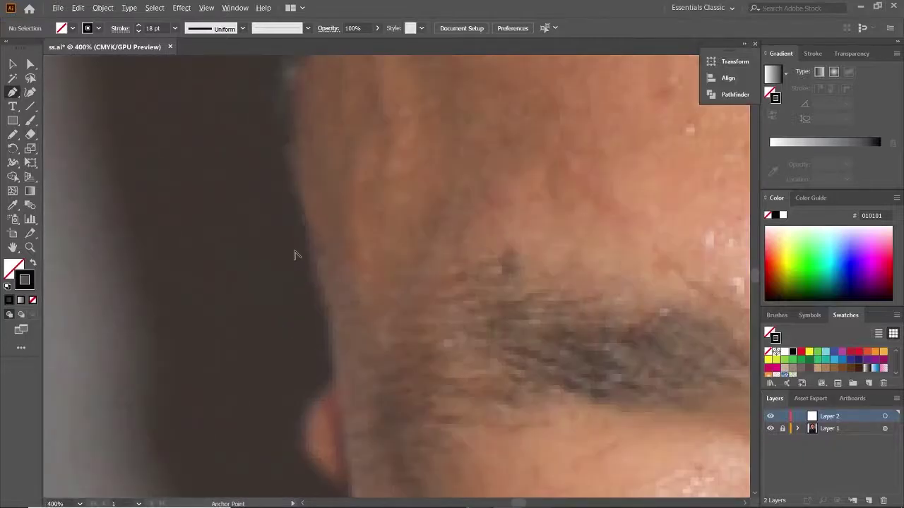
- Place Pen anchors along the left face edge toward the chin
scroll(316, 290, down, 3)
click(328, 276)
scroll(327, 265, down, 2)
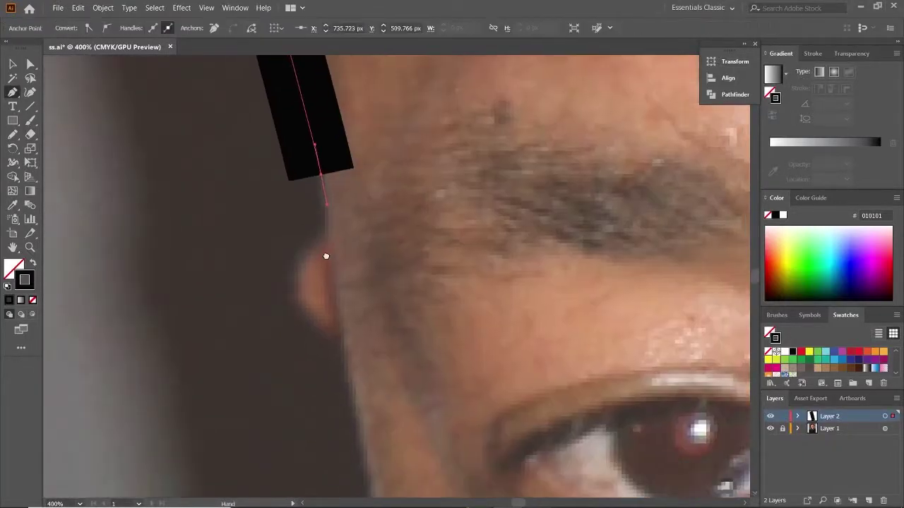
drag(356, 429, 320, 253)
scroll(339, 384, down, 2)
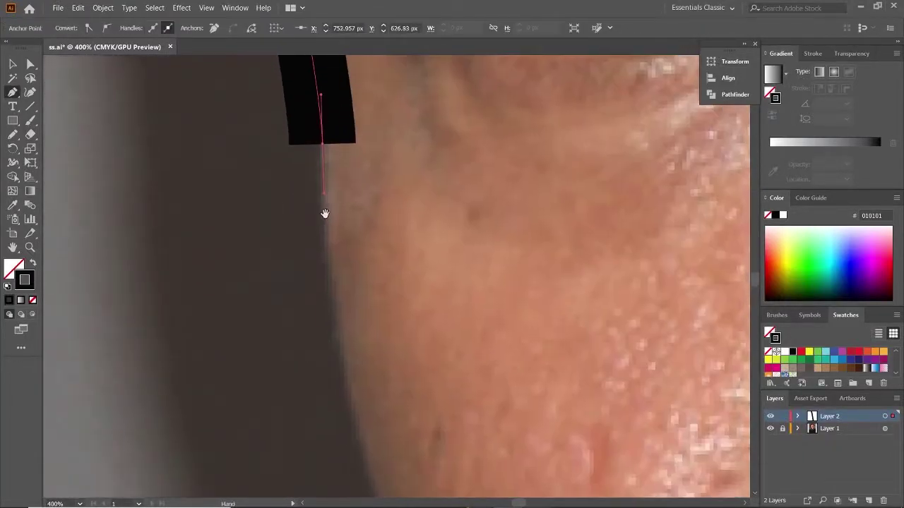
scroll(323, 282, down, 2)
scroll(326, 309, down, 2)
scroll(351, 341, down, 2)
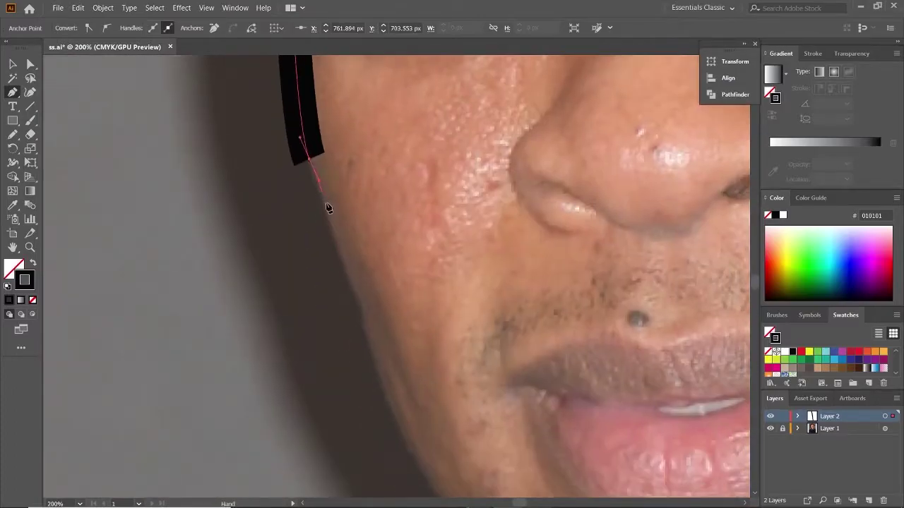
scroll(329, 202, up, 1)
scroll(349, 282, down, 2)
- Extend the jaw outline with anchors around the chin below the lips
drag(372, 374, 263, 168)
click(319, 266)
scroll(353, 311, down, 2)
scroll(353, 311, right, 2)
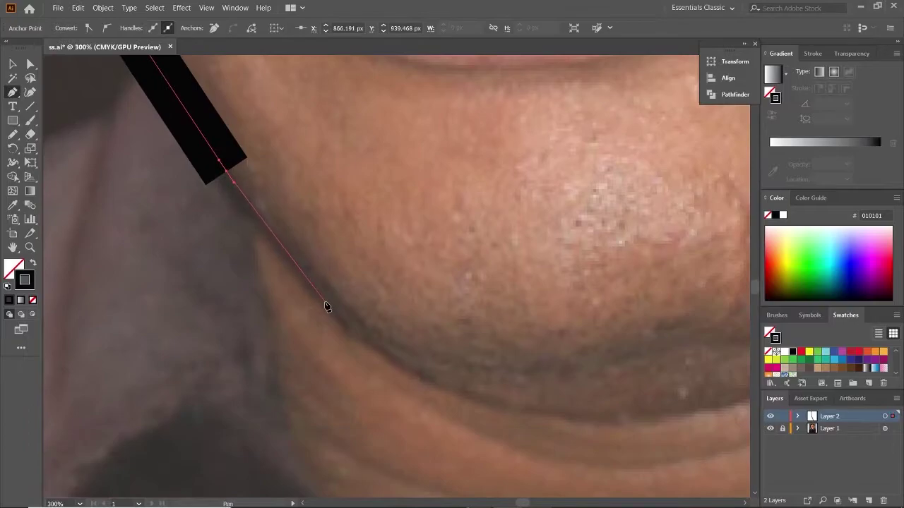
scroll(282, 282, down, 2)
scroll(211, 282, up, 1)
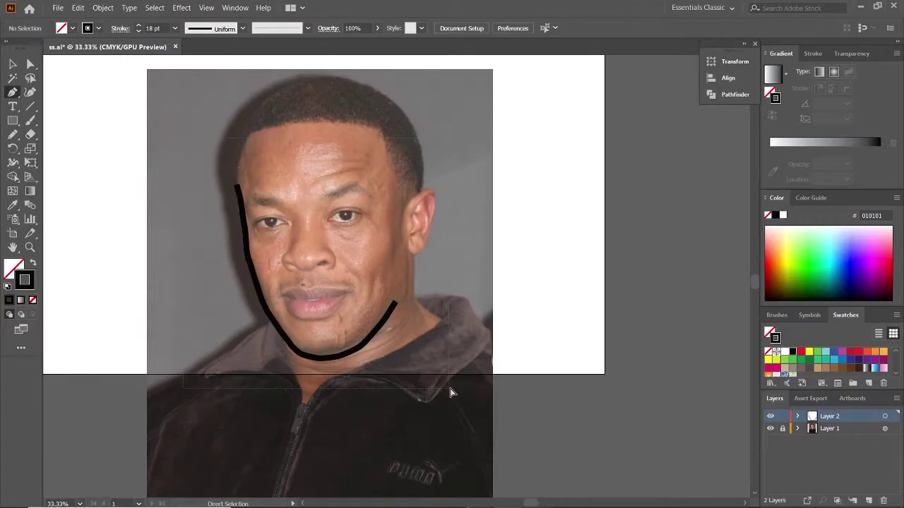
- Give the jaw outline a tapered width profile and 5 pt stroke, then hide the photo
key(ctrl+a)
key(ctrl+equal)
click(242, 28)
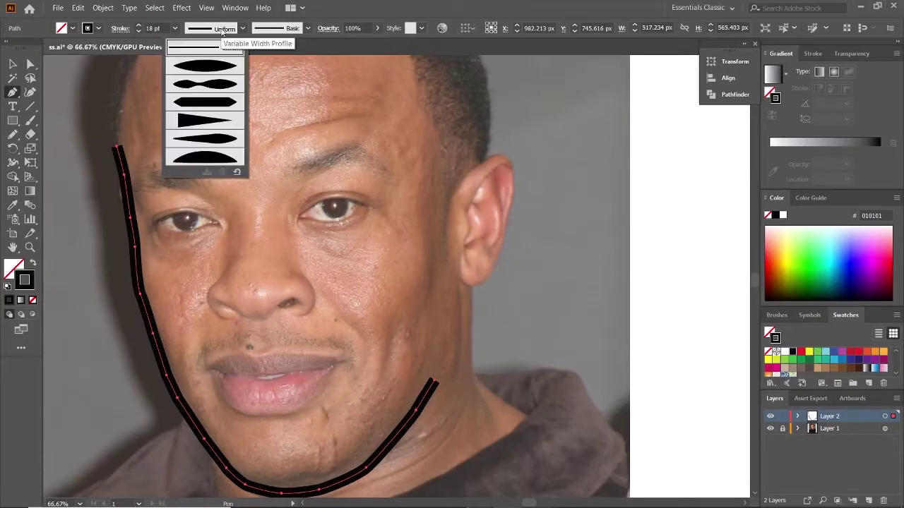
click(212, 66)
click(174, 29)
click(190, 144)
click(176, 28)
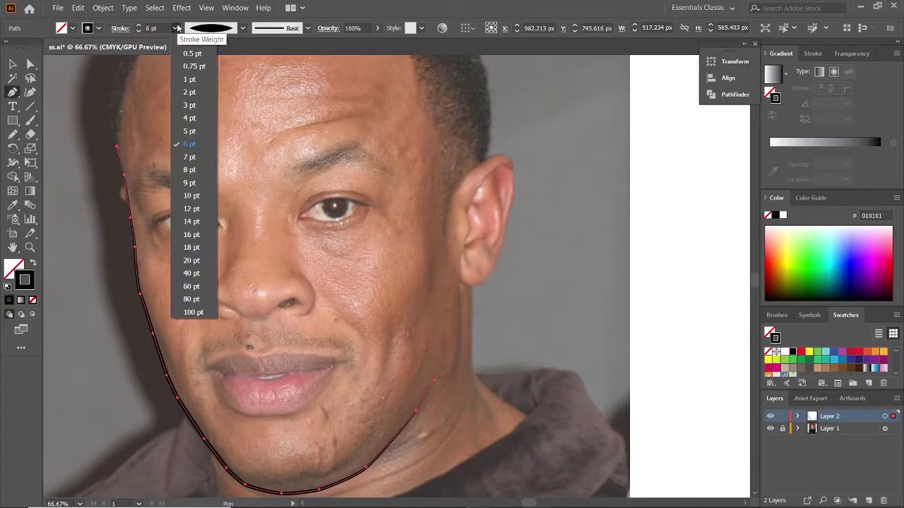
click(189, 131)
key(ctrl+shift+a)
click(770, 428)
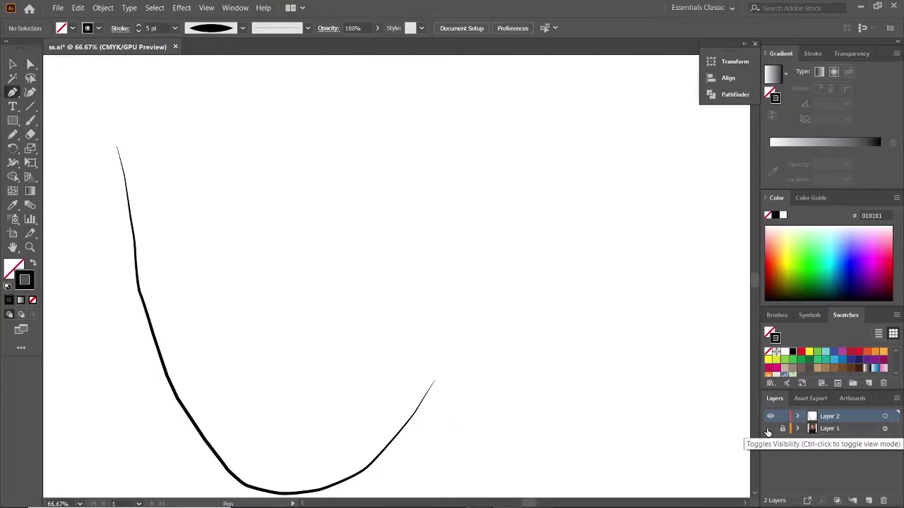
- Trace the ear outline from the earlobe with a tapered profile and 5 pt stroke
scroll(449, 313, up, 1)
scroll(343, 383, up, 1)
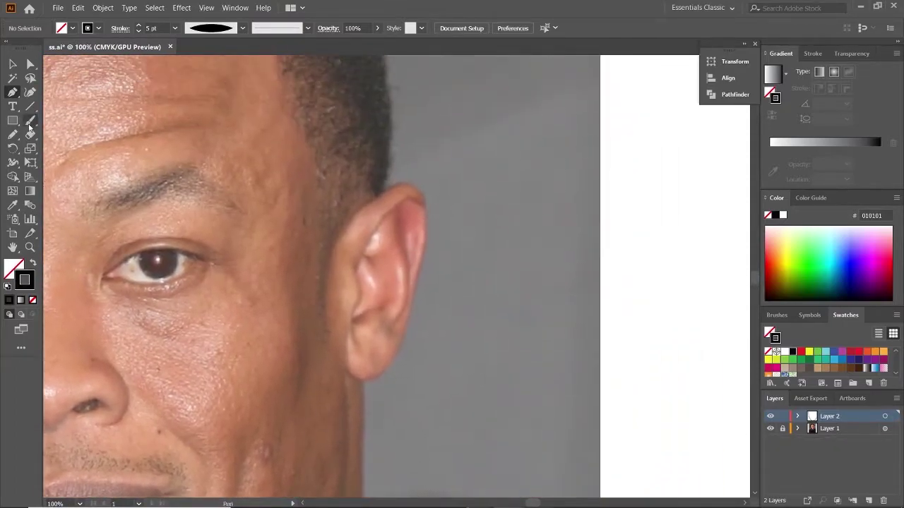
scroll(367, 245, up, 1)
scroll(368, 244, up, 1)
click(249, 338)
drag(289, 271, 365, 218)
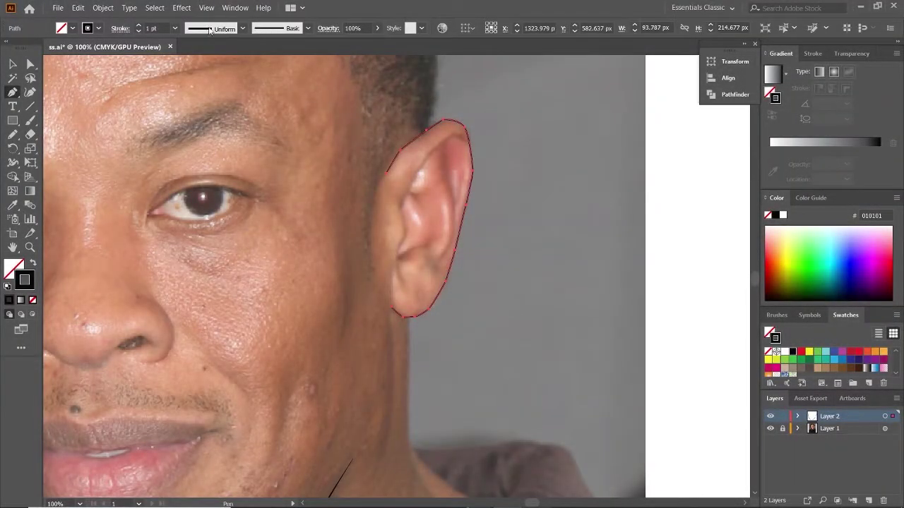
click(173, 28)
click(191, 145)
click(242, 28)
click(208, 56)
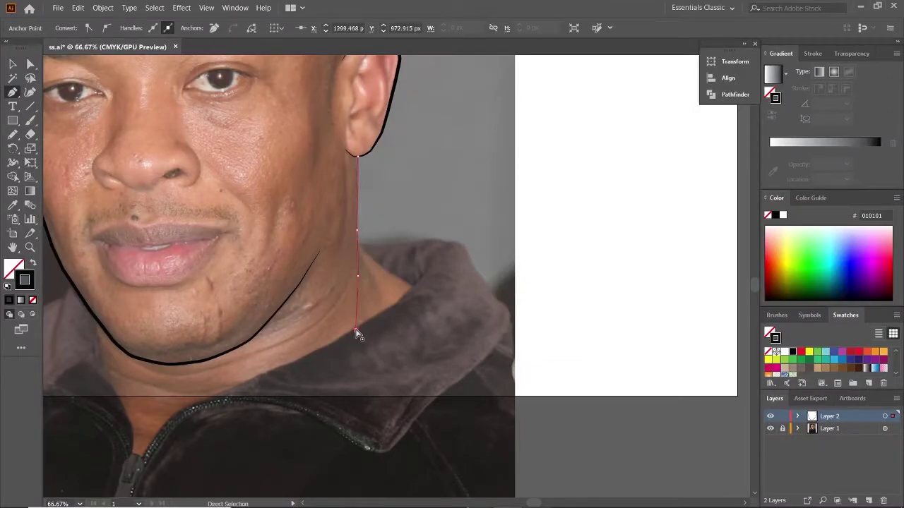
- Finish the neck line and give it an ellipse width profile at 4 pt
scroll(357, 334, up, 2)
click(363, 308)
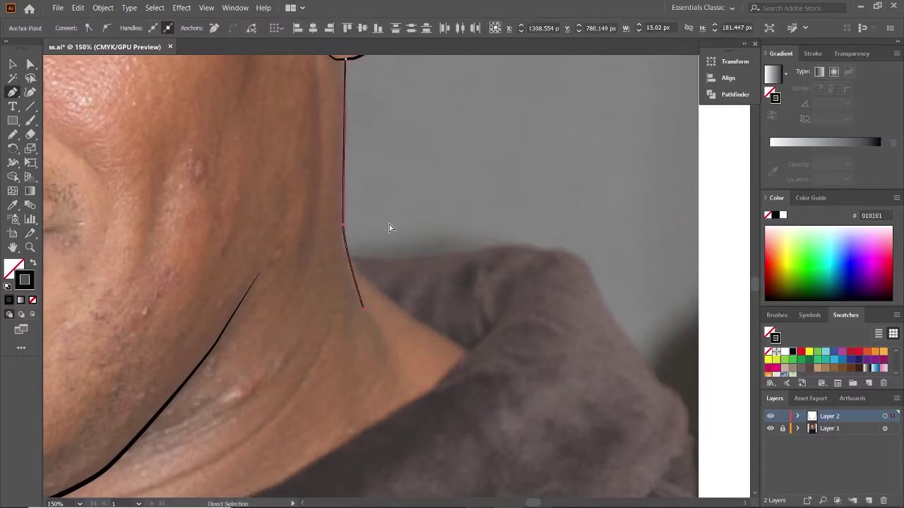
scroll(389, 228, down, 2)
key(v)
click(269, 28)
click(218, 28)
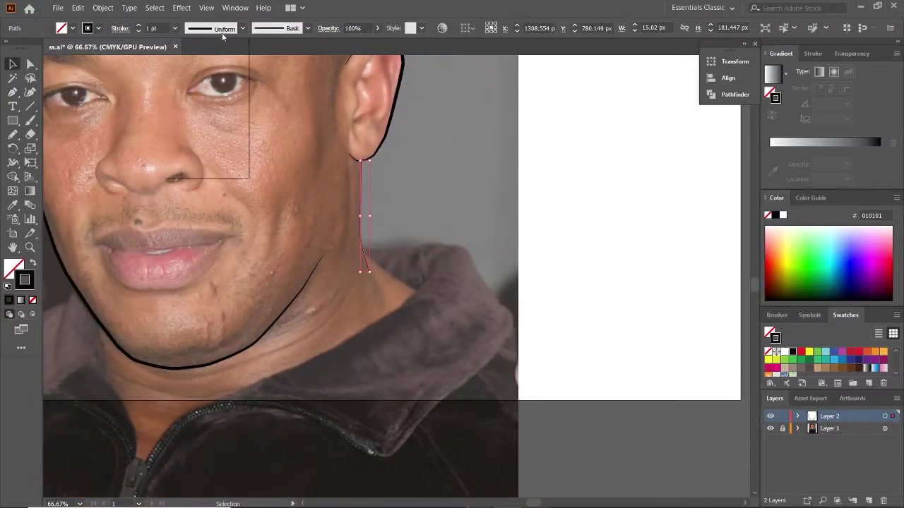
click(212, 53)
click(174, 29)
click(190, 118)
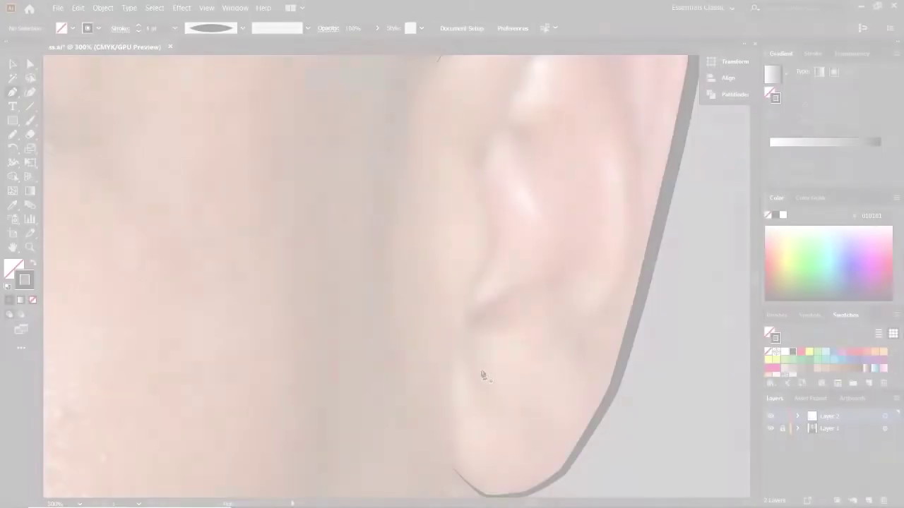
- Draw the inner ear rim curve and set it to a 2 pt stroke
click(477, 374)
drag(468, 290, 491, 246)
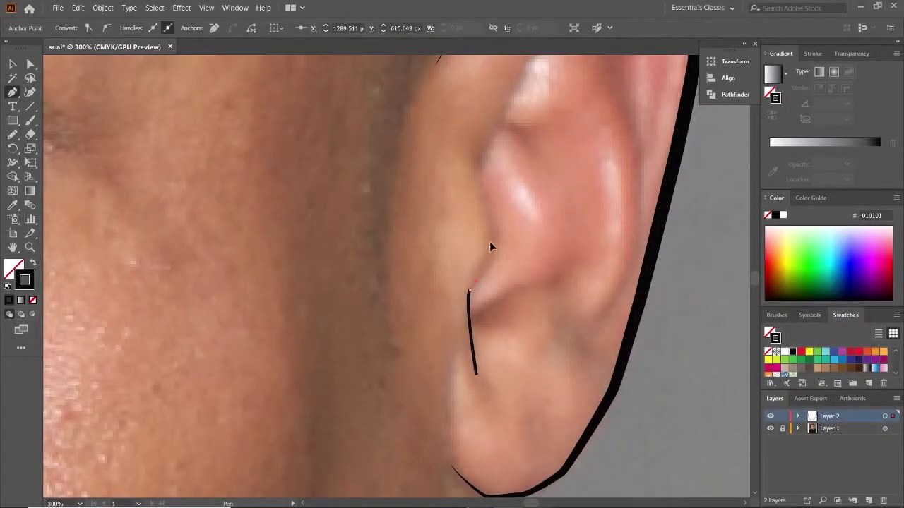
scroll(479, 175, up, 5)
scroll(423, 256, right, 3)
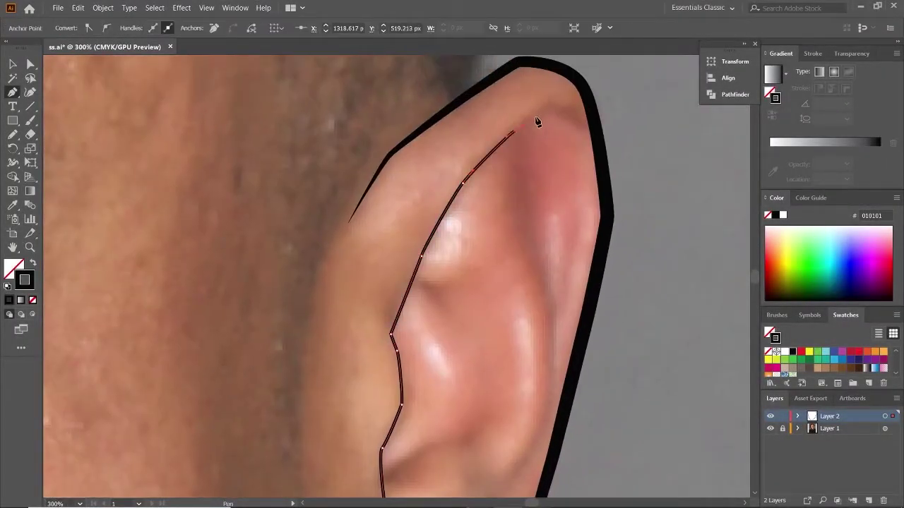
key(v)
click(304, 28)
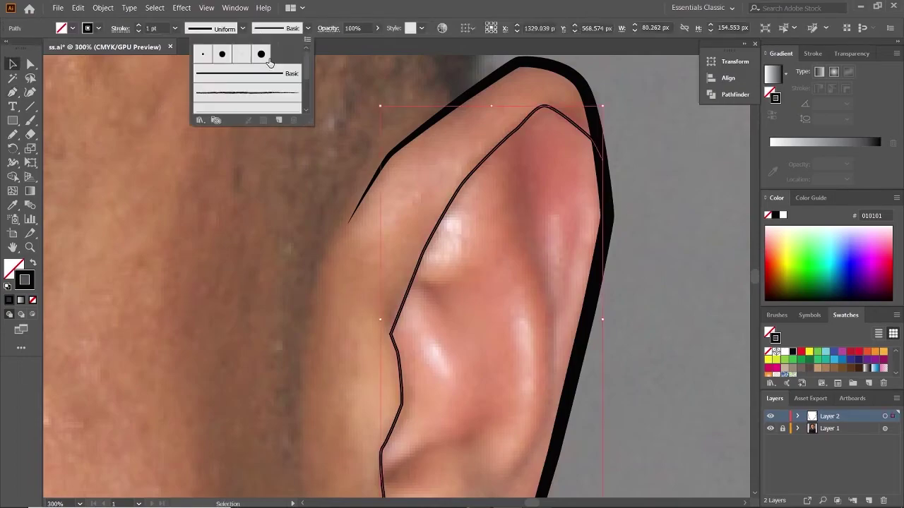
click(234, 28)
click(175, 29)
click(200, 118)
click(175, 28)
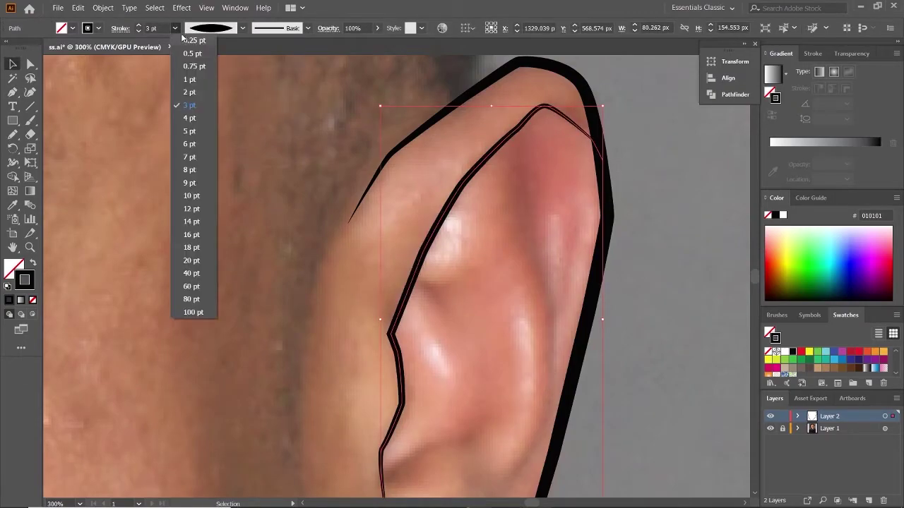
click(190, 94)
key(ctrl+minus)
click(266, 263)
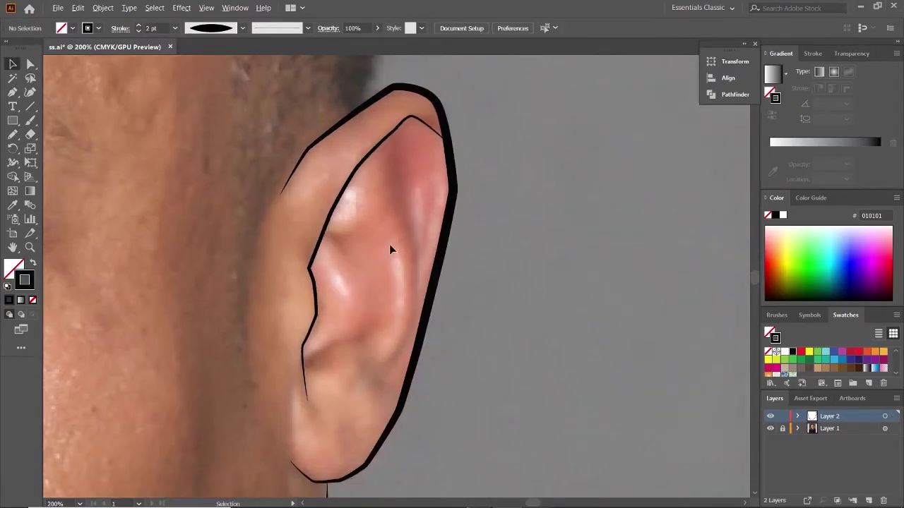
- Check the curve right of the ear, then draw a freehand curve along the inner ear
click(572, 263)
click(243, 28)
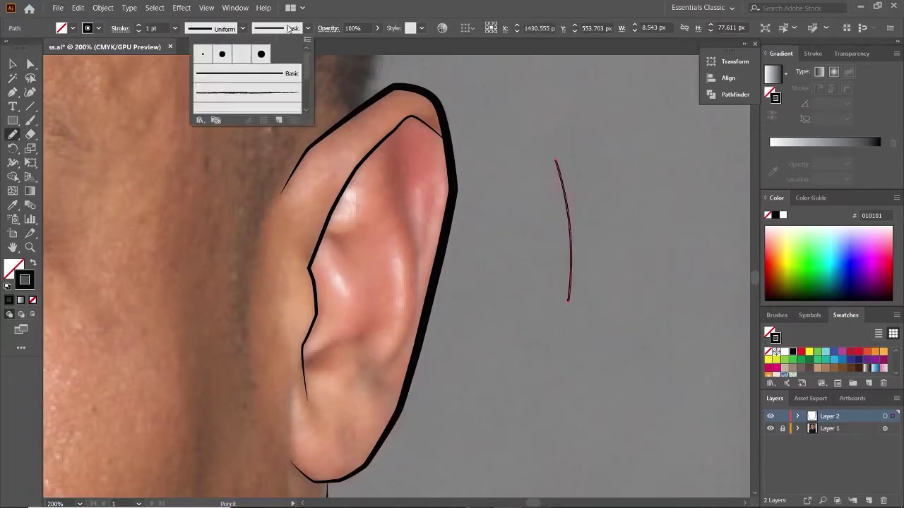
key(Escape)
key(n)
key(ctrl+plus)
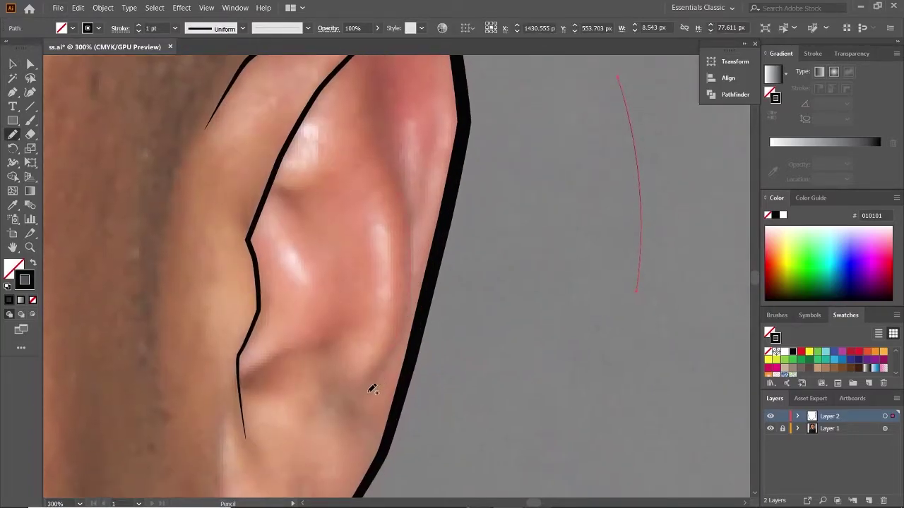
drag(368, 392, 399, 190)
ctrl+click(353, 214)
key(ctrl+z)
key(ctrl+shift+z)
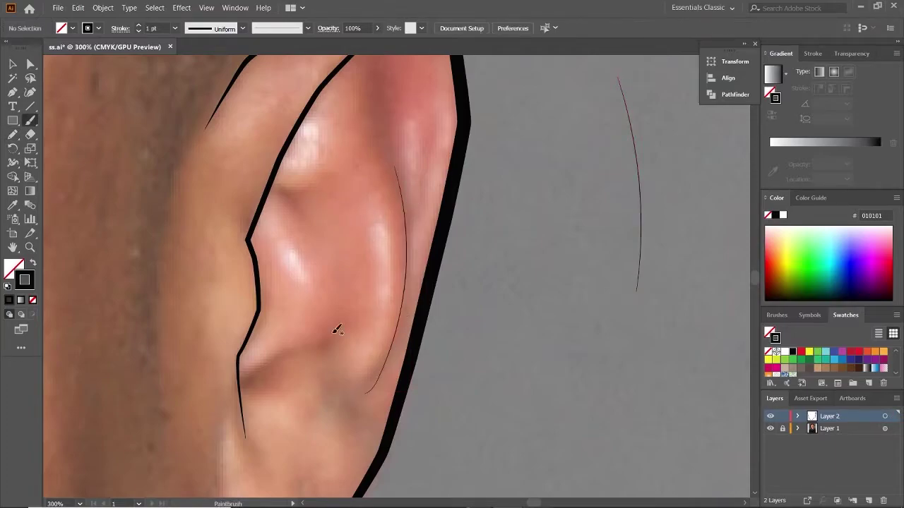
- Set the brush stroke to 5 pt and paint a line down from the inner curve's end
click(174, 28)
click(191, 148)
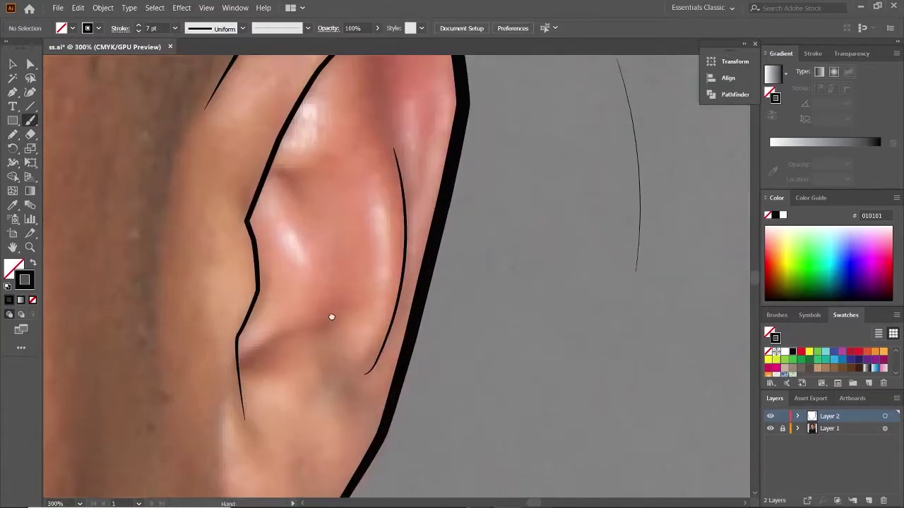
alt+scroll(329, 317, up, 2)
click(175, 29)
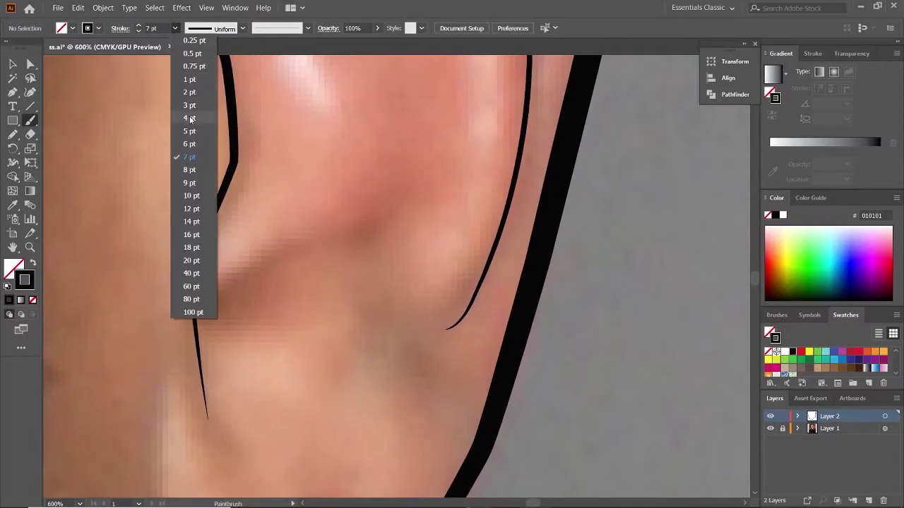
click(190, 132)
alt+scroll(224, 274, down, 2)
alt+scroll(215, 209, up, 2)
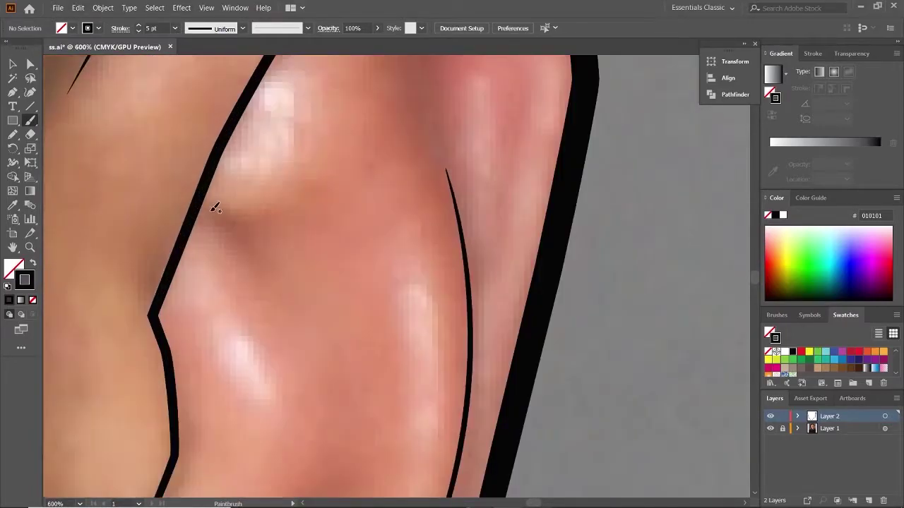
drag(205, 208, 261, 300)
- Hide the reference photo to review the ear and neck line art, then show it again
alt+scroll(261, 300, down, 3)
alt+scroll(309, 253, up, 2)
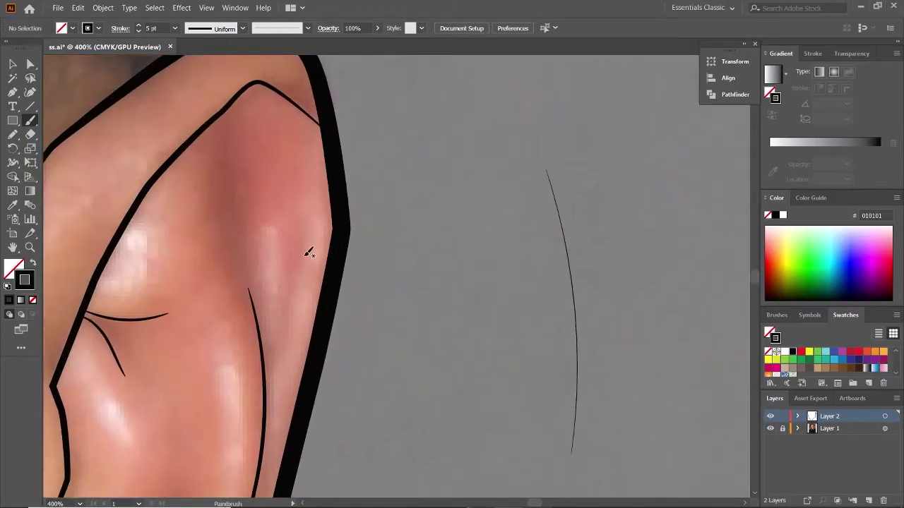
alt+scroll(280, 370, down, 3)
alt+scroll(268, 278, up, 2)
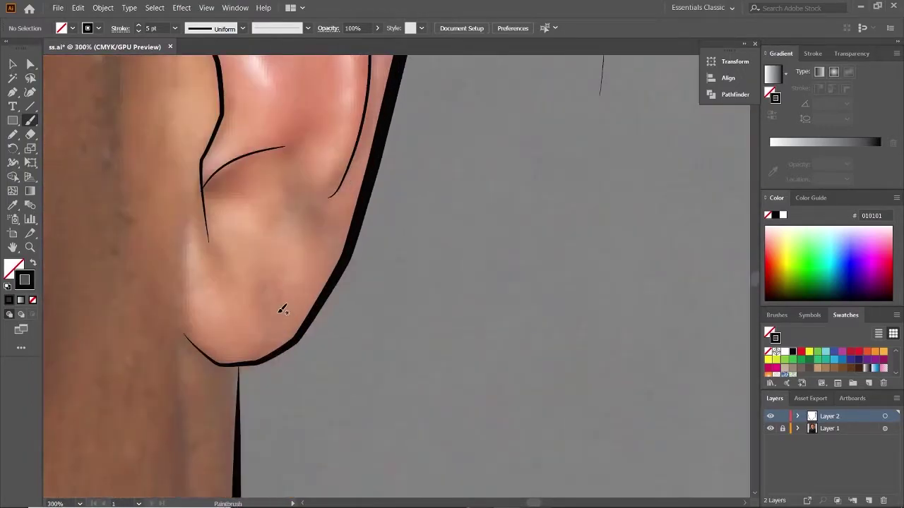
alt+scroll(282, 309, down, 3)
alt+scroll(282, 309, down, 1)
alt+scroll(282, 310, down, 1)
click(770, 428)
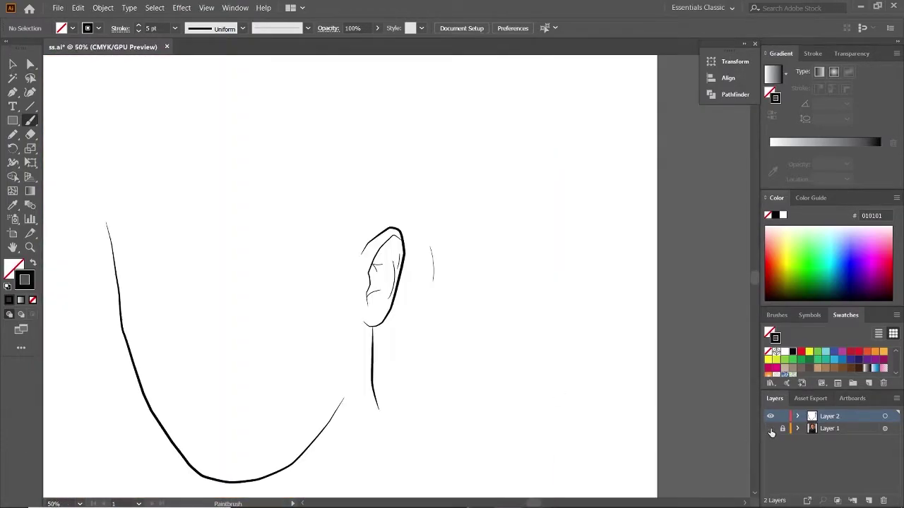
alt+scroll(339, 318, down, 1)
alt+scroll(408, 243, up, 1)
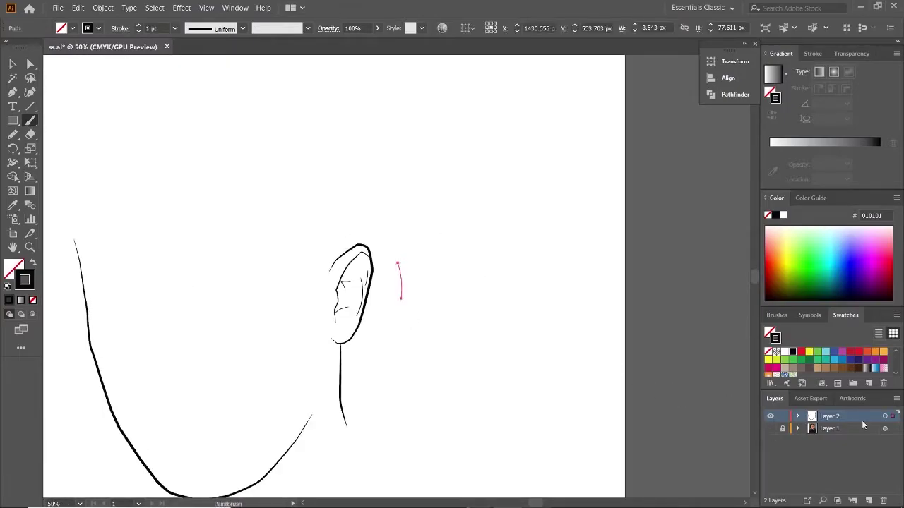
click(770, 429)
- Start a black-filled, unstroked Pen shape with anchors along the jagged hairline
alt+scroll(335, 266, up, 1)
alt+scroll(207, 219, up, 2)
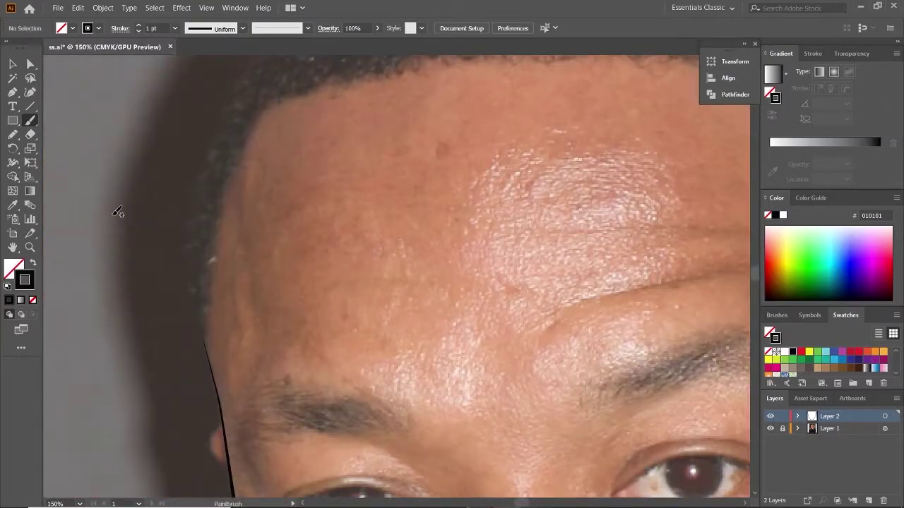
key(p)
alt+scroll(199, 353, up, 3)
alt+scroll(201, 354, down, 2)
click(213, 466)
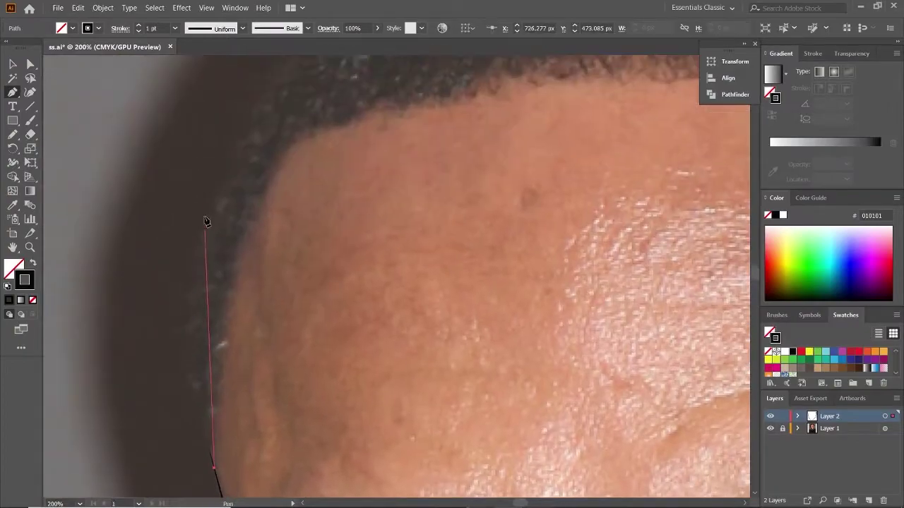
key(shift+x)
click(225, 315)
click(237, 260)
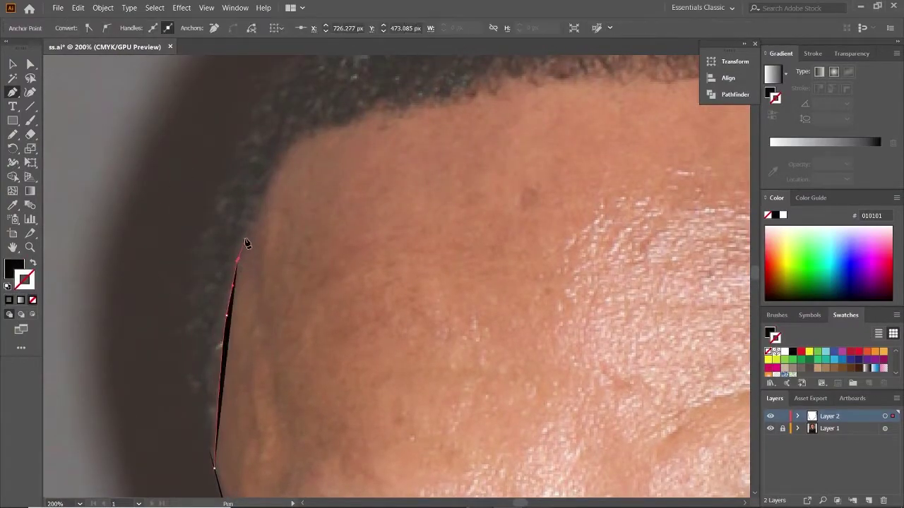
alt+scroll(280, 165, up, 2)
click(303, 232)
click(374, 210)
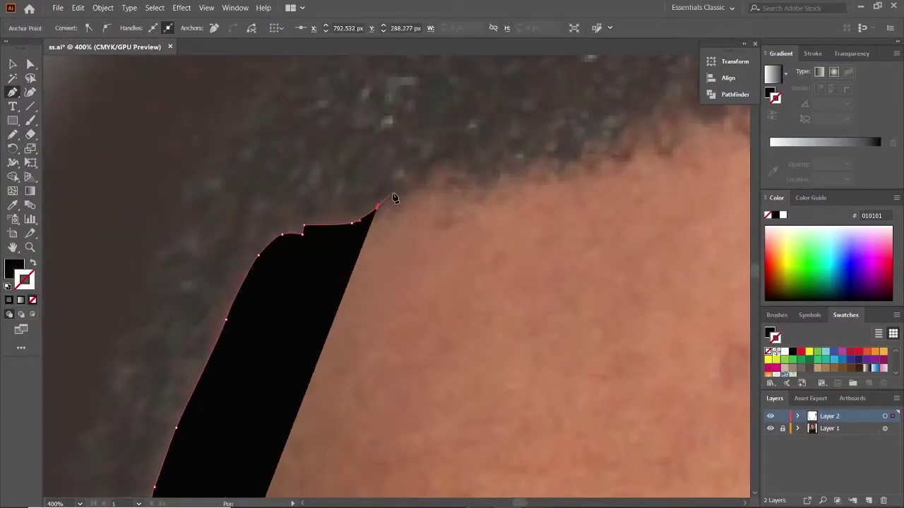
click(438, 168)
- Extend the hair shape across the forehead and close it at its start
click(487, 181)
click(494, 164)
click(543, 162)
scroll(523, 185, up, 3)
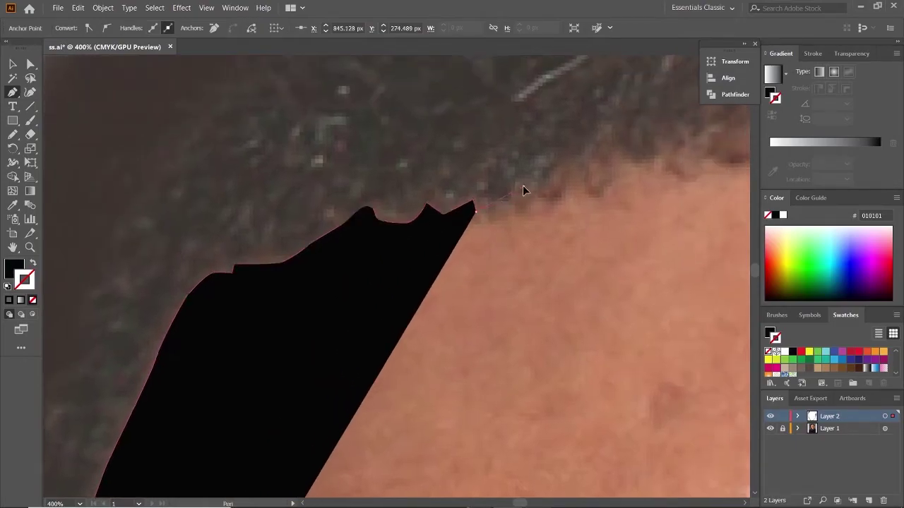
scroll(537, 186, right, 3)
click(508, 210)
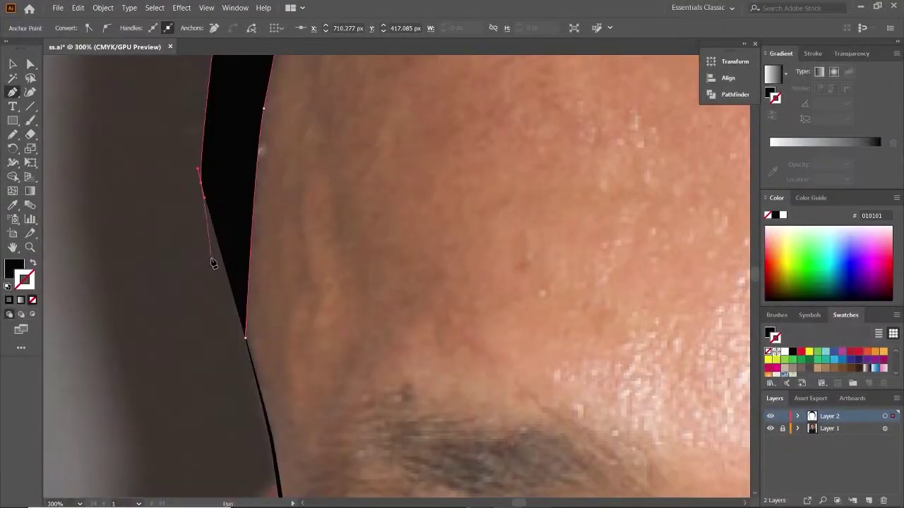
ctrl+click(488, 369)
- Hide the reference photo to check the hair shape, then show it again
alt+scroll(257, 387, up, 3)
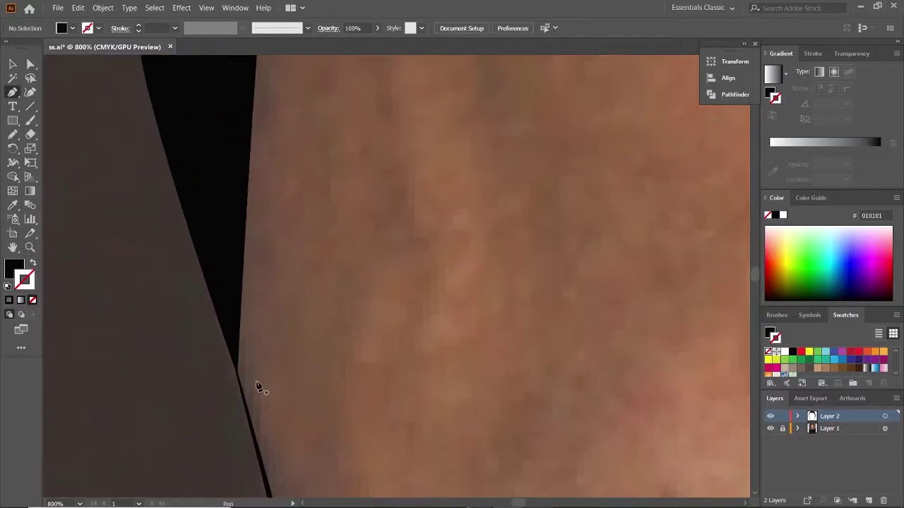
alt+scroll(237, 300, down, 2)
alt+scroll(247, 414, down, 1)
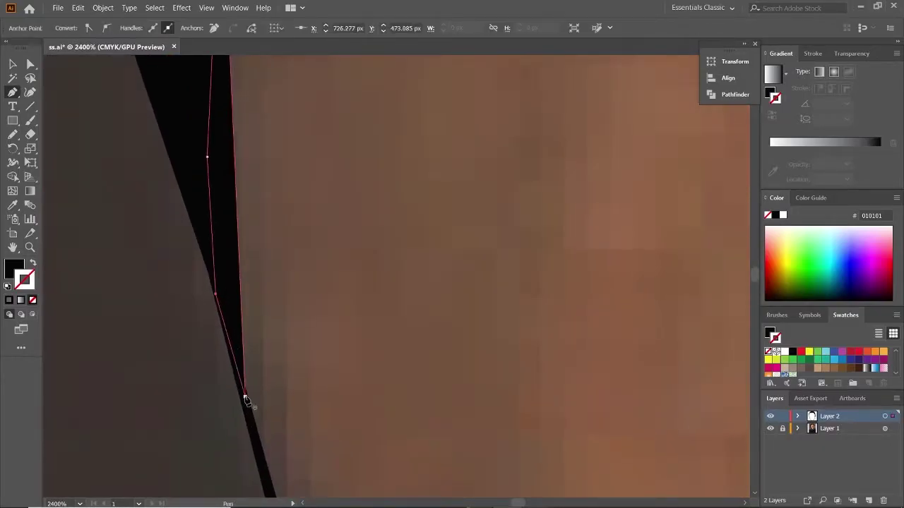
alt+scroll(332, 374, down, 1)
click(770, 429)
alt+scroll(530, 339, down, 5)
alt+scroll(432, 295, down, 1)
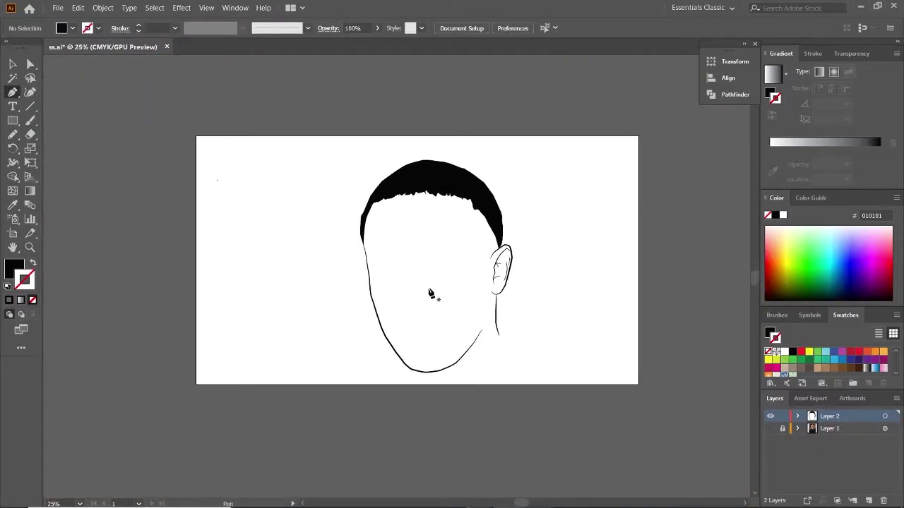
click(770, 429)
alt+scroll(424, 233, up, 5)
scroll(282, 282, up, 3)
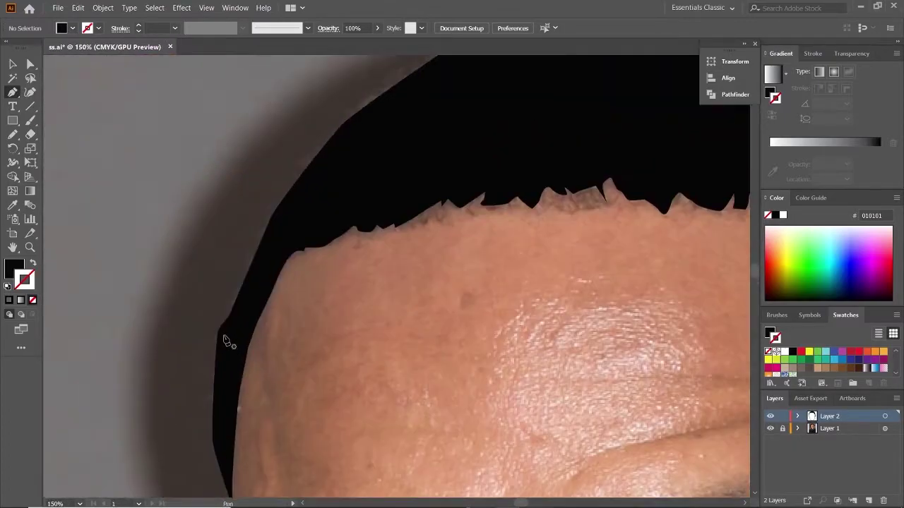
- Add a hair piece down the side of the head and hide the photo to review
click(223, 333)
click(262, 227)
click(402, 106)
alt+scroll(402, 113, down, 4)
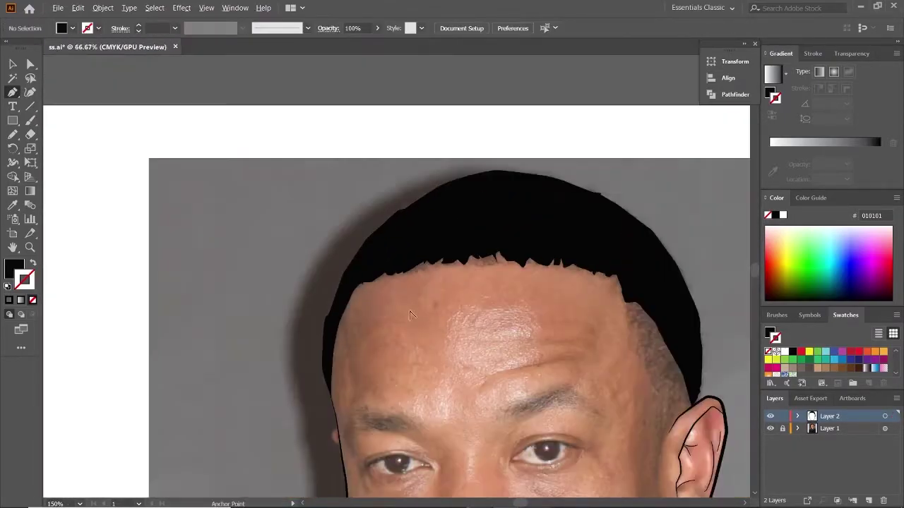
alt+scroll(282, 283, up, 1)
drag(272, 307, 271, 306)
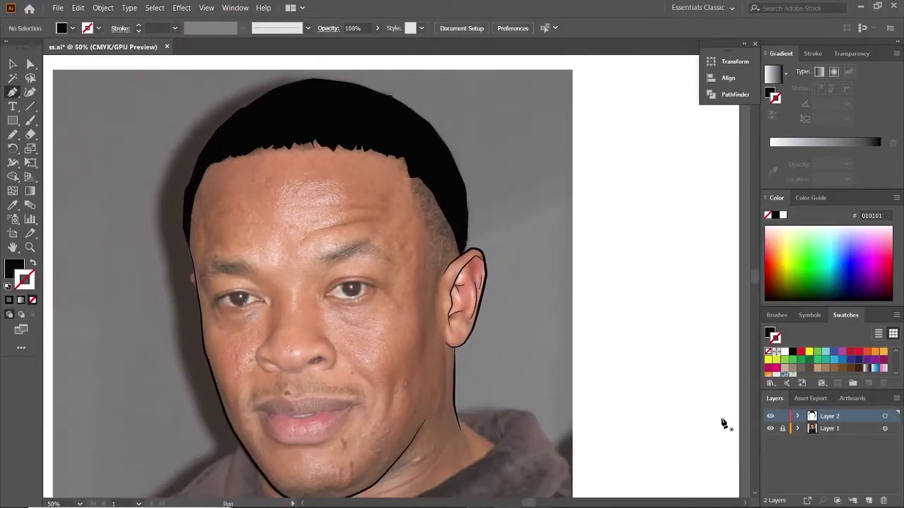
click(770, 428)
scroll(428, 342, down, 1)
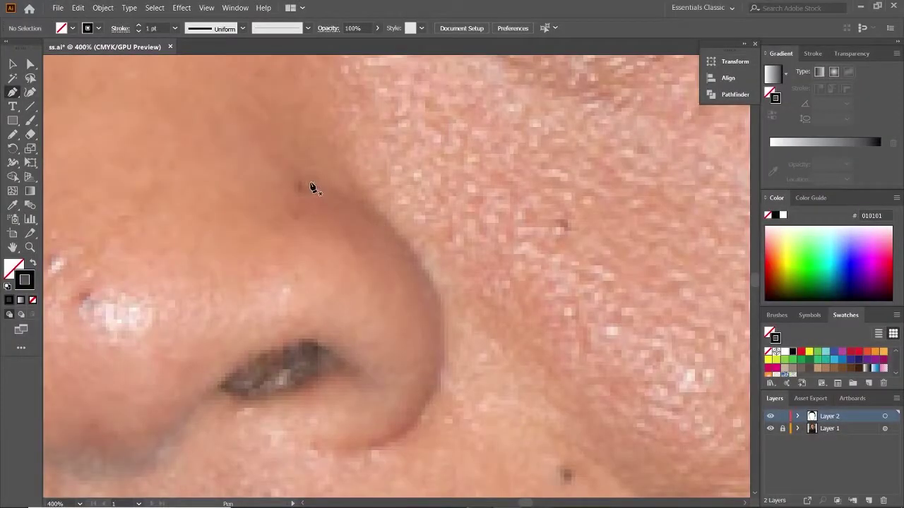
- Pen-draw the outer curve of the nose wing down to its lower tip
click(350, 176)
click(429, 290)
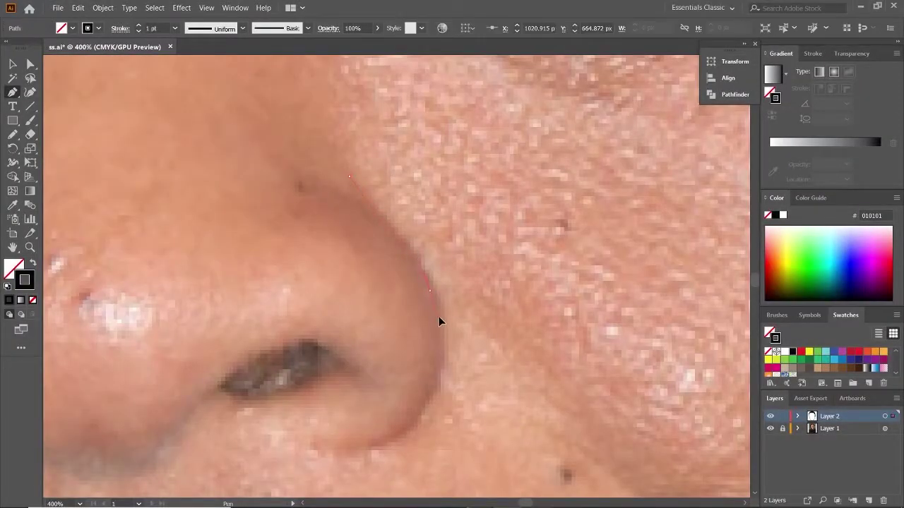
drag(438, 322, 438, 323)
click(321, 453)
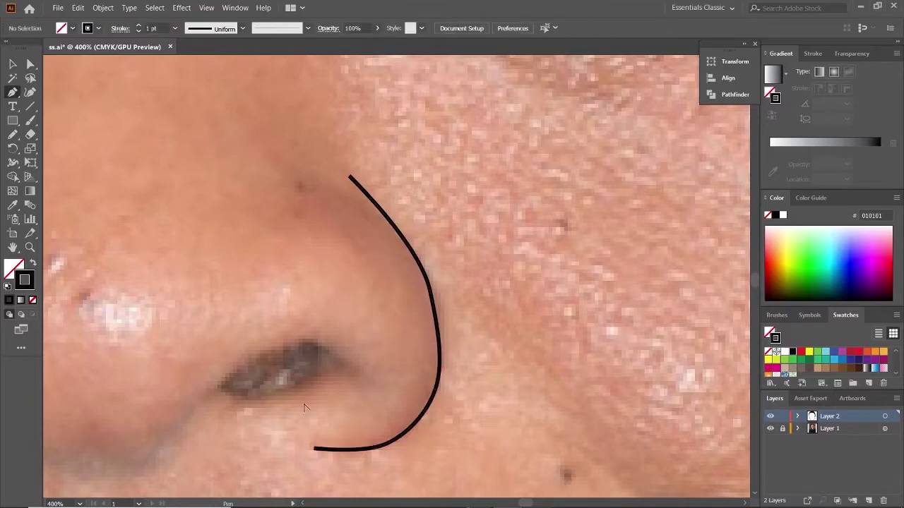
key(ctrl+minus)
- Give the nose wing curve a tapered width profile and a 3 pt stroke
click(224, 29)
click(205, 66)
click(174, 28)
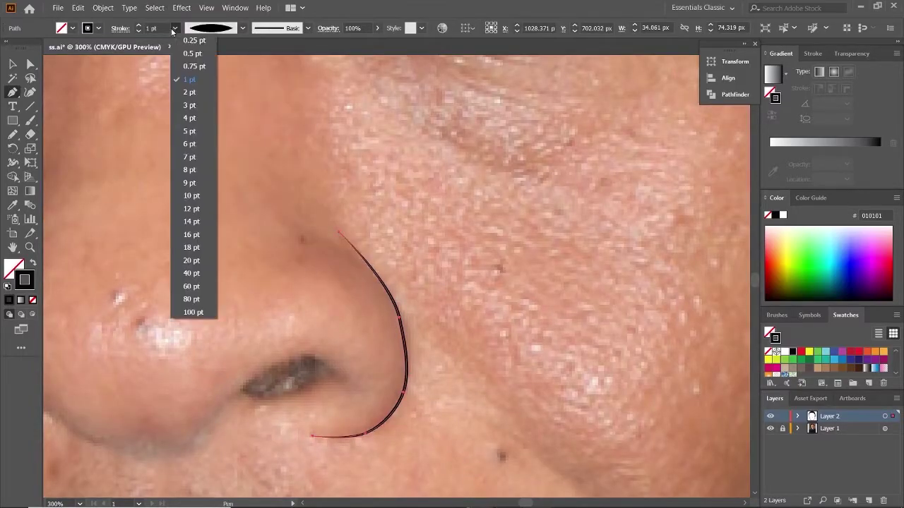
click(189, 132)
click(173, 28)
click(189, 106)
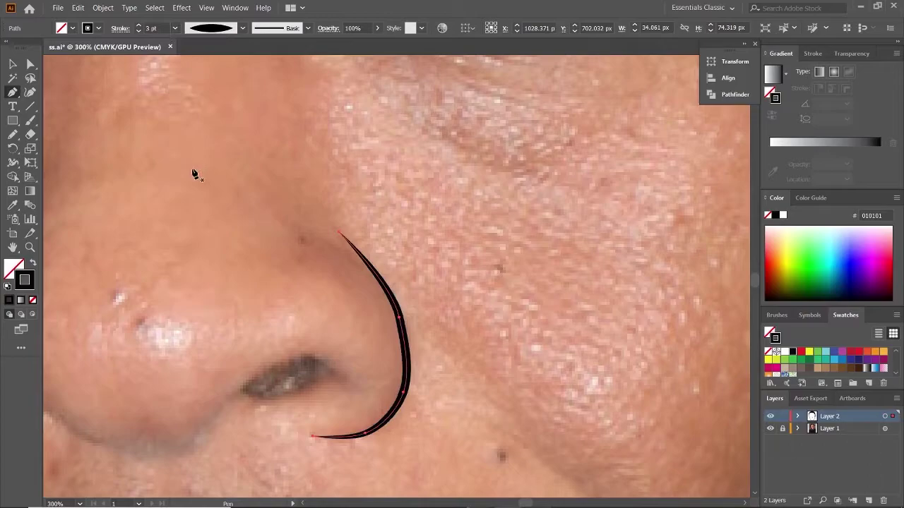
key(ctrl+shift+a)
key(ctrl+minus)
key(ctrl+minus)
key(ctrl+minus)
scroll(191, 243, up, 3)
- Try a 2 pt weight on the nose wing curve, then revert it to 3 pt
key(ctrl+z)
click(173, 28)
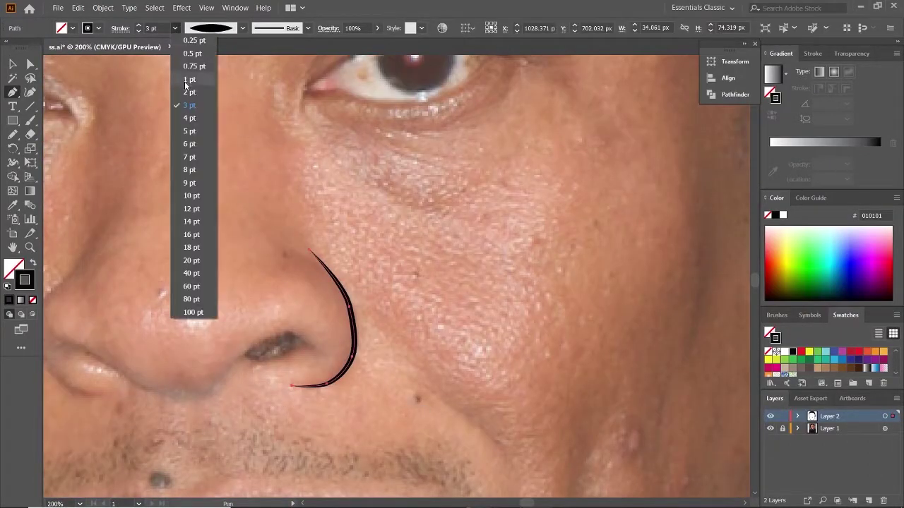
click(189, 93)
key(ctrl+shift+a)
key(ctrl+z)
click(174, 28)
click(189, 105)
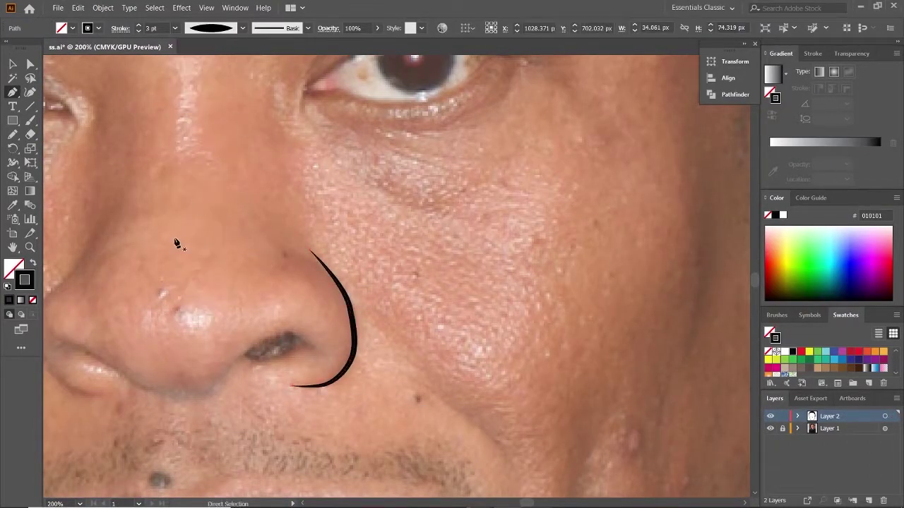
key(ctrl+shift+a)
key(ctrl+plus)
scroll(293, 257, up, 3)
key(ctrl+plus)
key(ctrl+plus)
- Trace the upper edge of one nostril as a tapered 2 pt black curve
click(255, 379)
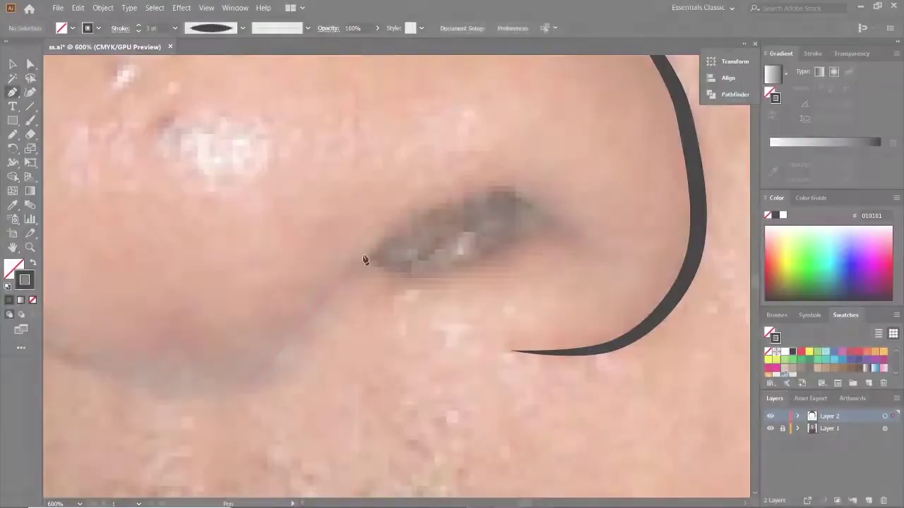
click(367, 253)
click(468, 190)
key(v)
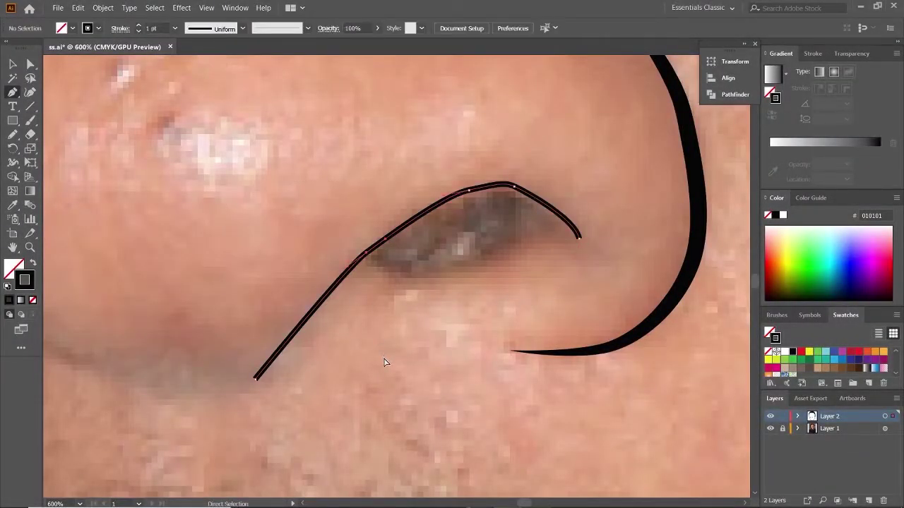
click(173, 28)
click(190, 92)
click(242, 28)
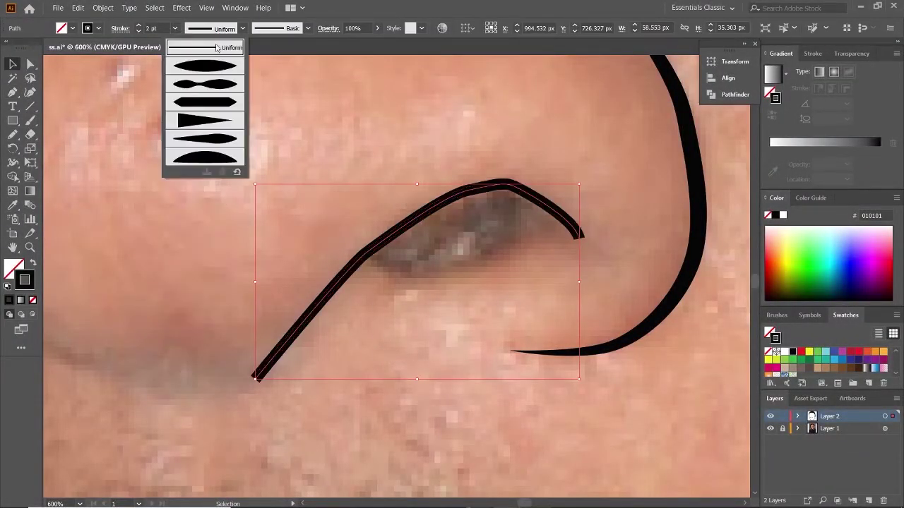
click(208, 61)
click(216, 183)
- Draw the hooked curve of the other nostril as a tapered 2 pt stroke
key(ctrl+minus)
key(ctrl+plus)
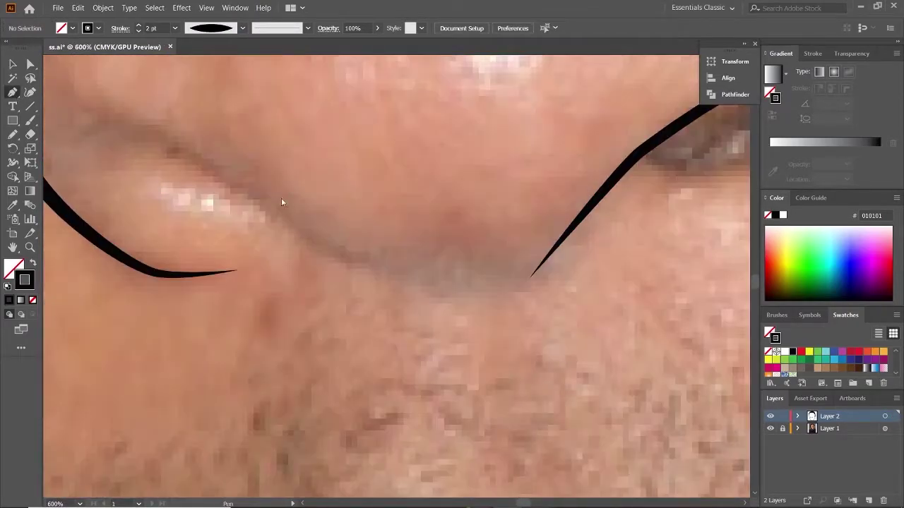
key(ctrl+minus)
click(339, 250)
click(212, 215)
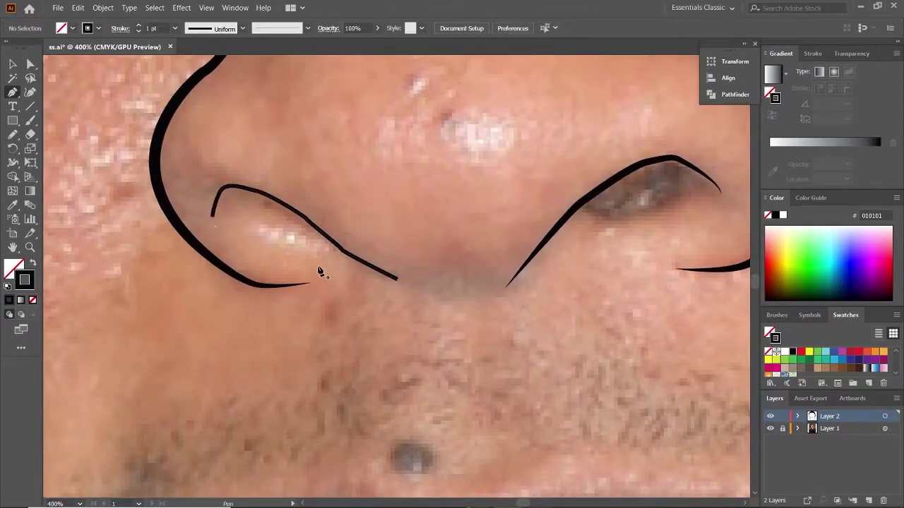
key(v)
click(243, 29)
click(207, 60)
click(174, 28)
click(187, 93)
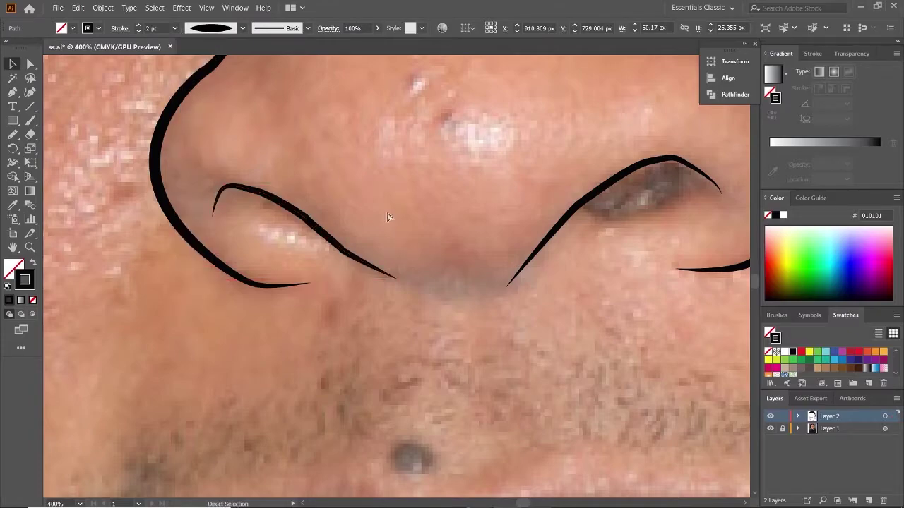
- Hide the reference photo and zoom out to review the nose
key(ctrl+minus)
key(ctrl+minus)
click(722, 363)
click(770, 428)
key(ctrl+minus)
key(ctrl+minus)
key(ctrl+minus)
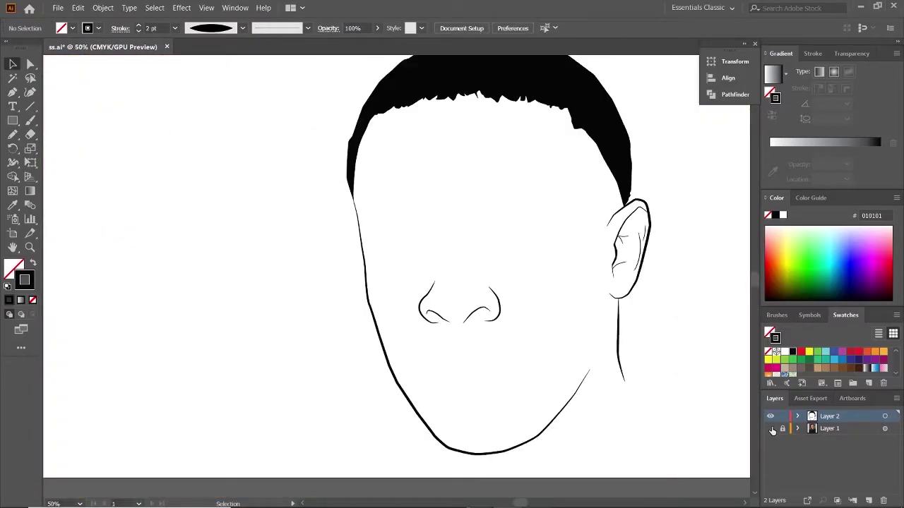
- Show the reference photo and extend the cheek crease downward with the Pen
click(770, 429)
scroll(494, 347, up, 2)
scroll(494, 347, up, 1)
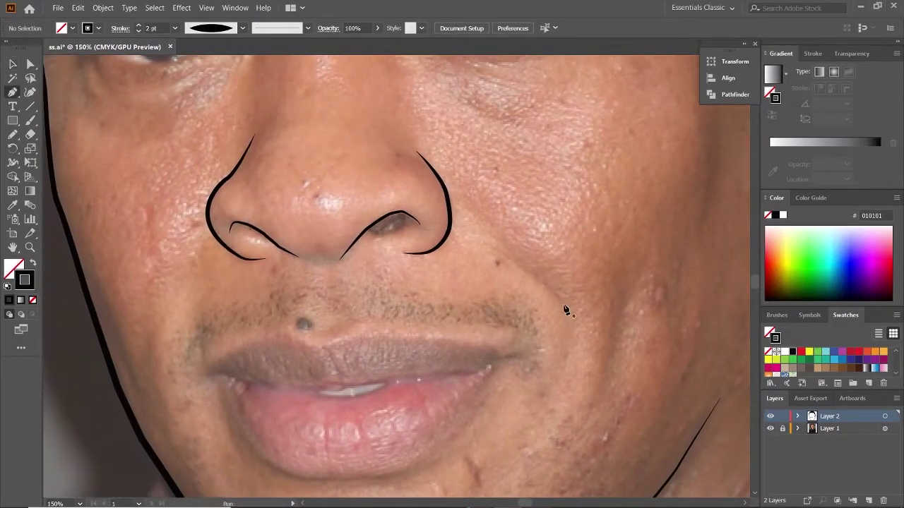
scroll(564, 311, up, 1)
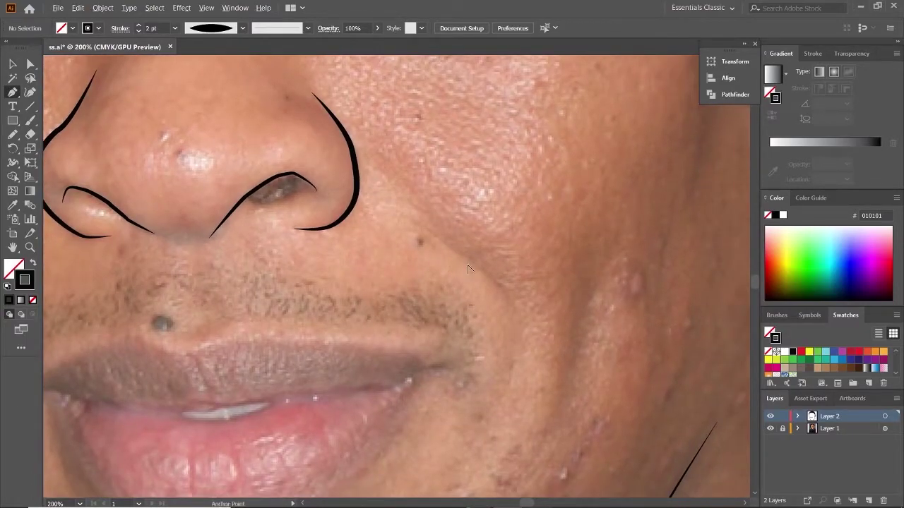
scroll(467, 268, up, 1)
click(514, 293)
click(539, 357)
scroll(540, 311, down, 1)
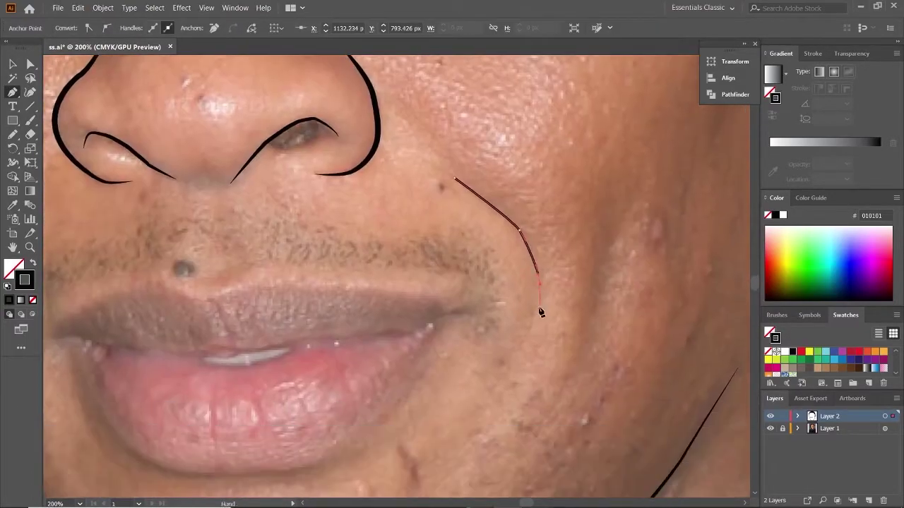
click(507, 390)
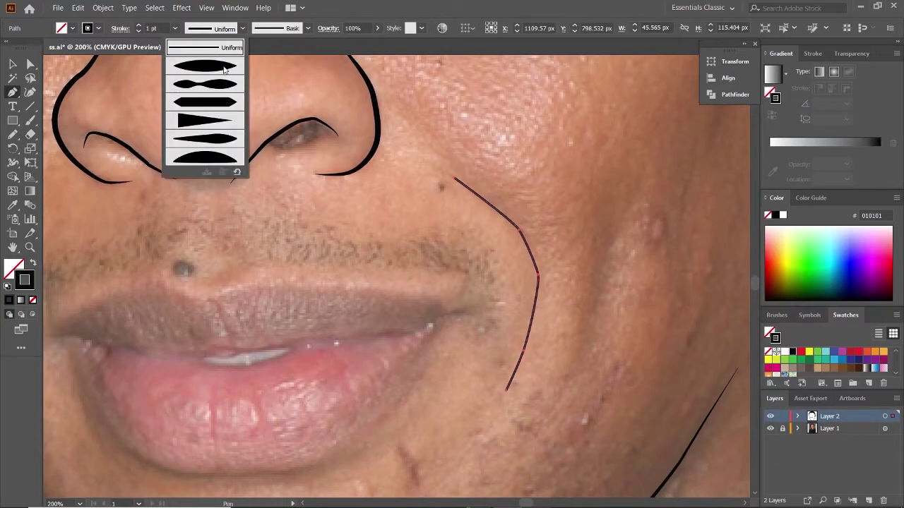
- Brush a short 2 pt crease beside the nostril
scroll(311, 258, down, 3)
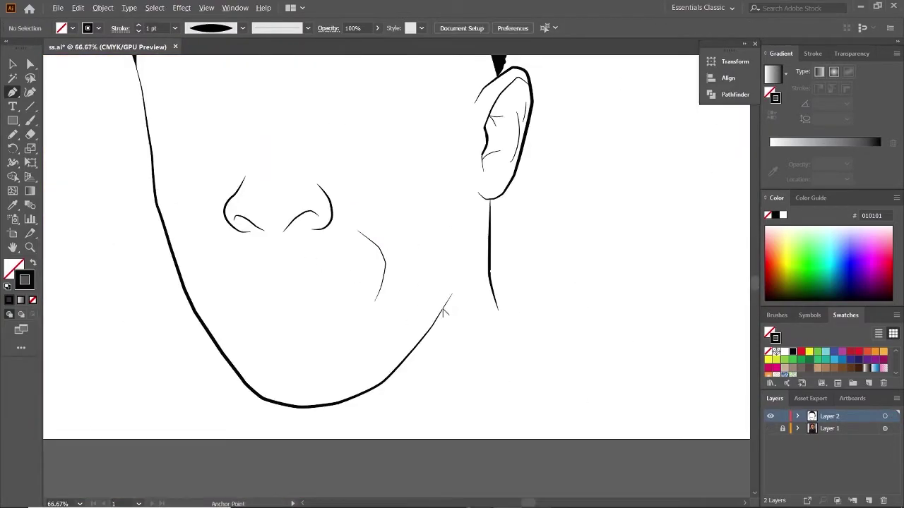
scroll(337, 255, up, 4)
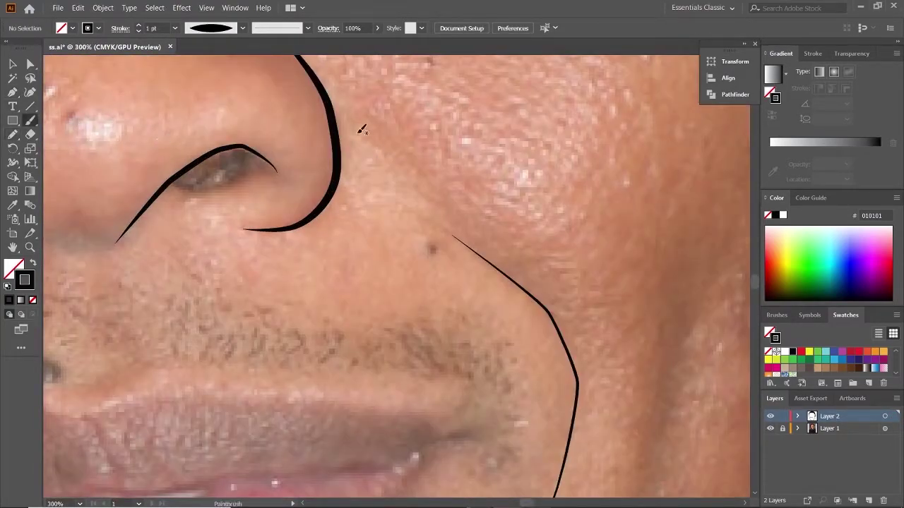
scroll(362, 130, up, 1)
drag(347, 161, 413, 217)
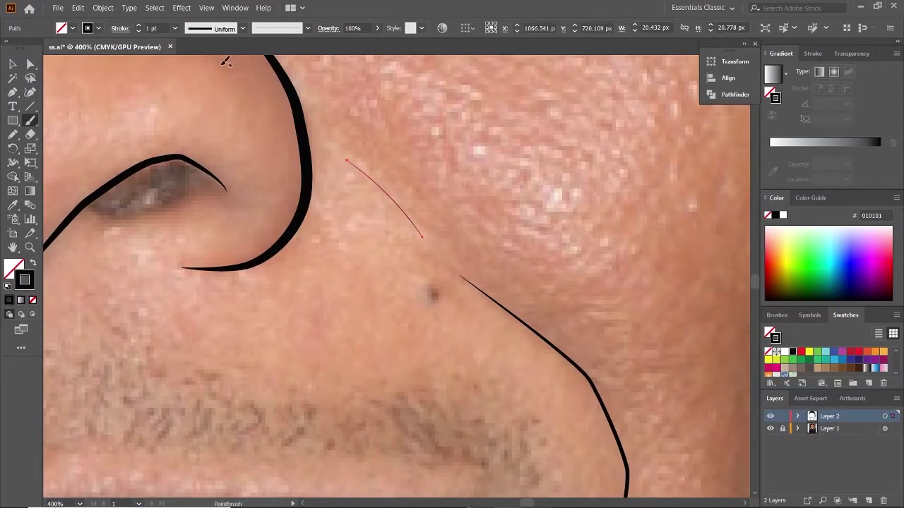
click(175, 28)
click(187, 87)
scroll(231, 258, down, 5)
scroll(230, 258, up, 1)
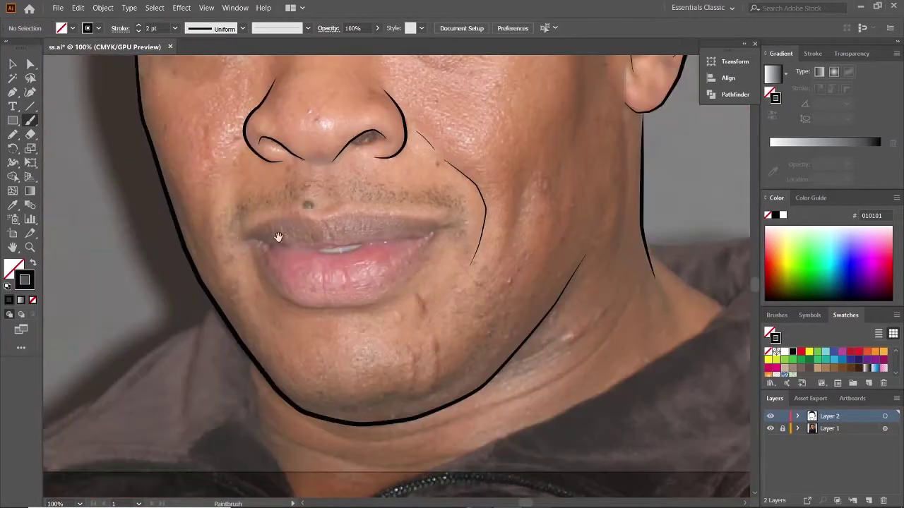
scroll(231, 258, up, 1)
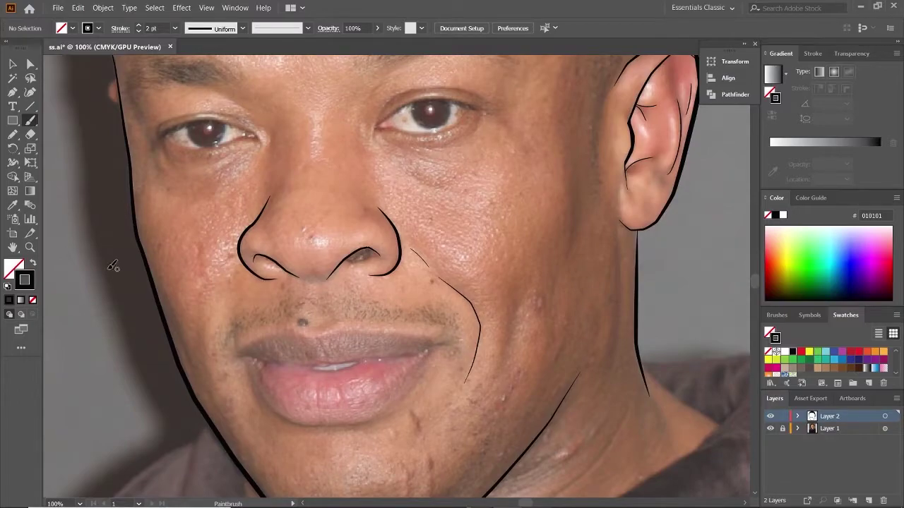
- Pen-trace the curved mouth line along the lip parting
scroll(237, 368, up, 4)
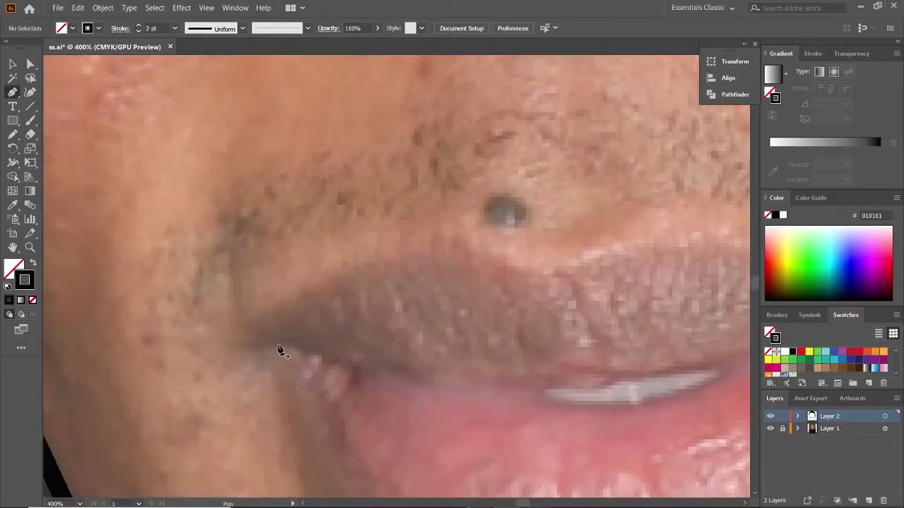
click(365, 369)
click(525, 384)
click(614, 377)
drag(701, 373, 376, 384)
click(508, 368)
scroll(390, 323, down, 4)
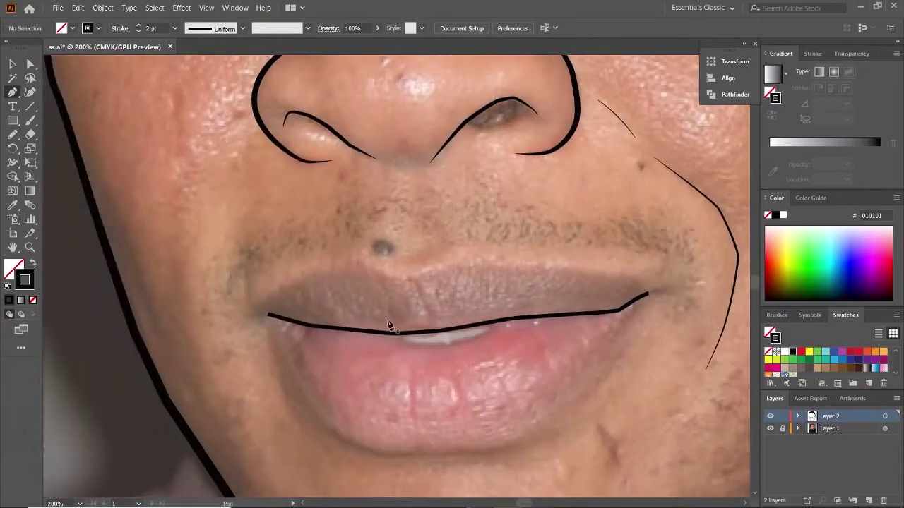
scroll(288, 145, up, 6)
drag(288, 145, 268, 251)
- Close the upper lip outline at the corner and give it a 3 pt stroke
scroll(498, 185, down, 2)
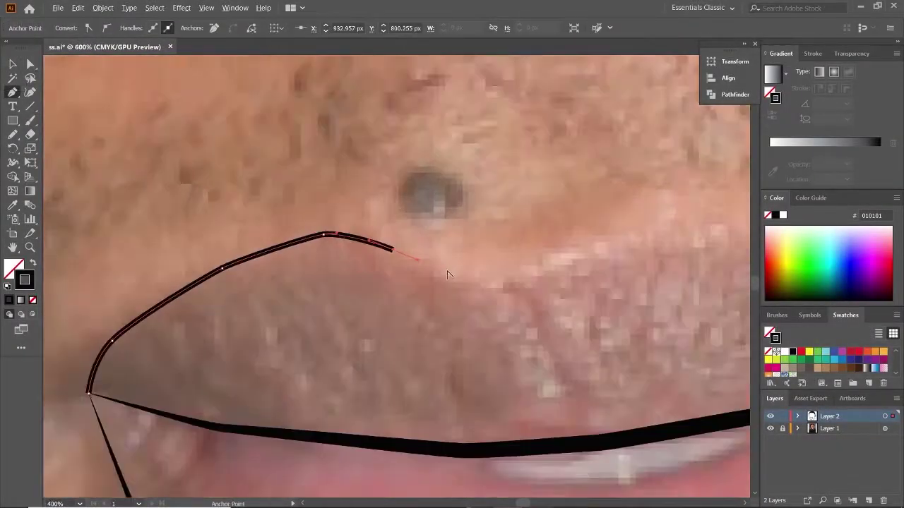
scroll(480, 233, down, 2)
scroll(459, 283, down, 1)
scroll(441, 323, up, 1)
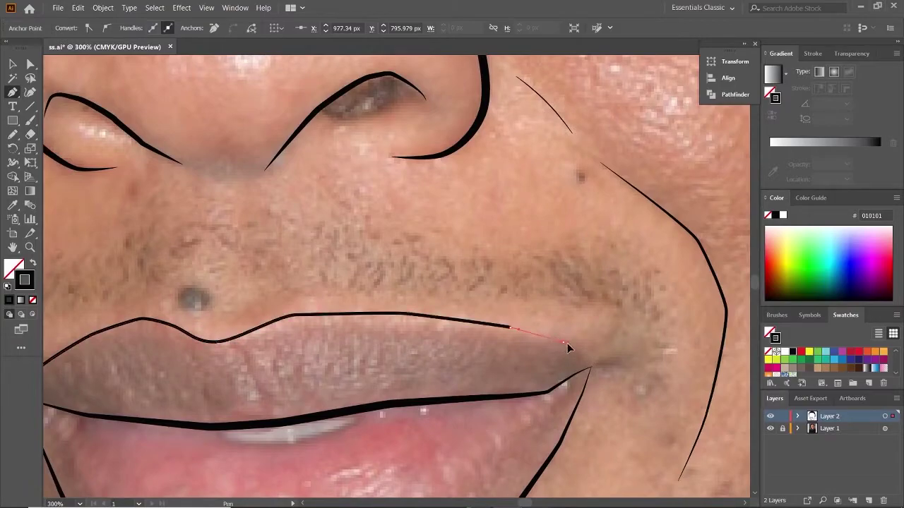
scroll(568, 347, up, 3)
scroll(585, 374, up, 3)
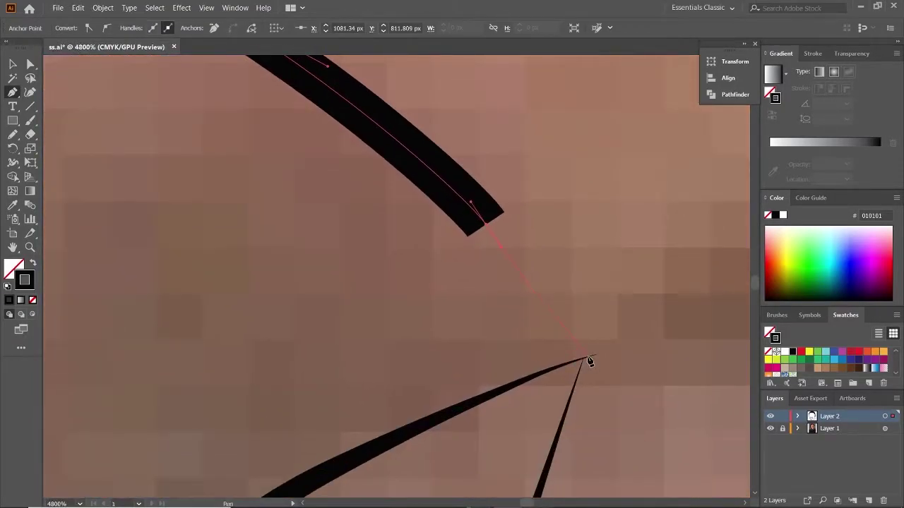
click(590, 361)
scroll(600, 317, down, 2)
scroll(533, 309, down, 3)
scroll(512, 314, down, 4)
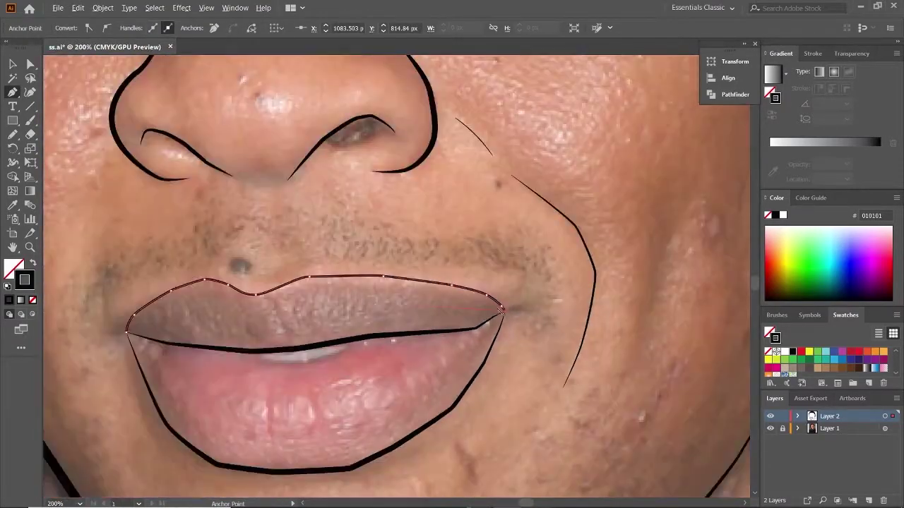
key(v)
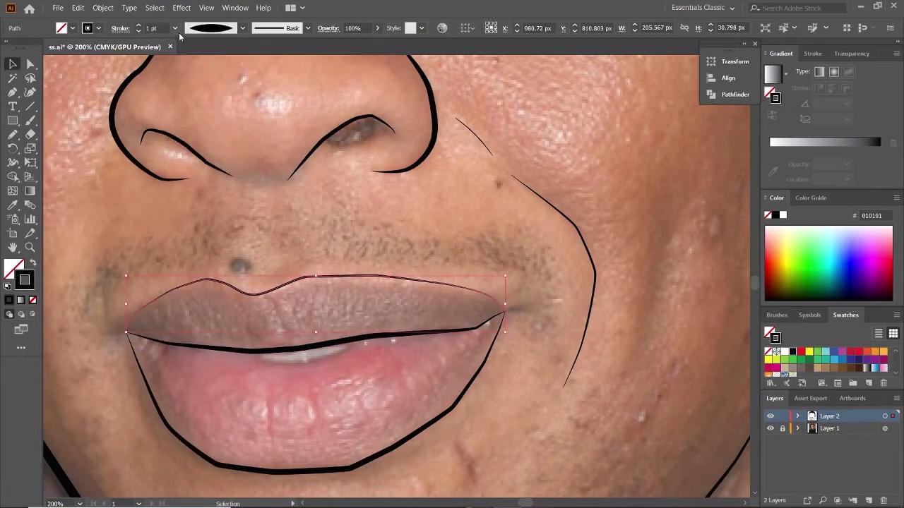
click(175, 29)
click(188, 106)
click(430, 368)
- Add a tapered-profile curve along the inner lower lip
scroll(430, 369, up, 5)
scroll(430, 368, down, 3)
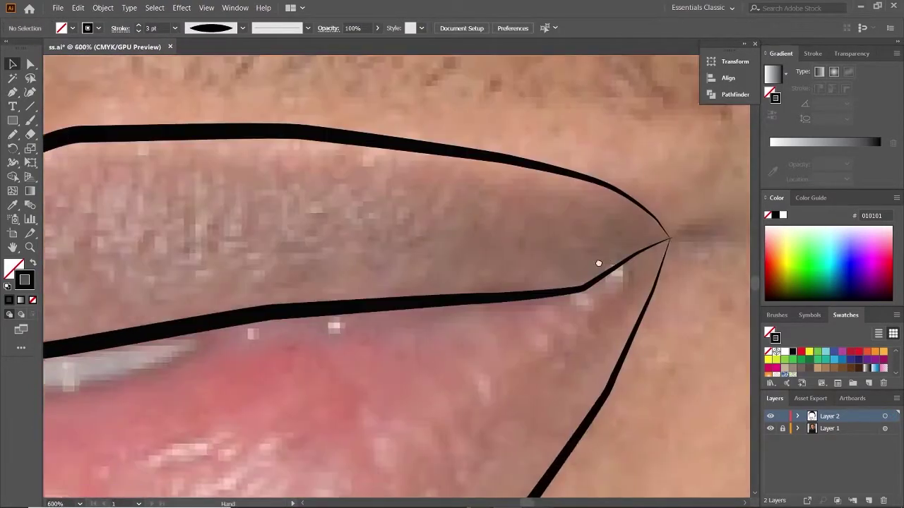
scroll(430, 368, down, 2)
scroll(353, 283, up, 2)
scroll(433, 305, down, 4)
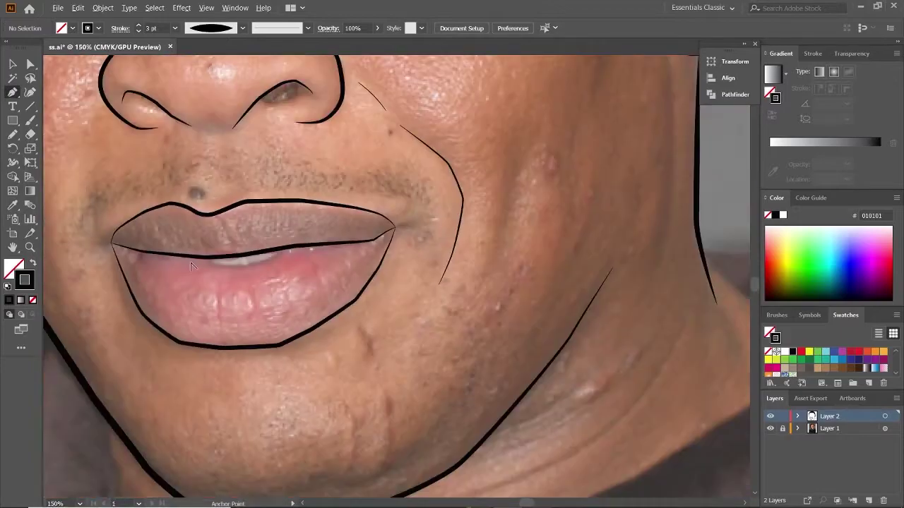
scroll(434, 305, up, 4)
click(522, 288)
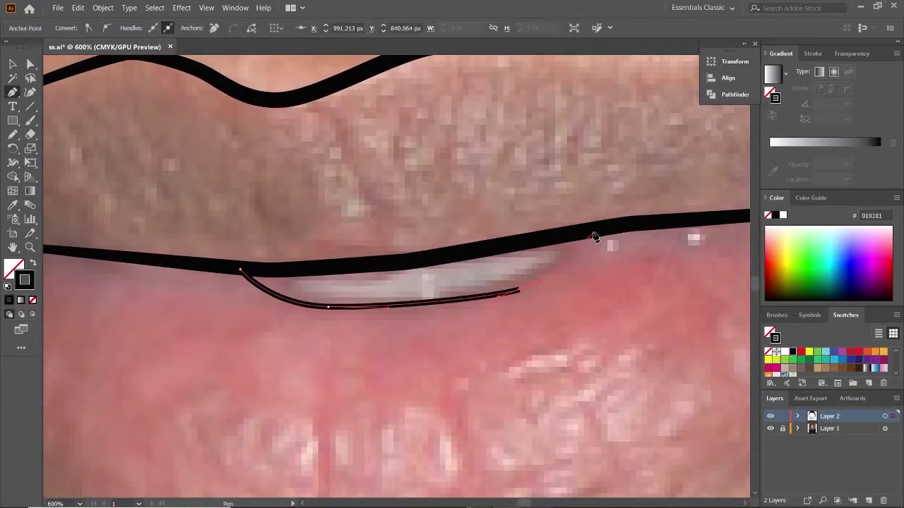
click(593, 233)
key(v)
click(216, 28)
click(205, 66)
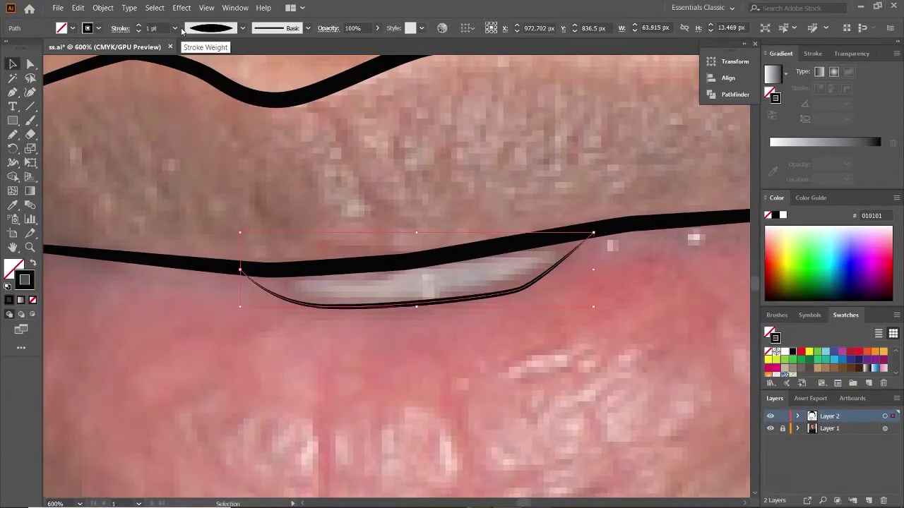
click(186, 125)
- Hide the reference photo layer to review the mouth line art
scroll(186, 125, down, 3)
scroll(289, 113, up, 2)
click(770, 428)
scroll(379, 303, down, 3)
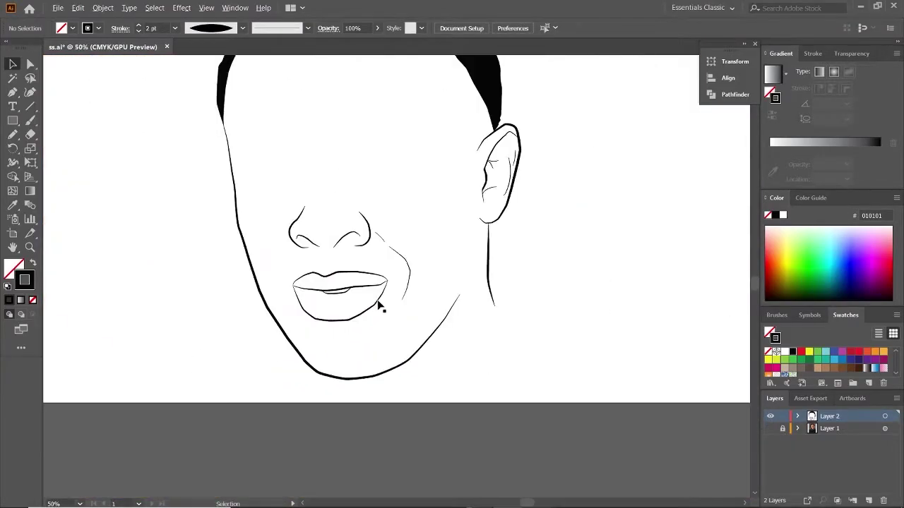
scroll(205, 307, up, 5)
scroll(296, 303, up, 5)
scroll(281, 303, up, 4)
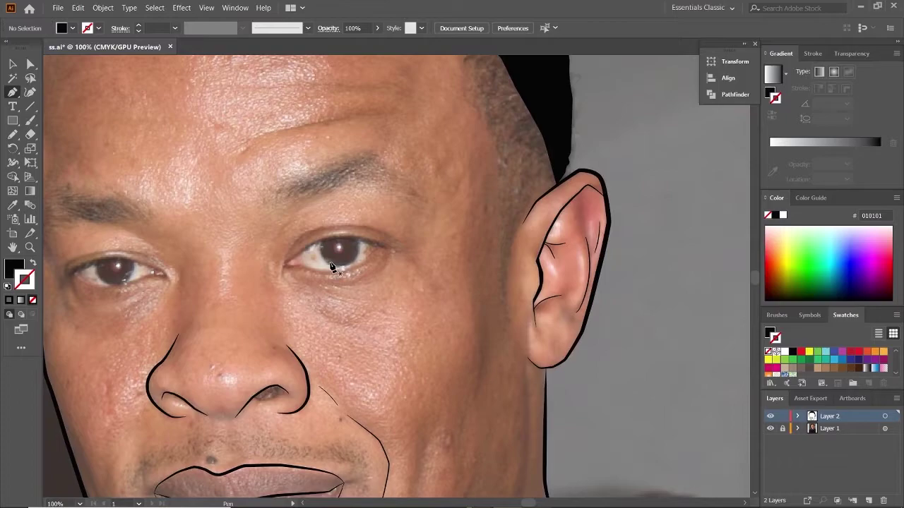
- Set the brush to a black 4 pt stroke with no fill
key(shift+x)
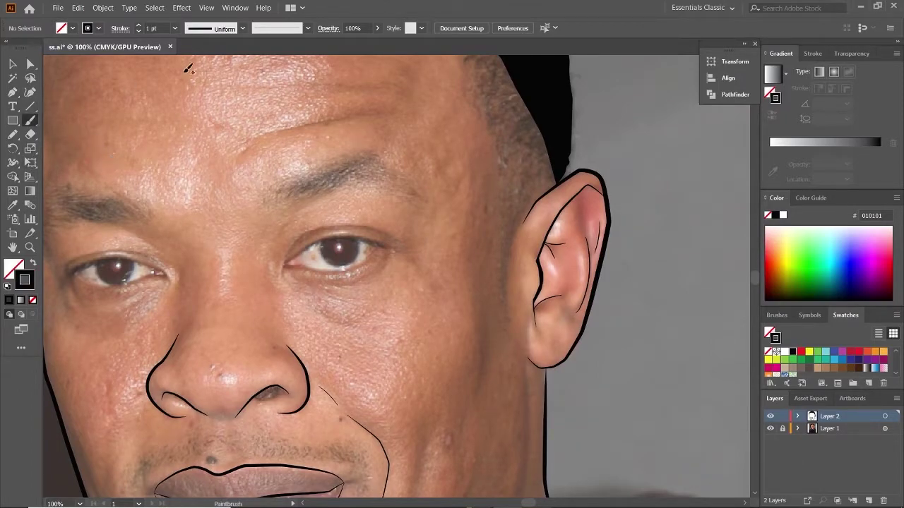
click(174, 28)
click(189, 119)
key(ctrl+equal)
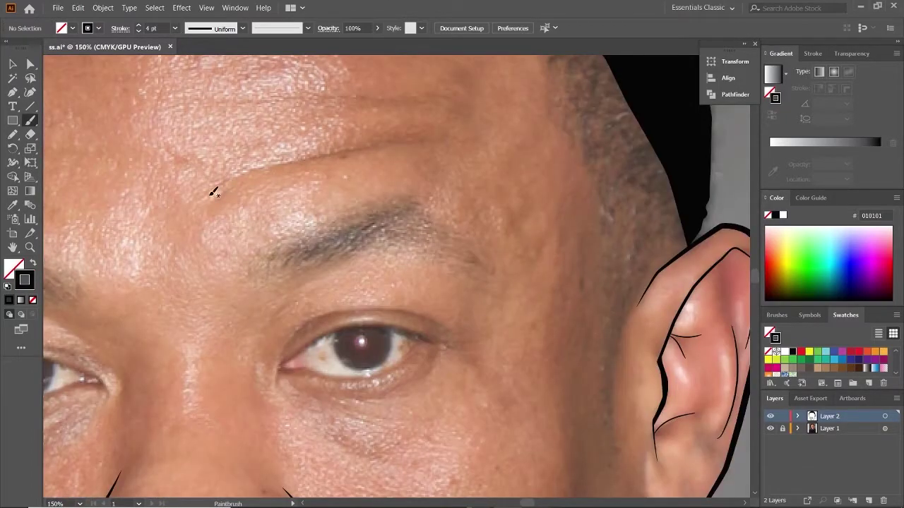
- Set the lower forehead wrinkle to 7 pt and the upper wrinkle to 4 pt
click(174, 28)
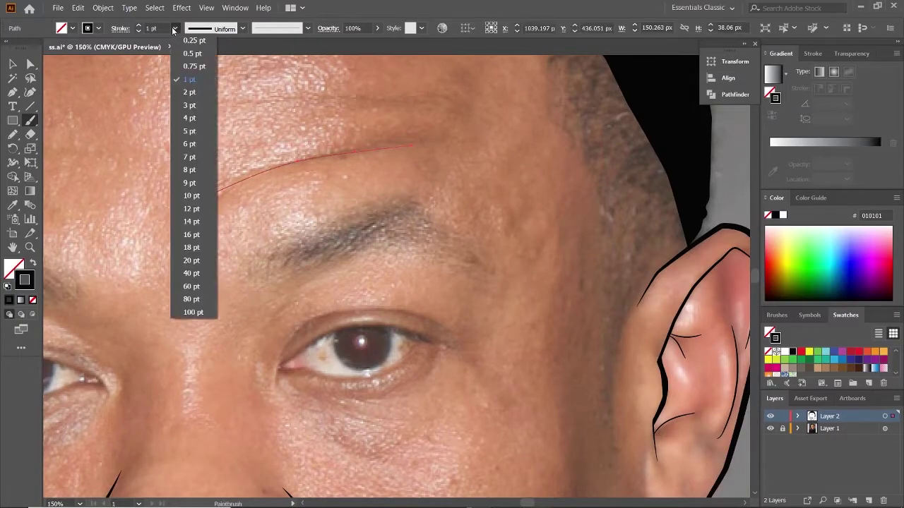
click(200, 119)
click(175, 28)
click(189, 129)
key(ctrl+shift+a)
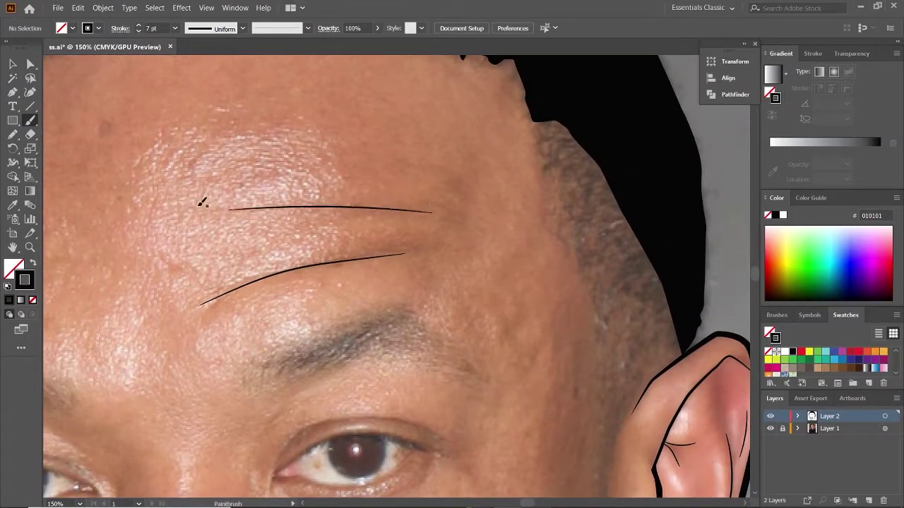
ctrl+click(233, 209)
click(174, 28)
click(189, 118)
key(ctrl+shift+a)
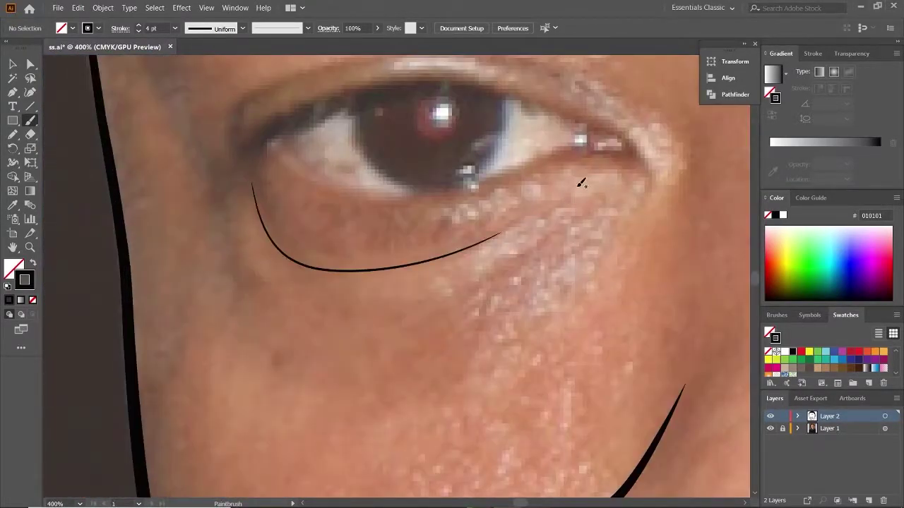
- Zoom out from the chin to fit the whole artboard in view
key(ctrl+minus)
key(ctrl+minus)
key(ctrl+minus)
key(ctrl+minus)
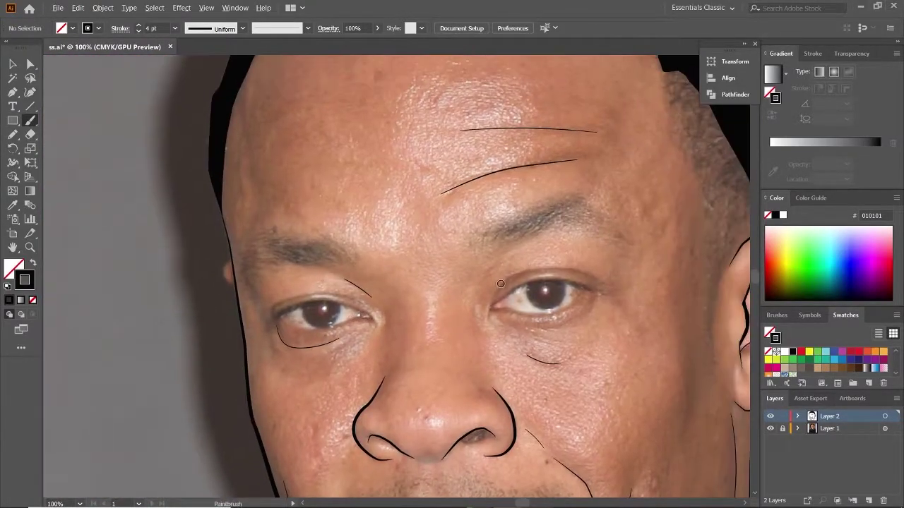
key(ctrl+minus)
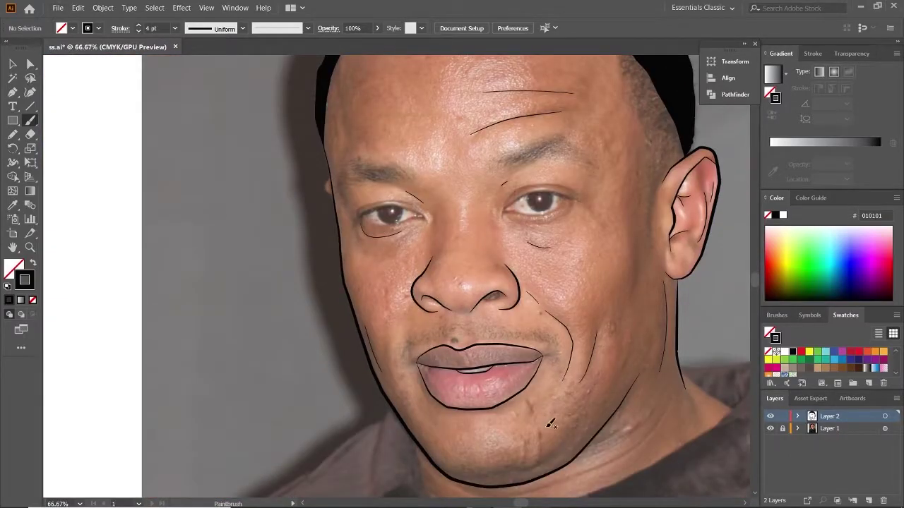
scroll(550, 423, up, 4)
scroll(337, 371, up, 1)
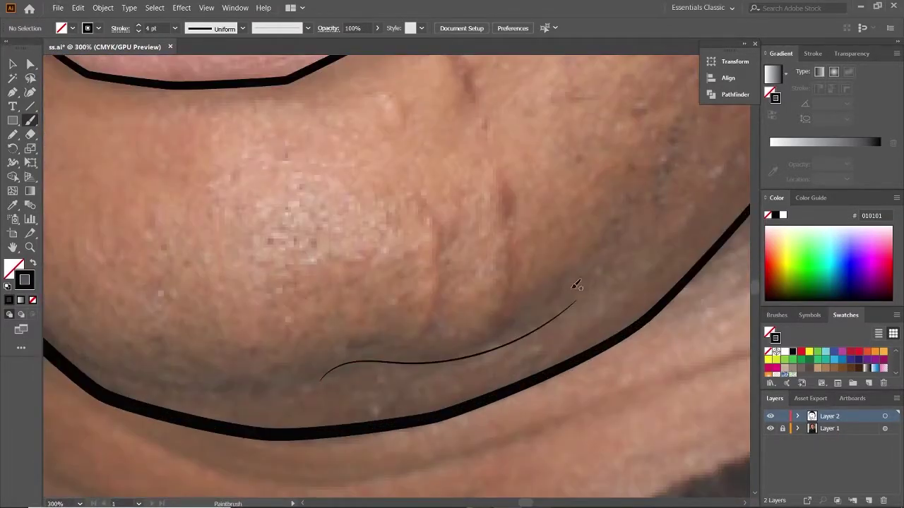
key(ctrl+minus)
key(ctrl+minus)
key(ctrl+minus)
key(ctrl+minus)
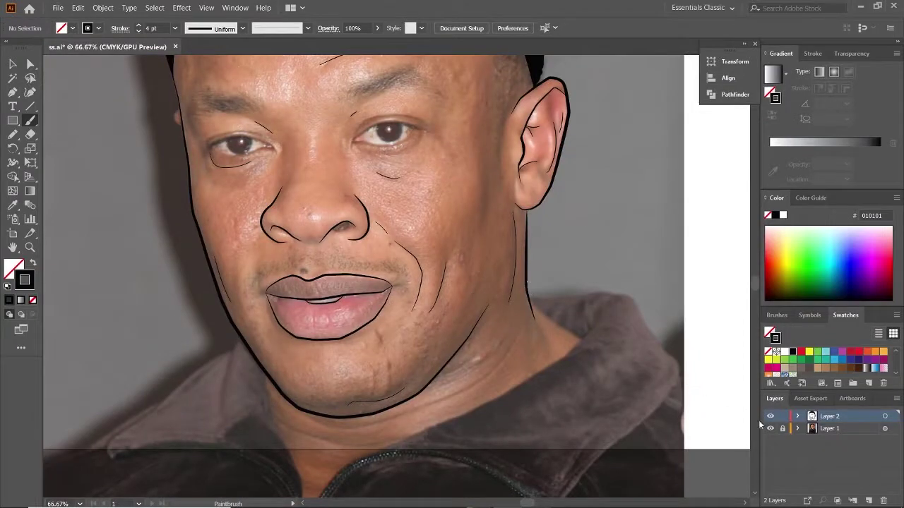
key(ctrl+0)
- Trace the almond eye outline along the upper lid to the inner corner with the Pen tool
scroll(367, 264, up, 1)
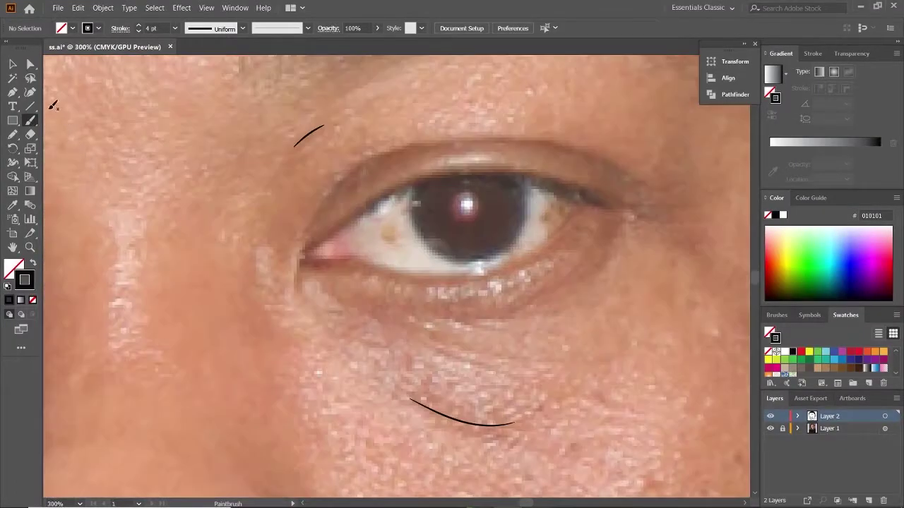
scroll(621, 220, up, 1)
click(629, 211)
scroll(568, 185, up, 1)
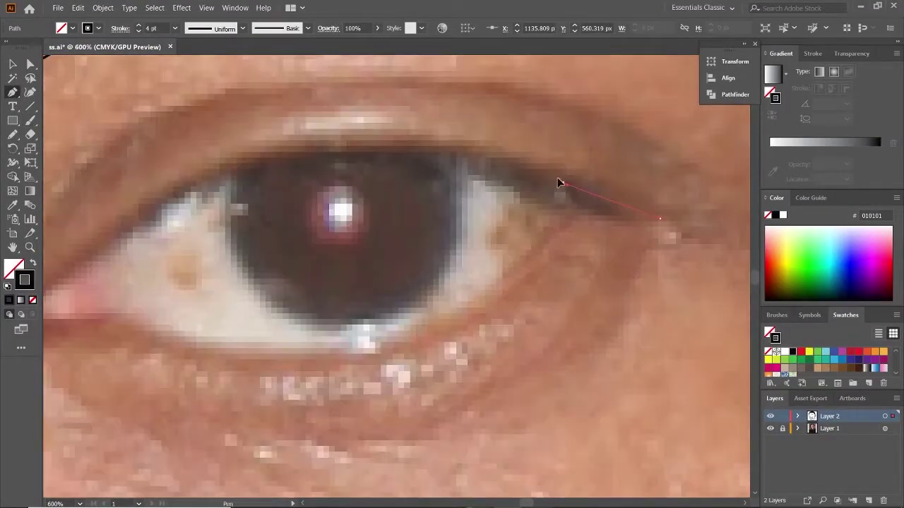
click(561, 182)
click(464, 151)
click(347, 146)
click(220, 174)
scroll(327, 178, left, 3)
scroll(327, 177, down, 1)
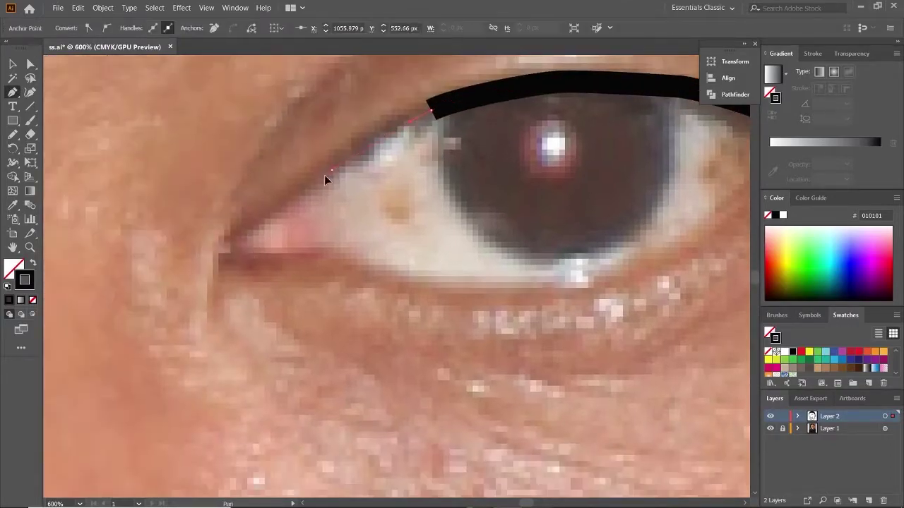
click(330, 168)
click(232, 240)
scroll(232, 243, up, 1)
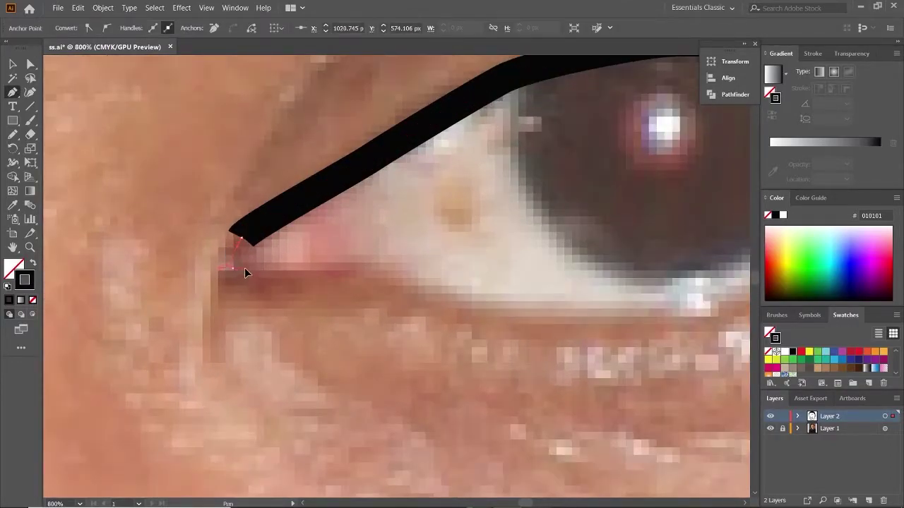
click(252, 271)
scroll(397, 232, down, 4)
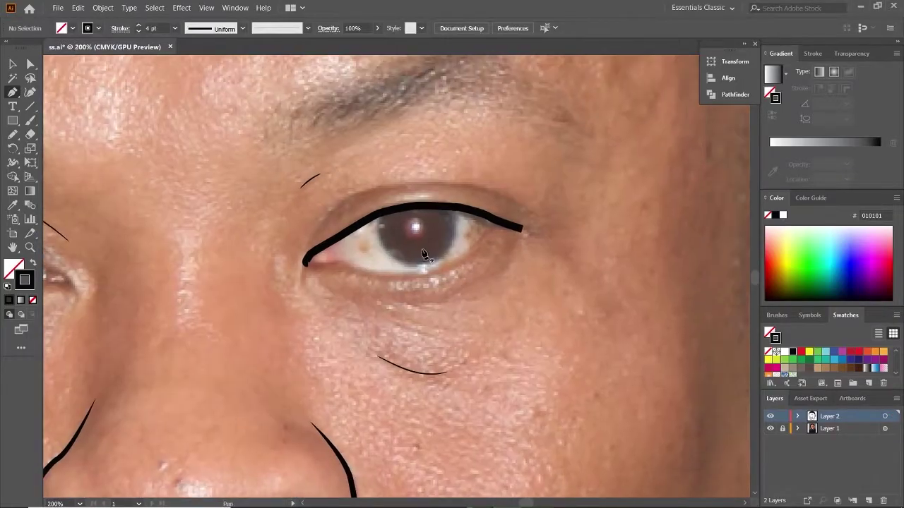
key(v)
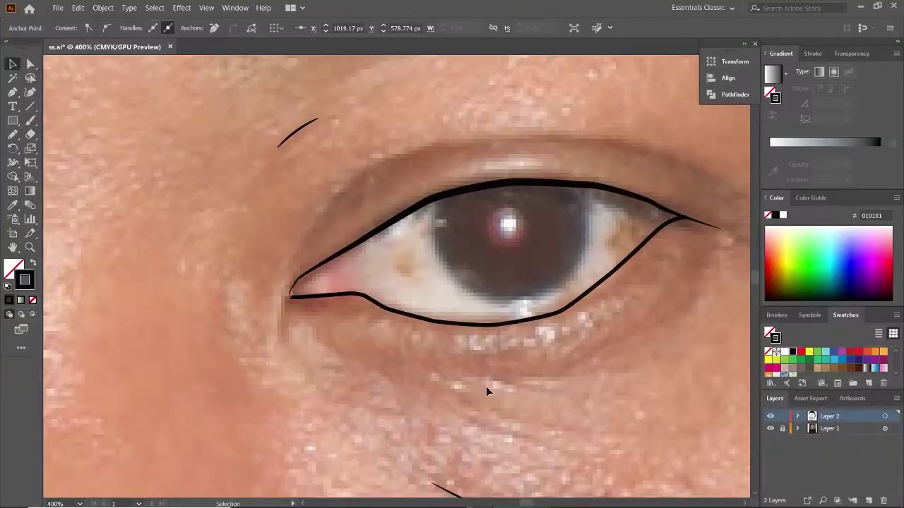
- Give the eye outline a 2 pt stroke with a tapered width profile, then check it without the photo
click(242, 28)
click(212, 57)
click(174, 28)
click(190, 92)
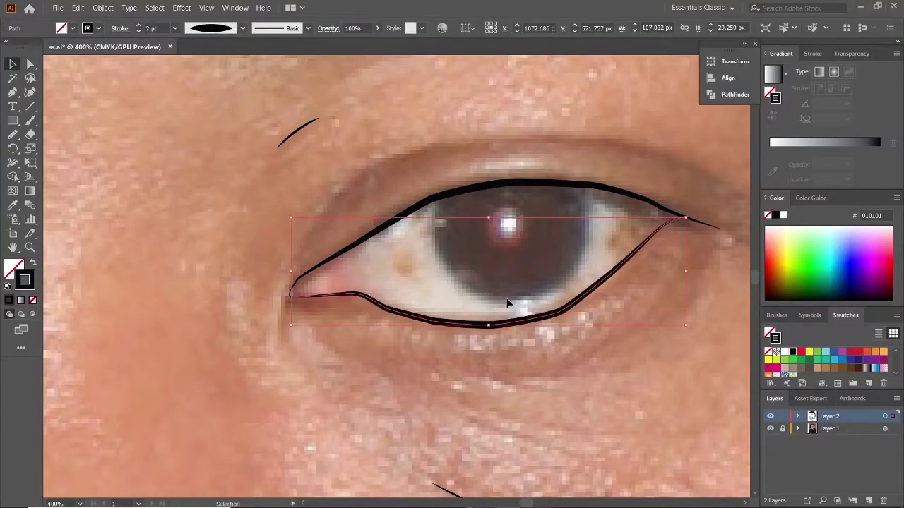
scroll(202, 319, up, 5)
scroll(556, 274, down, 5)
scroll(523, 195, down, 2)
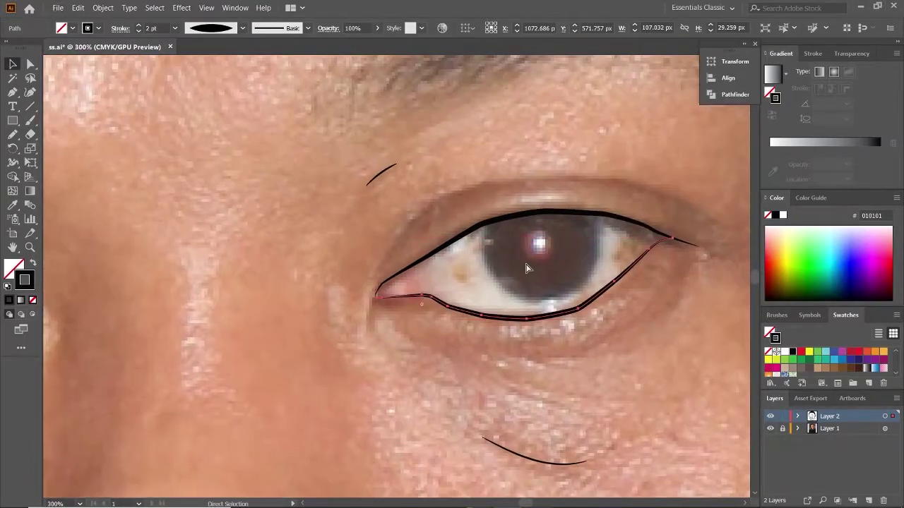
click(771, 428)
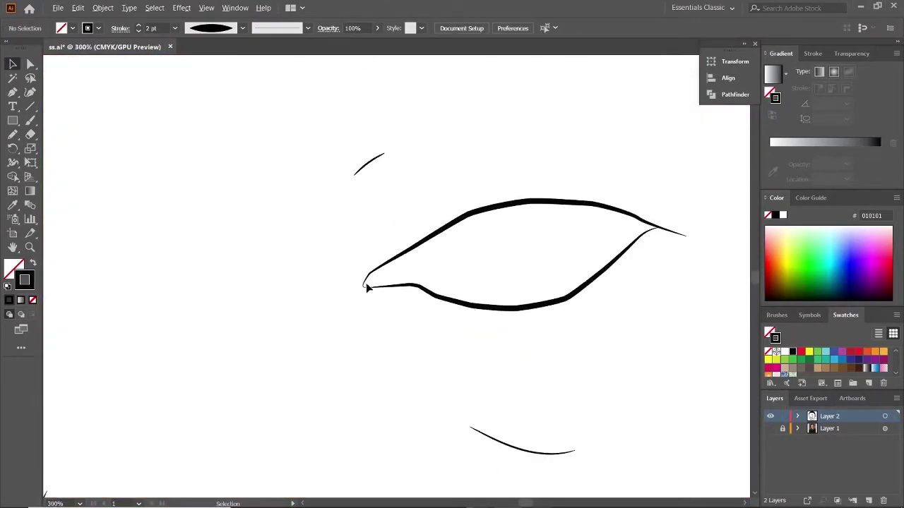
scroll(690, 381, down, 5)
key(ctrl+z)
scroll(550, 322, up, 6)
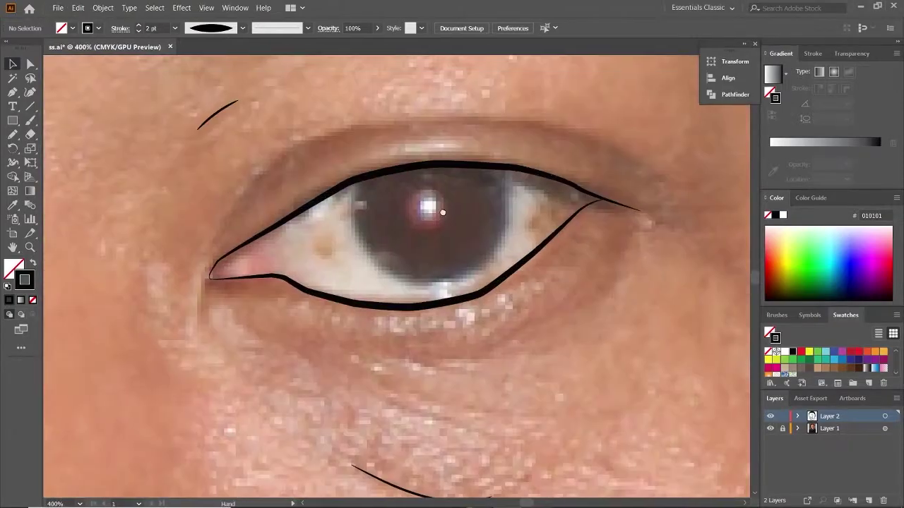
scroll(214, 272, up, 5)
- Draw a short stroke reshaping the inner corner along the lower lid
click(13, 134)
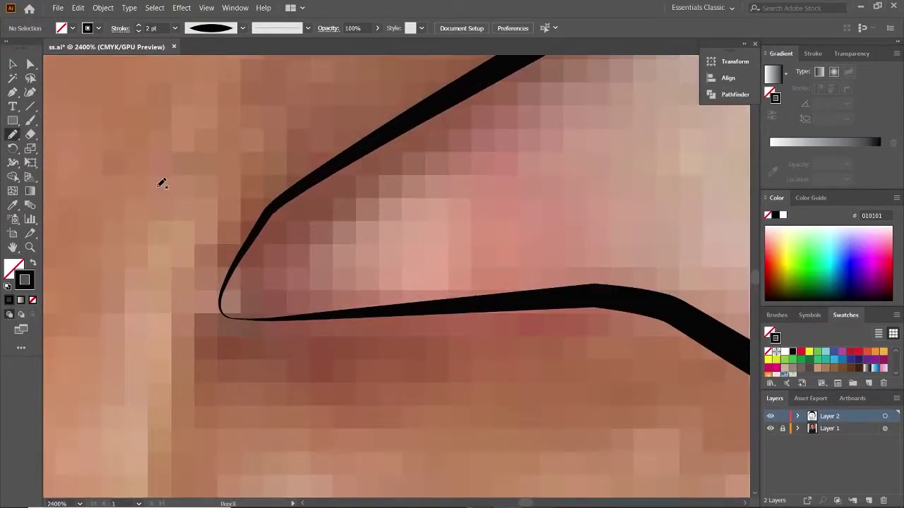
click(250, 275)
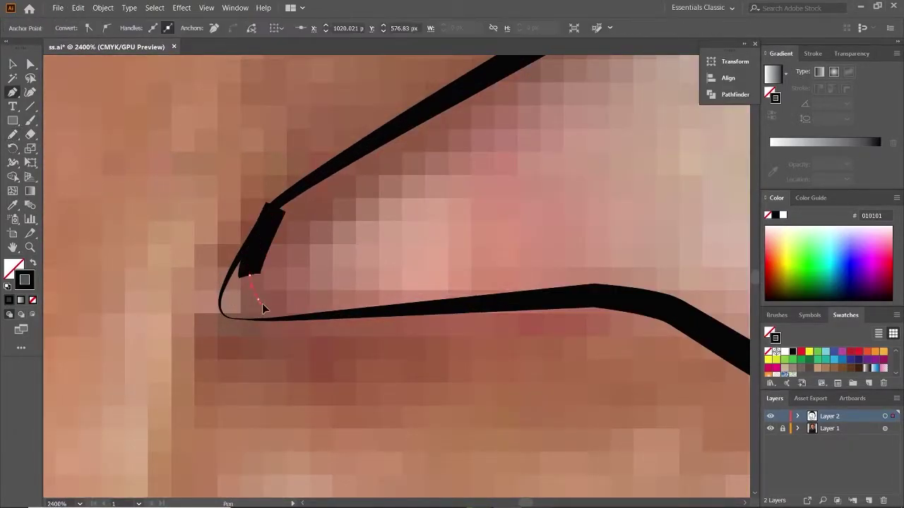
click(260, 302)
click(340, 313)
click(255, 331)
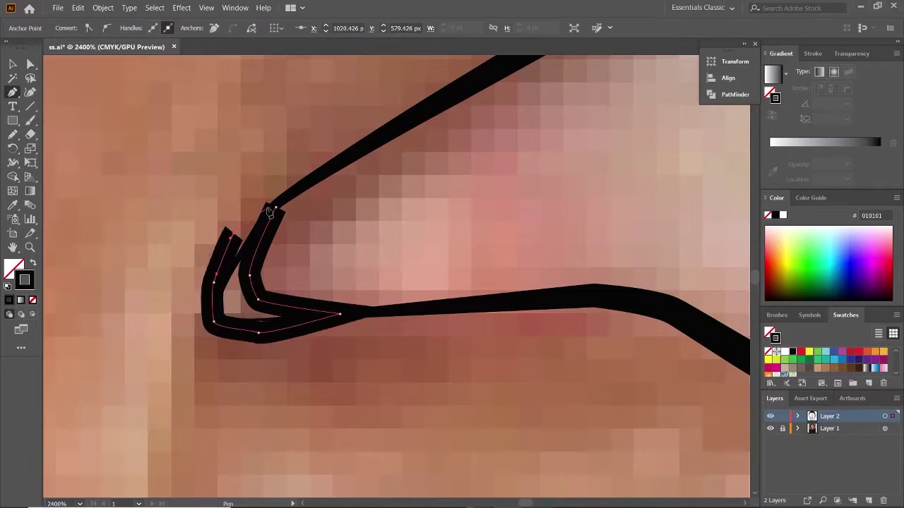
key(ctrl+shift+a)
key(ctrl+minus)
key(ctrl+minus)
key(ctrl+minus)
click(771, 428)
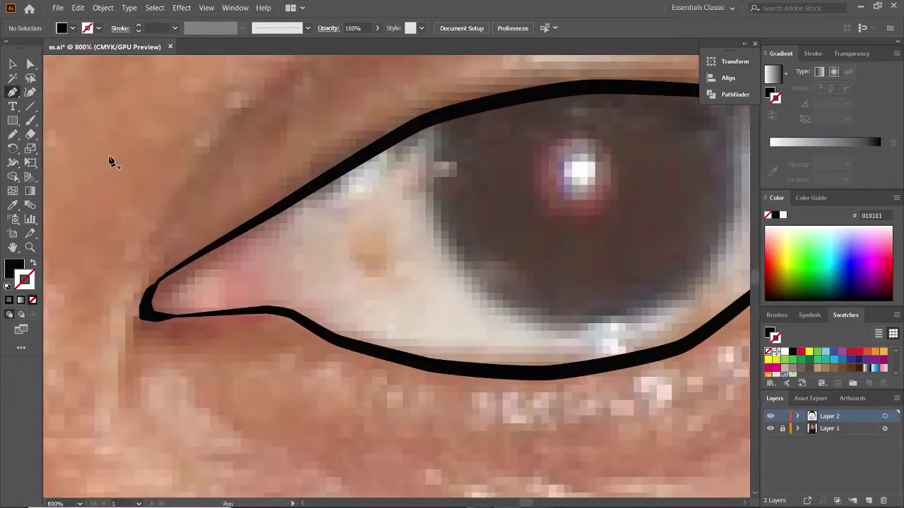
key(ctrl+plus)
- Add a thin, tapered inner-corner curve from the upper lid down to the lower lid
click(248, 208)
drag(285, 341, 313, 359)
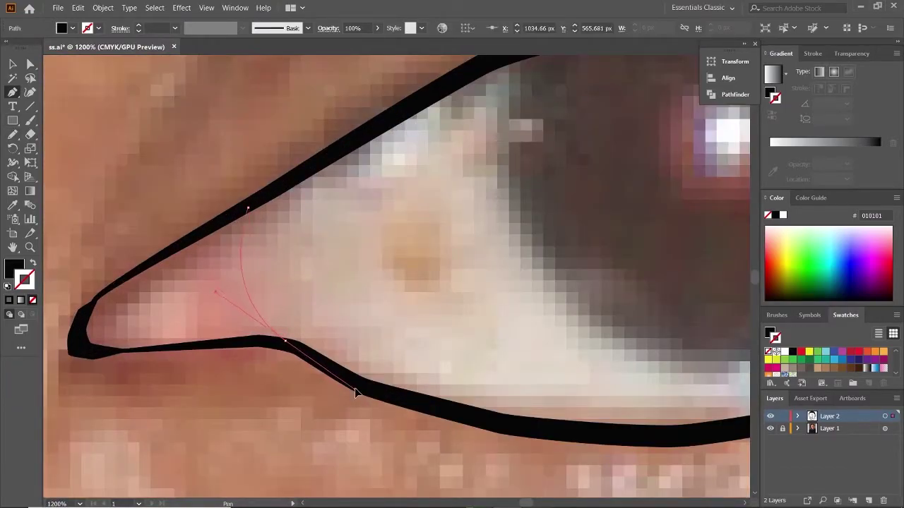
drag(355, 392, 355, 392)
ctrl+click(214, 303)
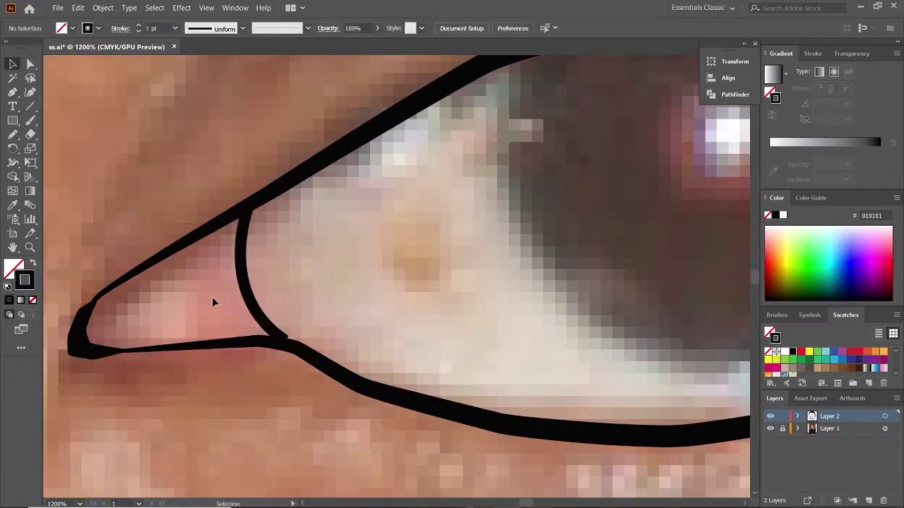
click(240, 283)
click(243, 29)
click(201, 67)
click(175, 28)
click(187, 77)
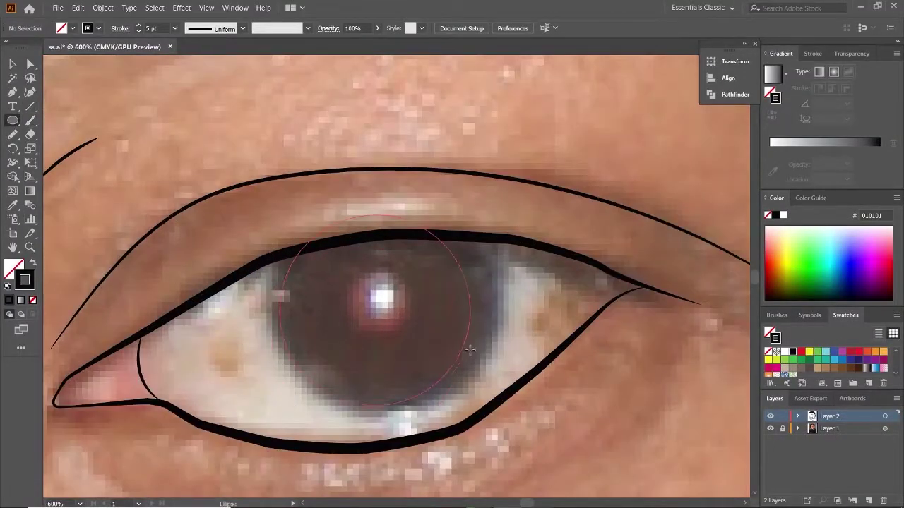
- Draw a circle around the iris and set its stroke to 0.75 pt
drag(470, 350, 501, 339)
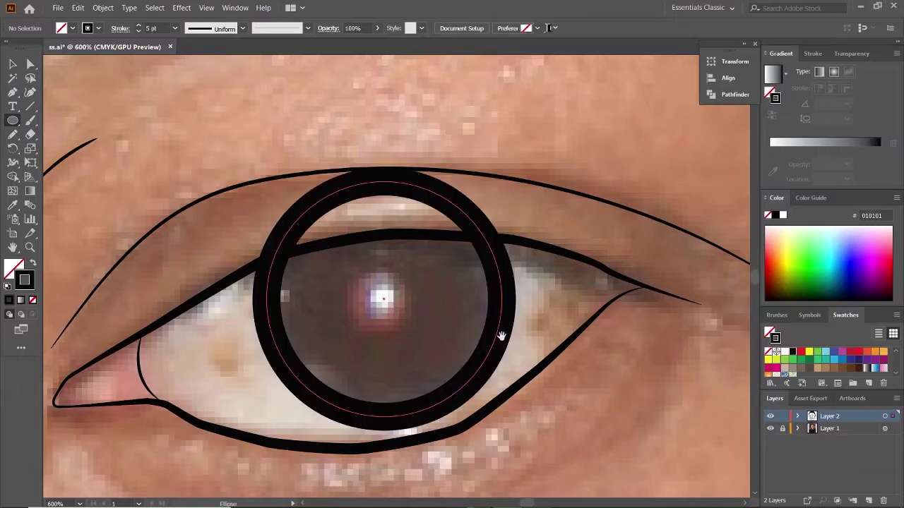
click(174, 29)
click(185, 75)
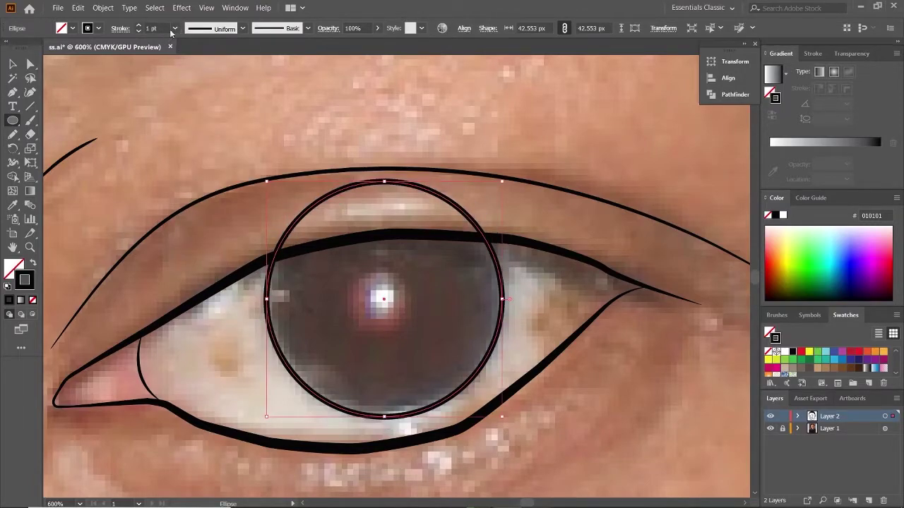
click(174, 28)
click(180, 69)
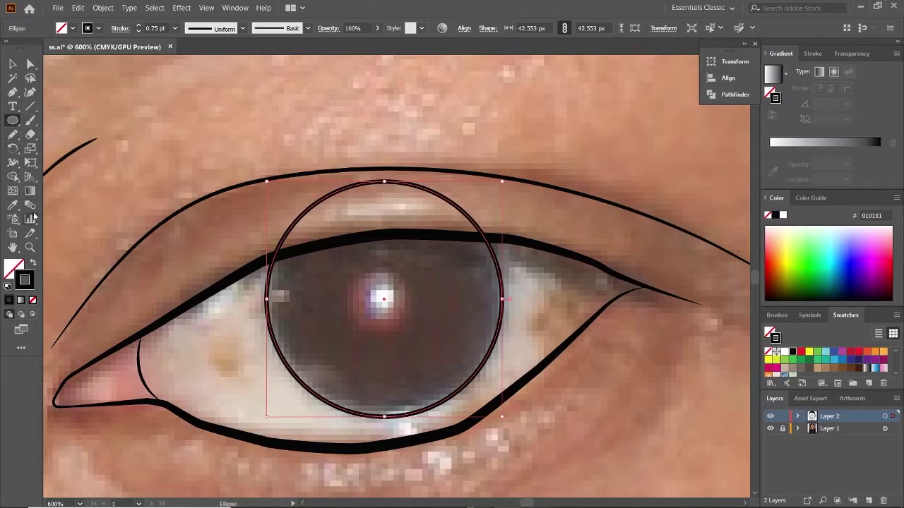
- Cut the iris circle with Scissors at the lid and remove the arc above the eyelid
click(78, 149)
scroll(286, 276, up, 2)
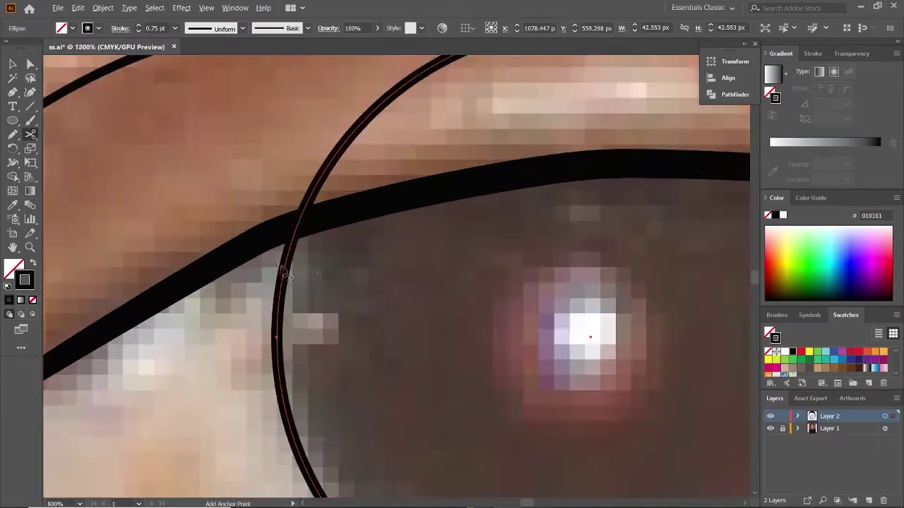
scroll(286, 274, up, 1)
click(299, 177)
scroll(299, 178, down, 3)
scroll(459, 191, up, 4)
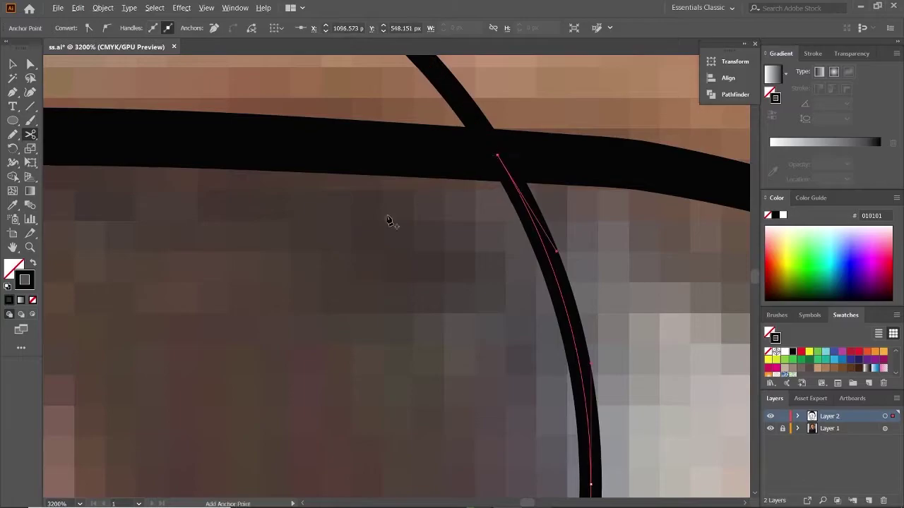
scroll(388, 221, down, 5)
key(ctrl+shift+a)
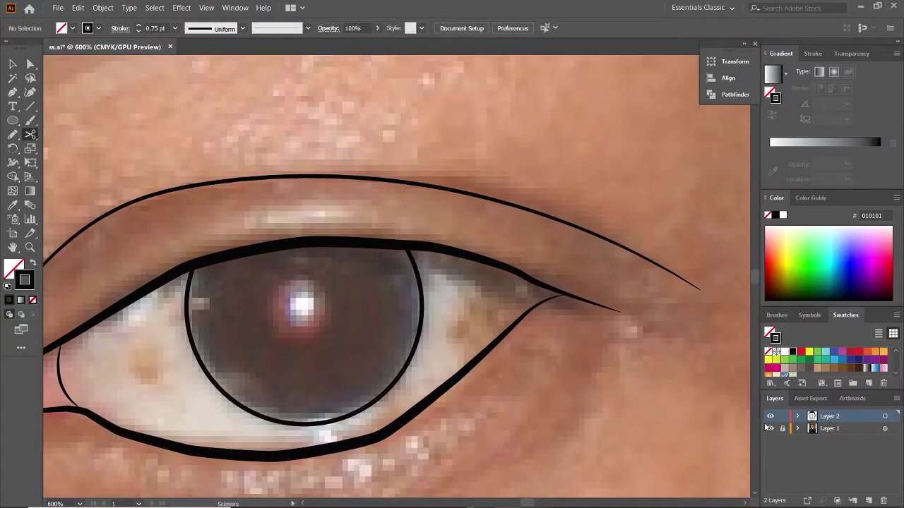
click(769, 428)
scroll(580, 373, down, 3)
click(769, 427)
- Draw an ellipse sized to fit the other iris, then check the face at fit and 100% zoom
scroll(207, 187, up, 2)
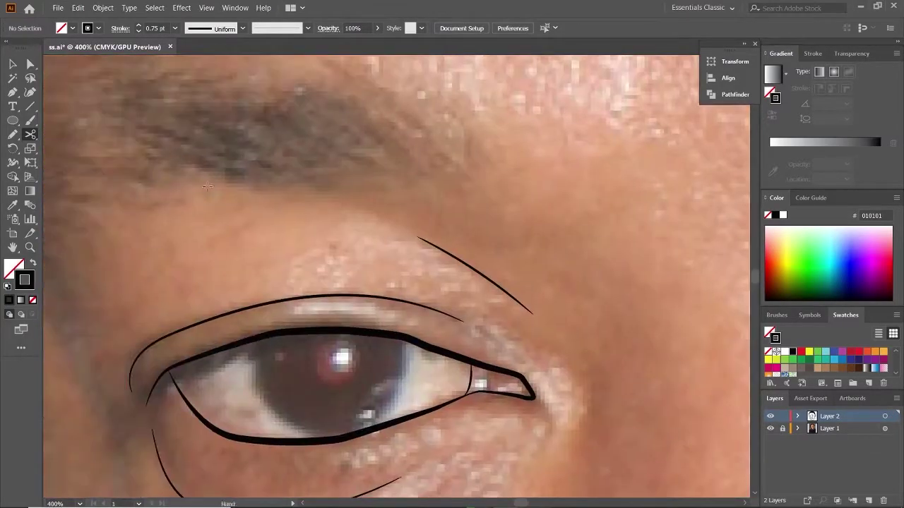
key(l)
scroll(318, 318, up, 1)
scroll(318, 317, up, 1)
mouse_move(323, 316)
mouse_down()
mouse_move(442, 360)
mouse_move(463, 322)
mouse_up()
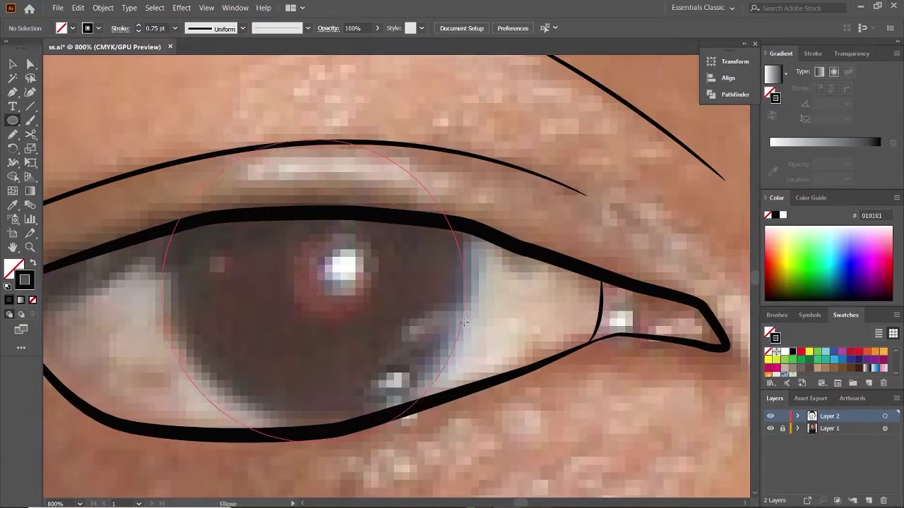
drag(463, 321, 471, 303)
key(ctrl+0)
key(v)
key(ctrl+1)
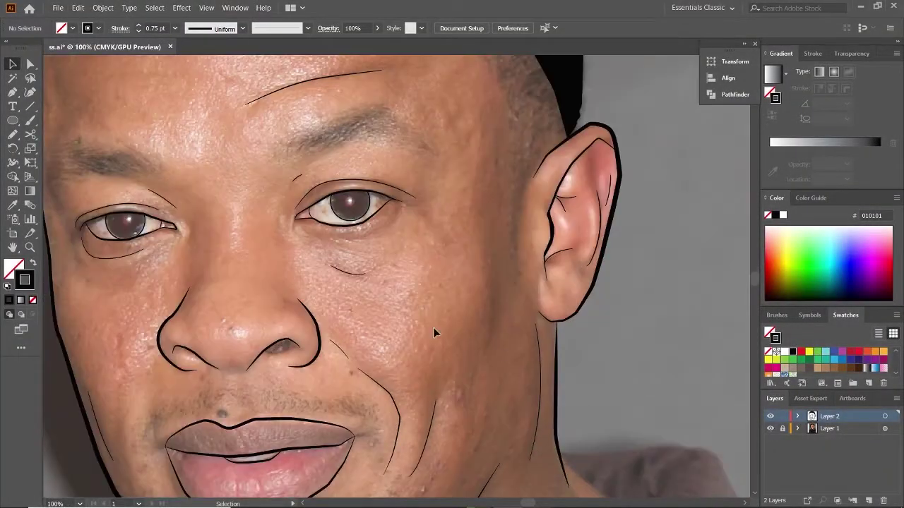
key(ctrl+0)
key(ctrl+1)
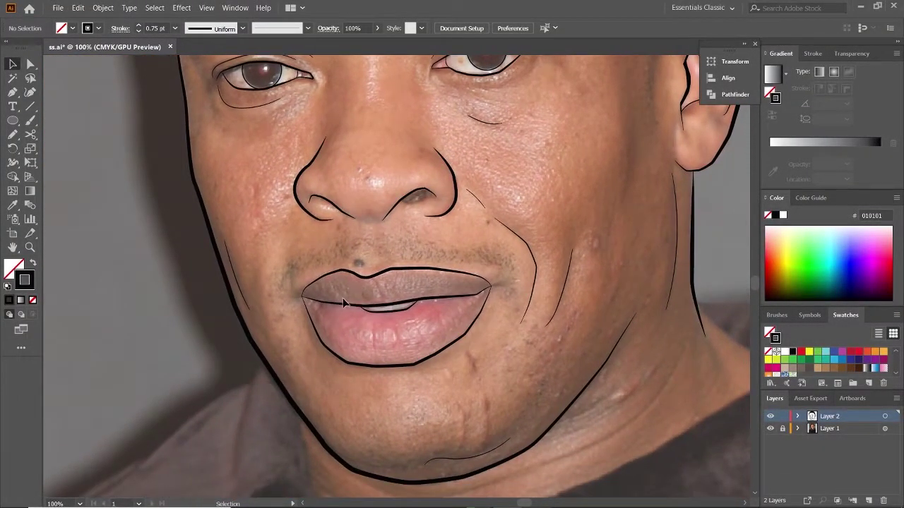
- Add two small solid black moles, one above the lip and one on the cheek
alt+scroll(377, 336, up, 2)
scroll(297, 297, up, 4)
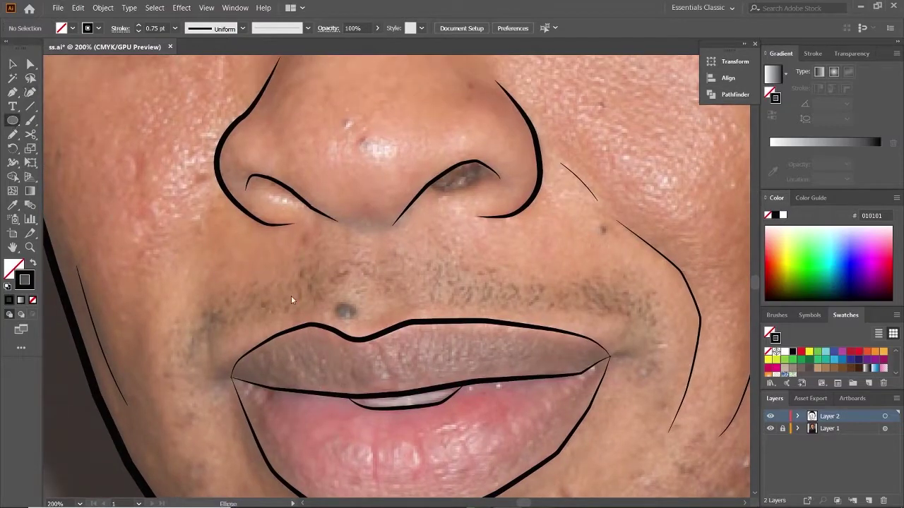
alt+scroll(330, 303, up, 3)
drag(409, 325, 409, 325)
key(shift+x)
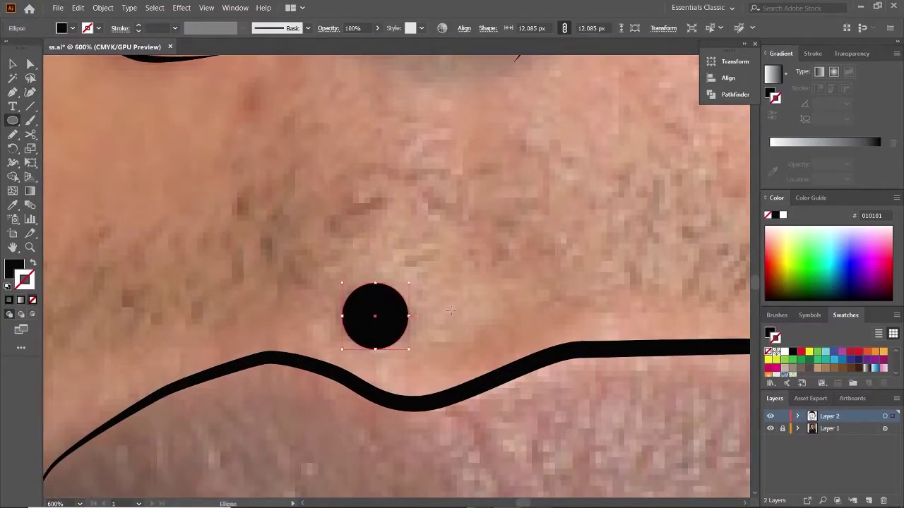
key(ctrl+1)
alt+scroll(657, 317, up, 3)
alt+scroll(423, 283, down, 4)
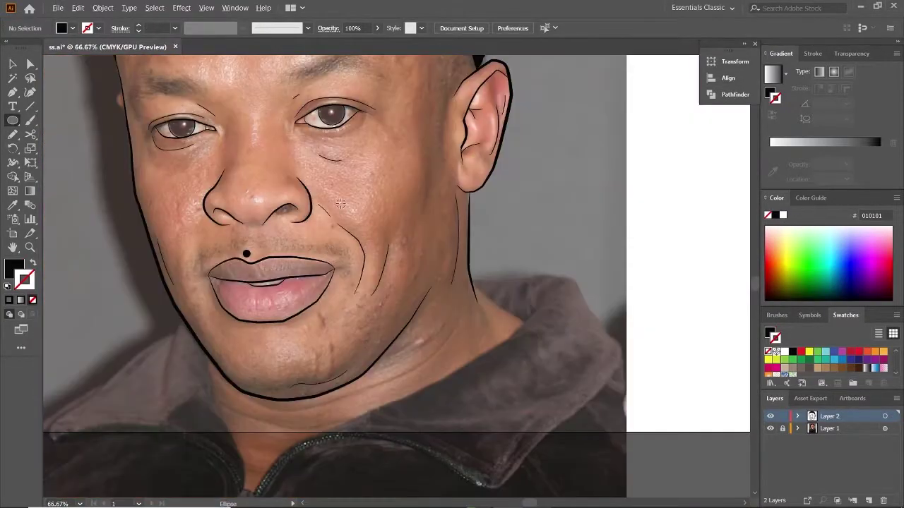
alt+scroll(310, 274, up, 8)
drag(321, 322, 322, 322)
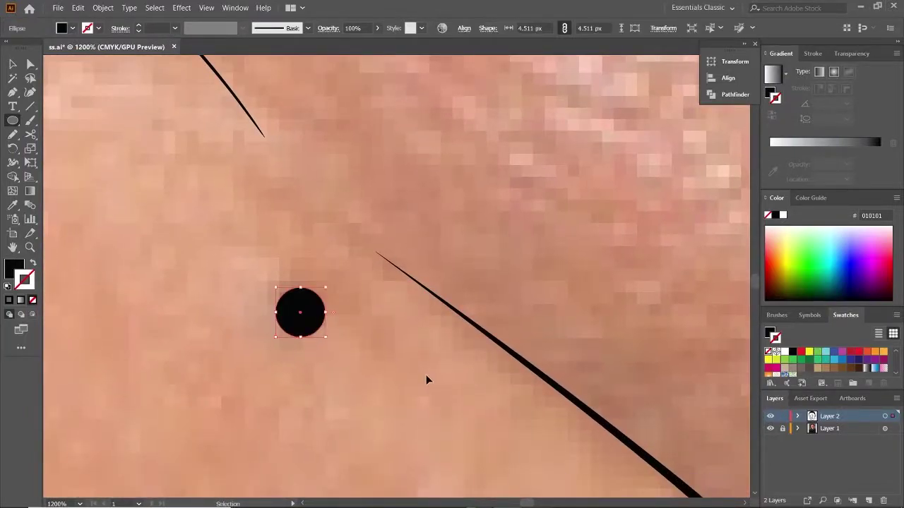
key(ctrl+0)
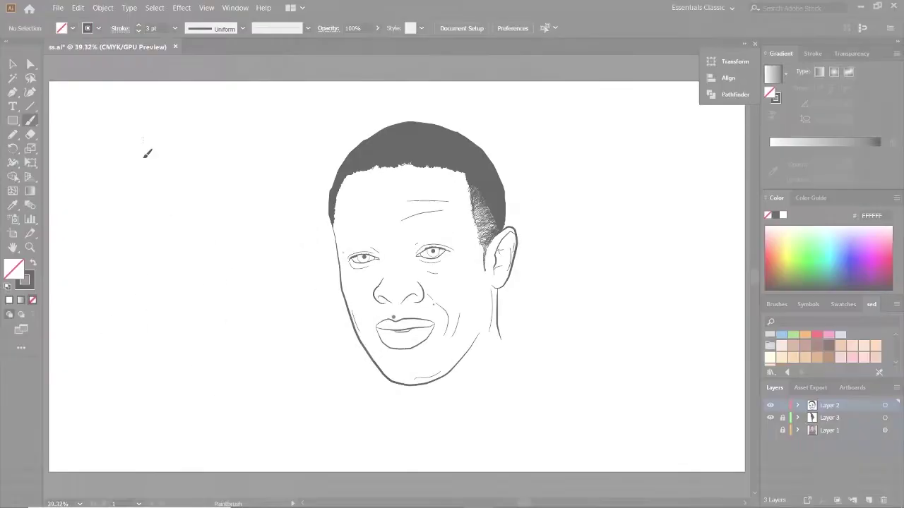
- Test the Paintbrush on the blank artboard and set the brush weight to 20 pt
drag(142, 154, 142, 290)
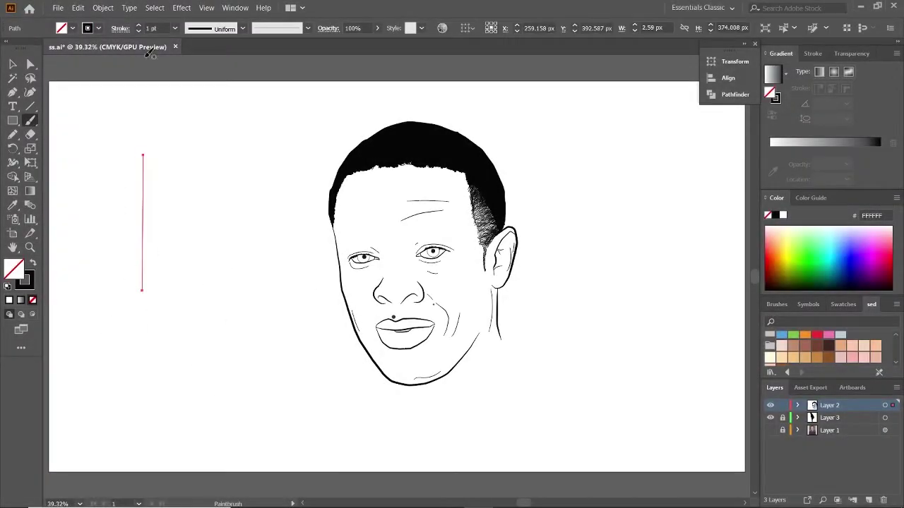
ctrl+click(159, 217)
click(174, 28)
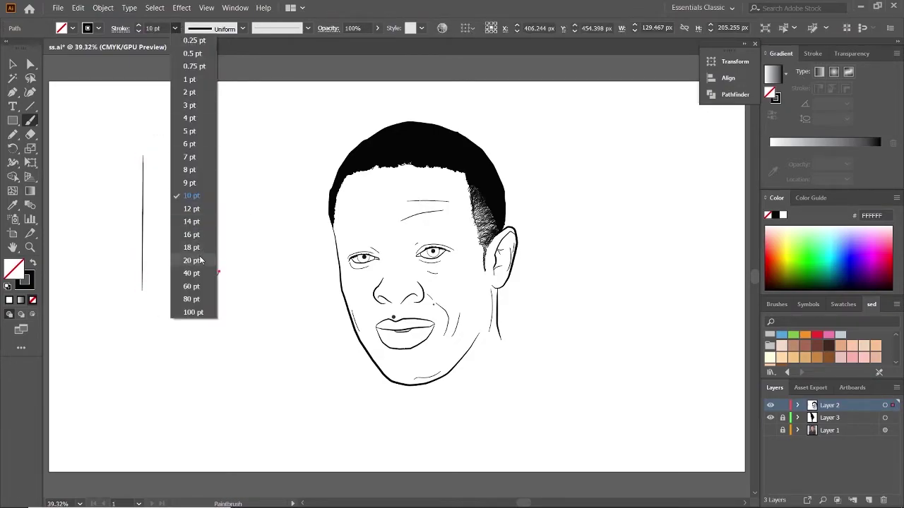
click(187, 260)
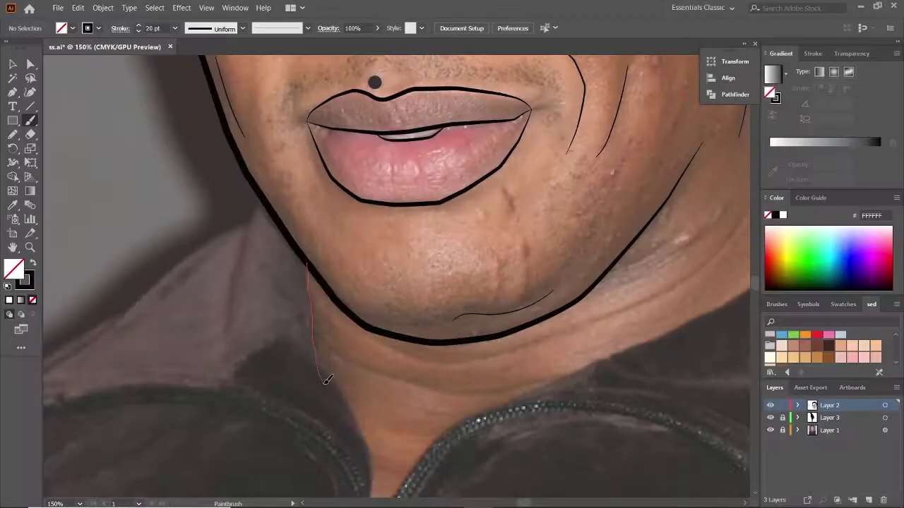
- Paint hooked, wavy drips hanging from the chin and along the jaw, joining them together
drag(310, 265, 346, 352)
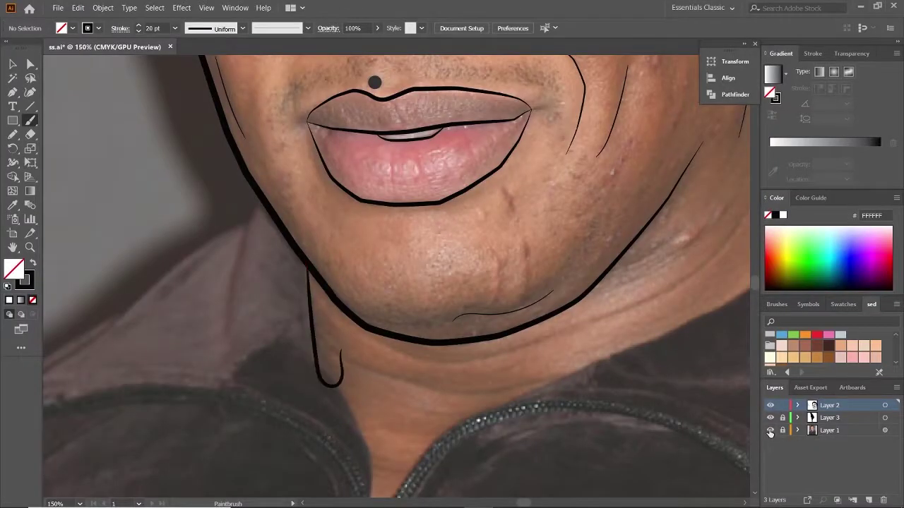
drag(352, 406, 370, 389)
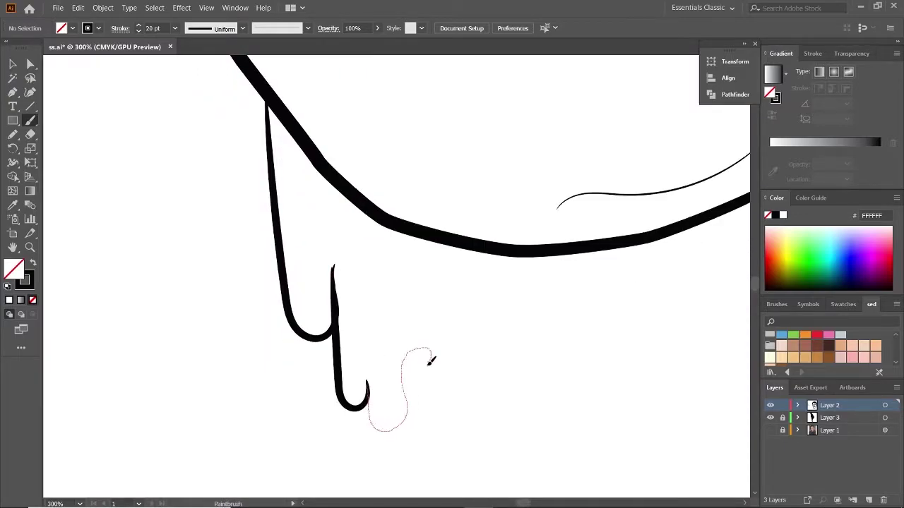
drag(456, 363, 479, 409)
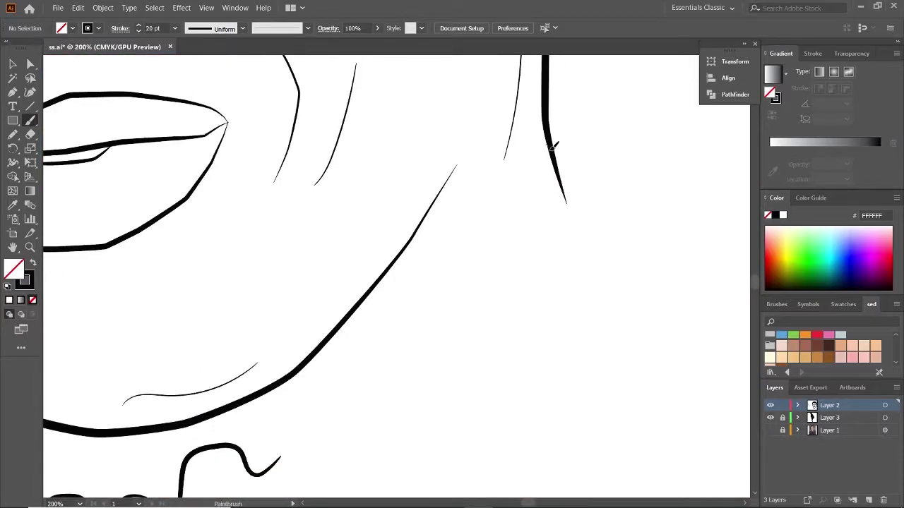
mouse_move(569, 296)
mouse_down()
mouse_move(559, 267)
mouse_move(520, 278)
mouse_up()
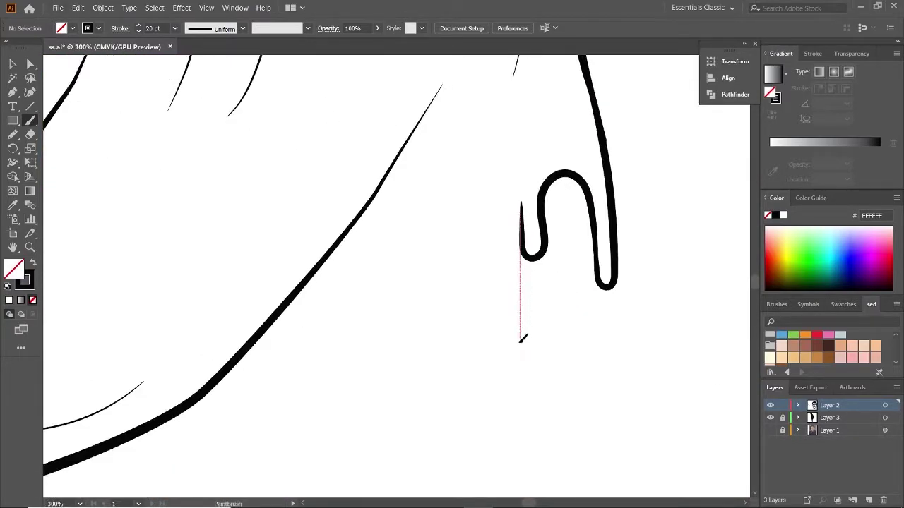
drag(522, 339, 497, 322)
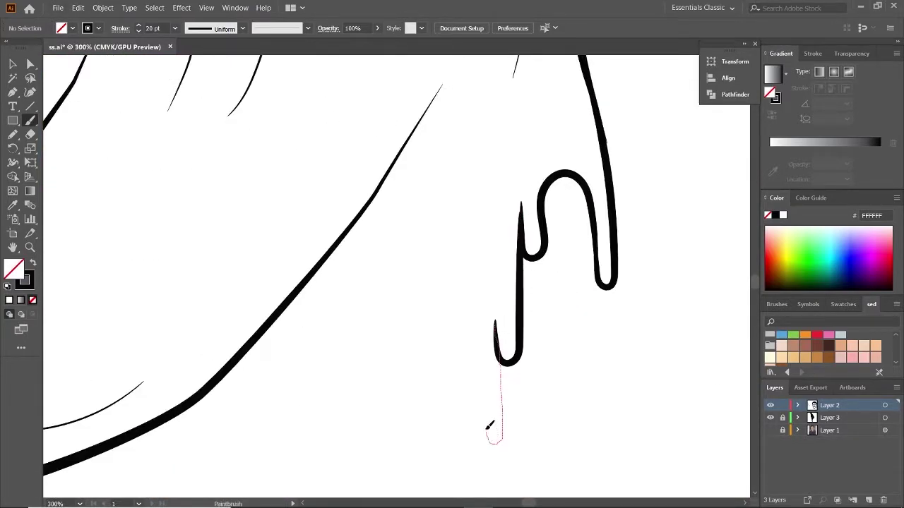
drag(488, 426, 490, 427)
drag(489, 427, 526, 356)
drag(391, 400, 390, 401)
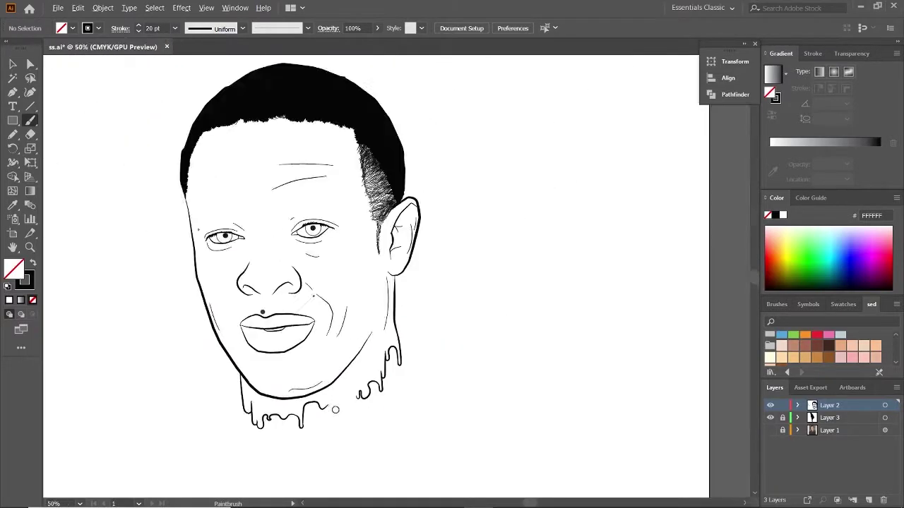
drag(238, 382, 322, 367)
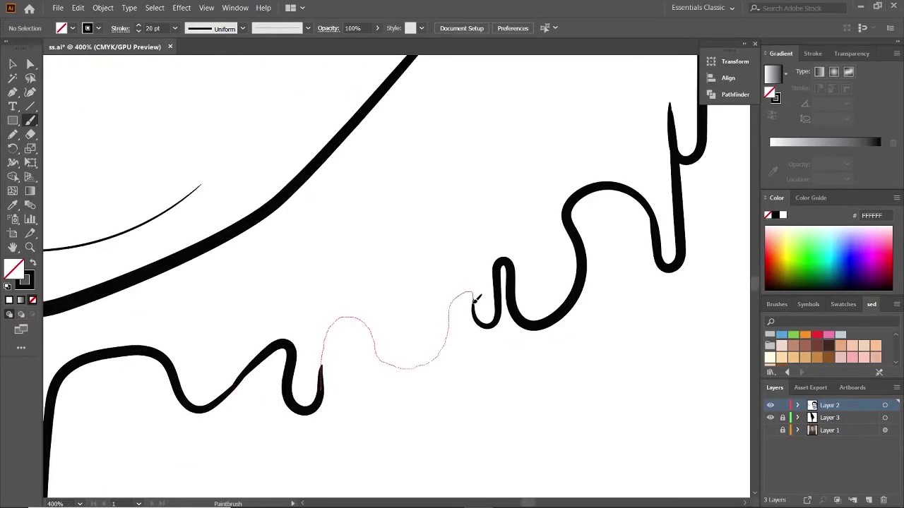
drag(477, 299, 476, 300)
key(ctrl+0)
scroll(367, 393, up, 3)
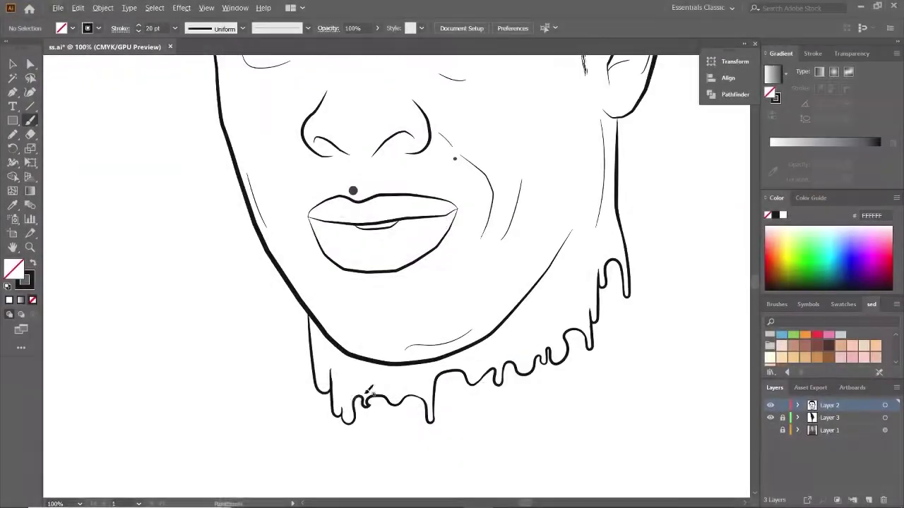
- Set the brush weight to 16 pt, then 14 pt, and paint a drip below the left drips
click(175, 29)
click(191, 234)
scroll(307, 286, up, 3)
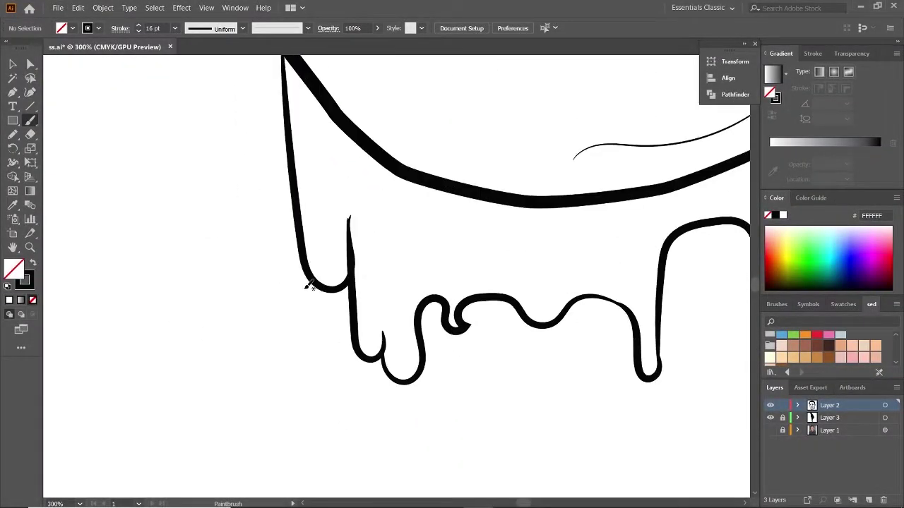
click(174, 29)
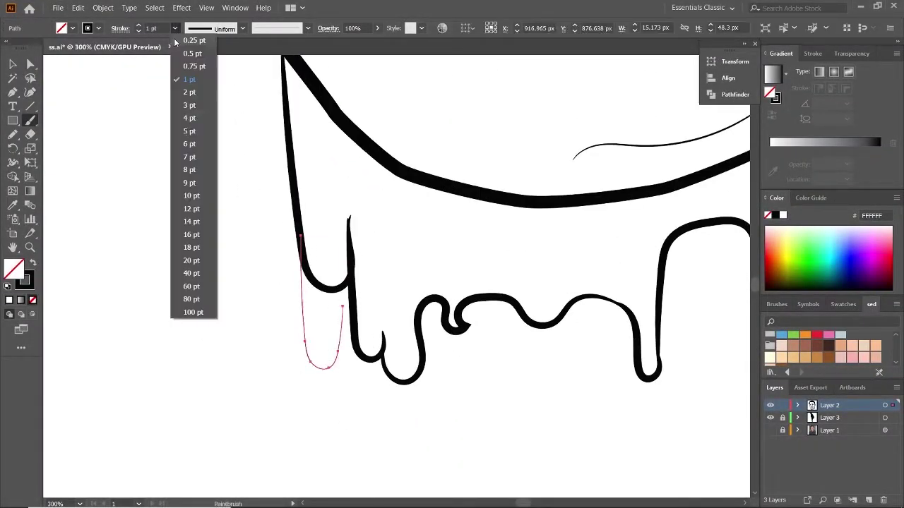
click(190, 220)
scroll(322, 272, up, 1)
drag(322, 272, 309, 265)
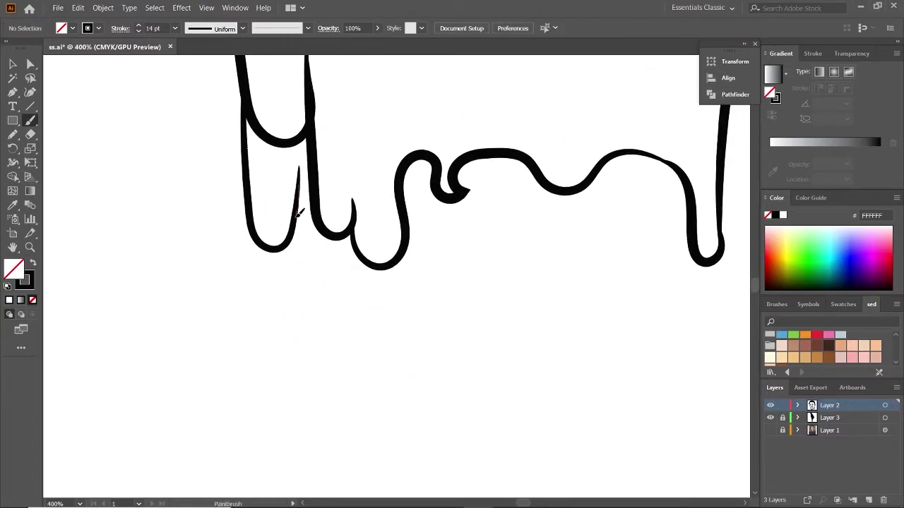
mouse_move(320, 351)
mouse_down()
mouse_move(337, 322)
mouse_move(349, 202)
mouse_move(298, 286)
mouse_up()
- Paint more hooked drips continuing the lower row beneath the first drips
scroll(349, 201, down, 1)
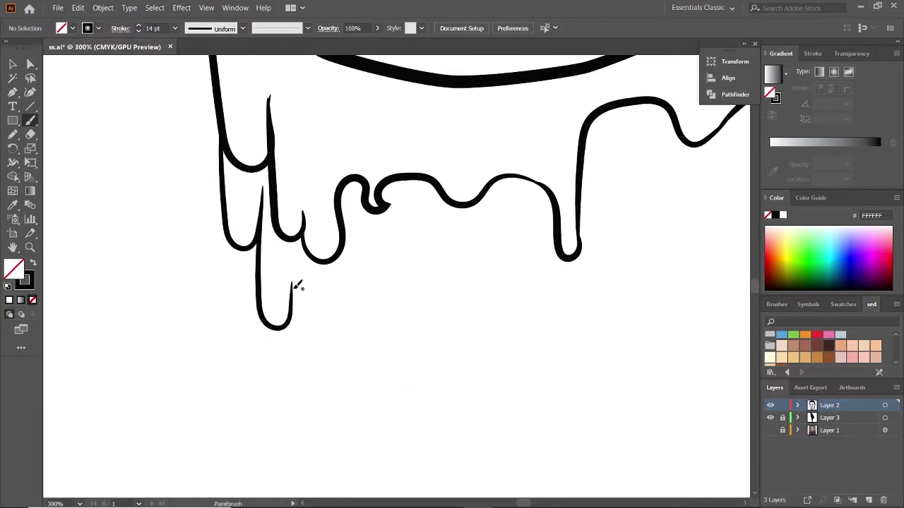
drag(553, 340, 573, 331)
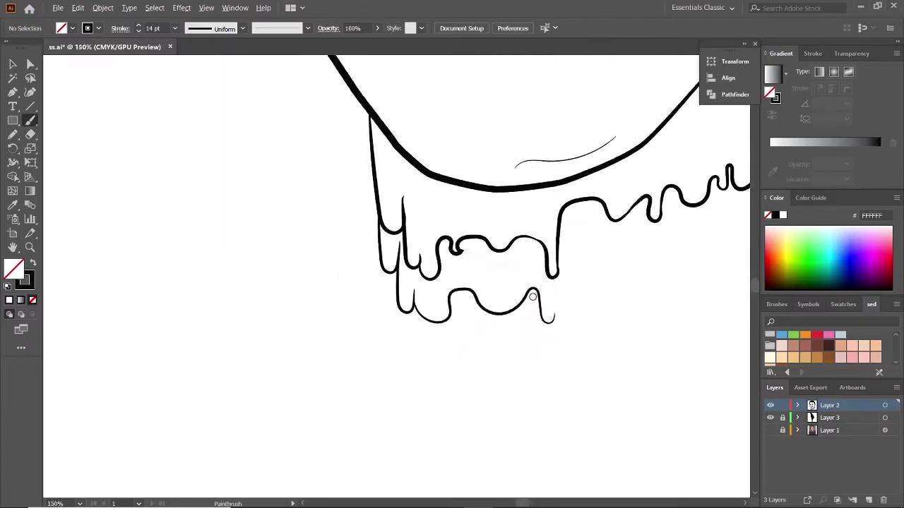
scroll(574, 332, down, 2)
scroll(490, 359, up, 1)
scroll(393, 339, up, 1)
scroll(244, 402, up, 1)
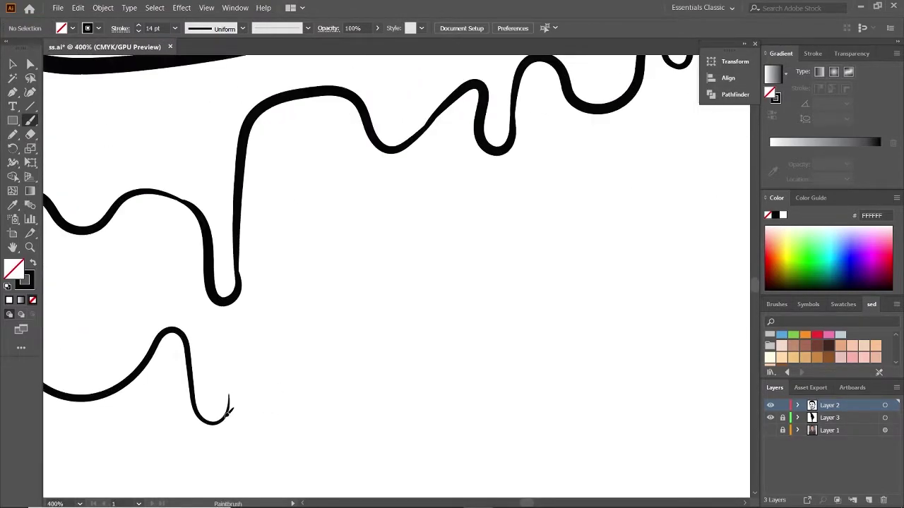
drag(432, 263, 455, 300)
drag(450, 338, 485, 335)
drag(620, 200, 623, 170)
- Extend the lower drips up the right jaw and connect the row leftward, closing gaps
scroll(447, 289, down, 3)
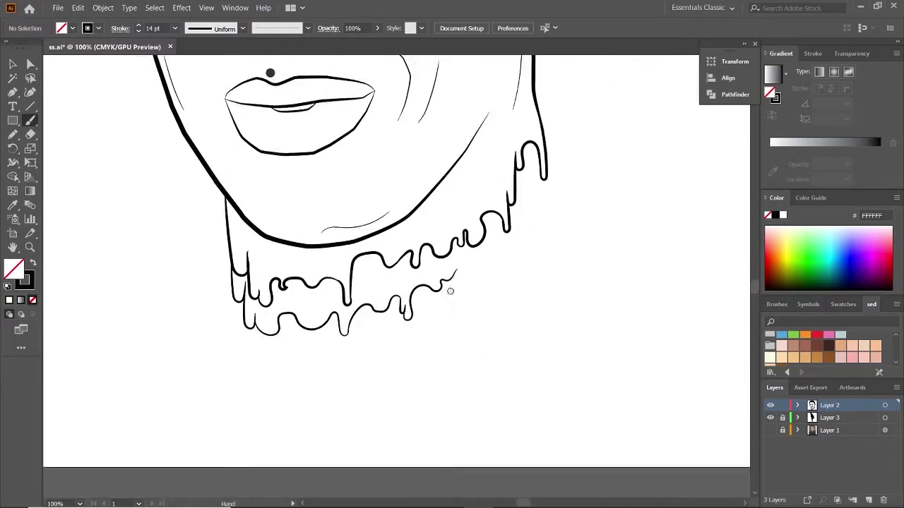
scroll(485, 165, up, 2)
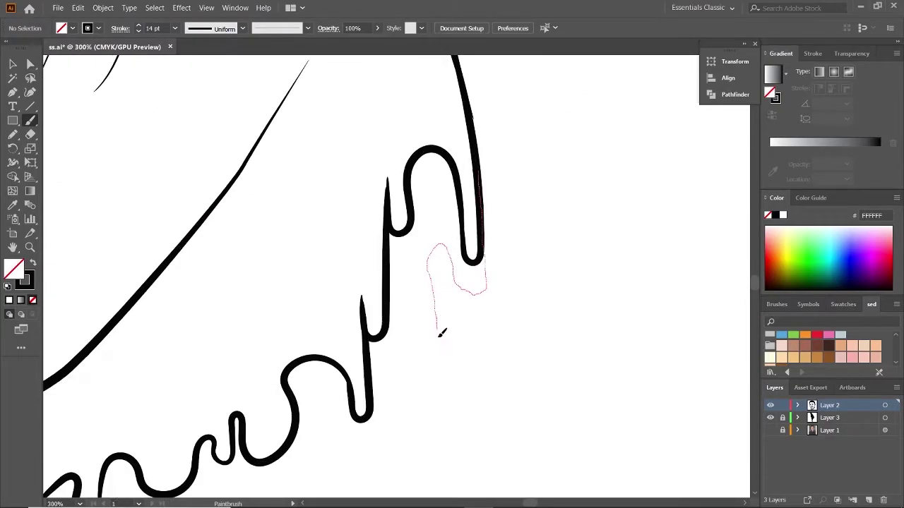
drag(441, 333, 441, 332)
scroll(442, 317, down, 2)
drag(437, 288, 466, 260)
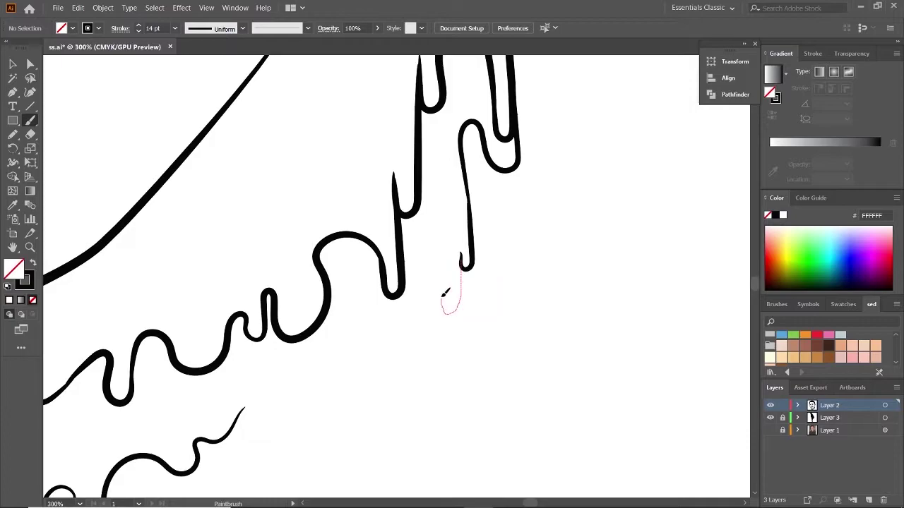
drag(445, 292, 473, 234)
drag(398, 323, 348, 324)
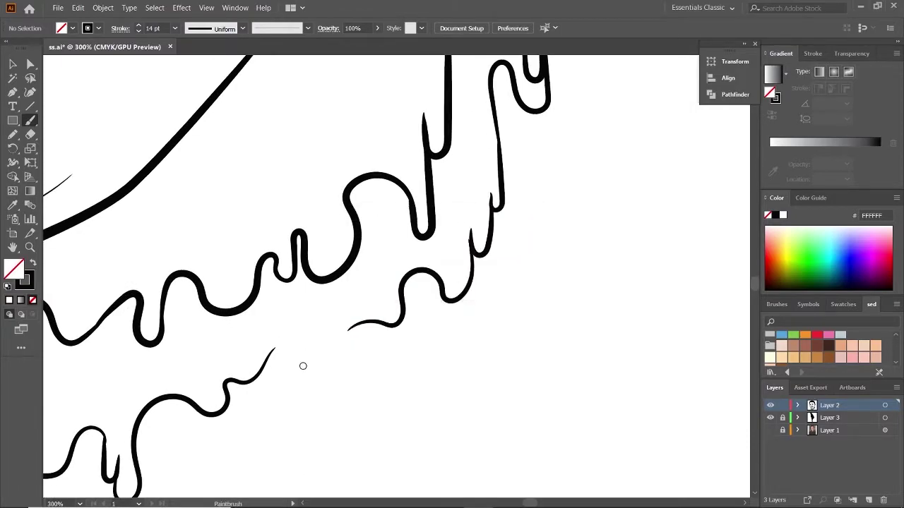
scroll(303, 366, up, 3)
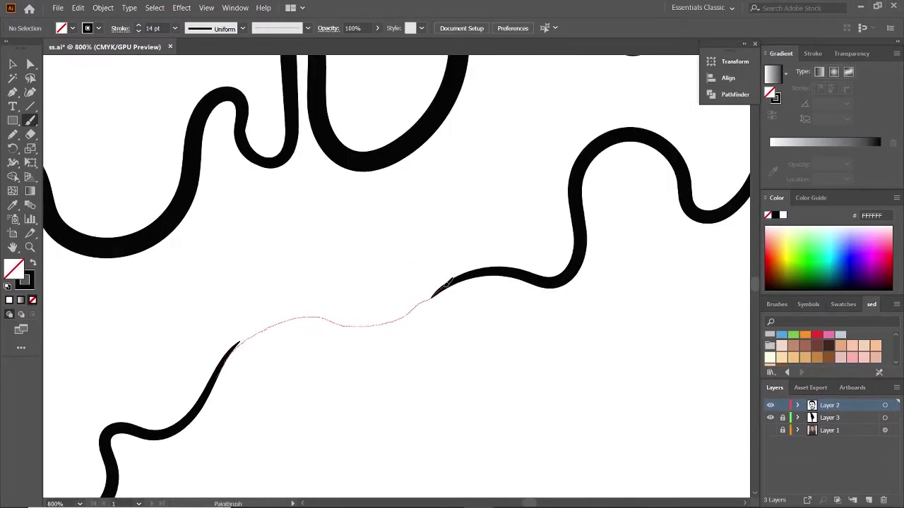
drag(446, 281, 448, 283)
scroll(459, 360, down, 5)
scroll(452, 363, down, 3)
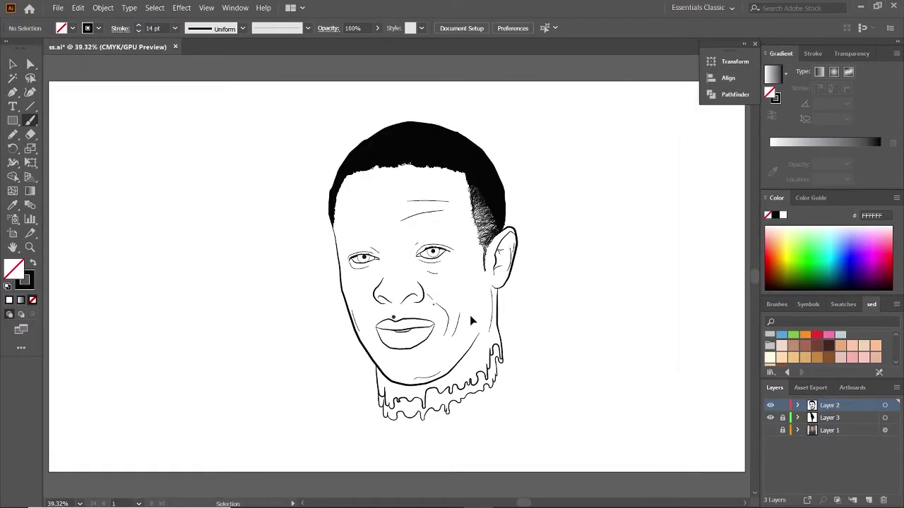
- Save the document, zoom in on the forehead and set the brush weight to 2 pt
key(ctrl+s)
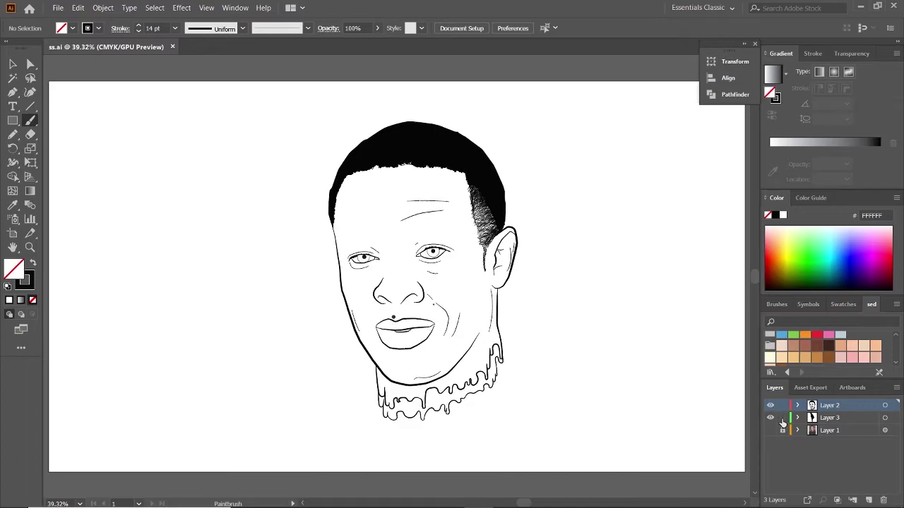
key(ctrl+1)
drag(347, 202, 359, 214)
click(175, 28)
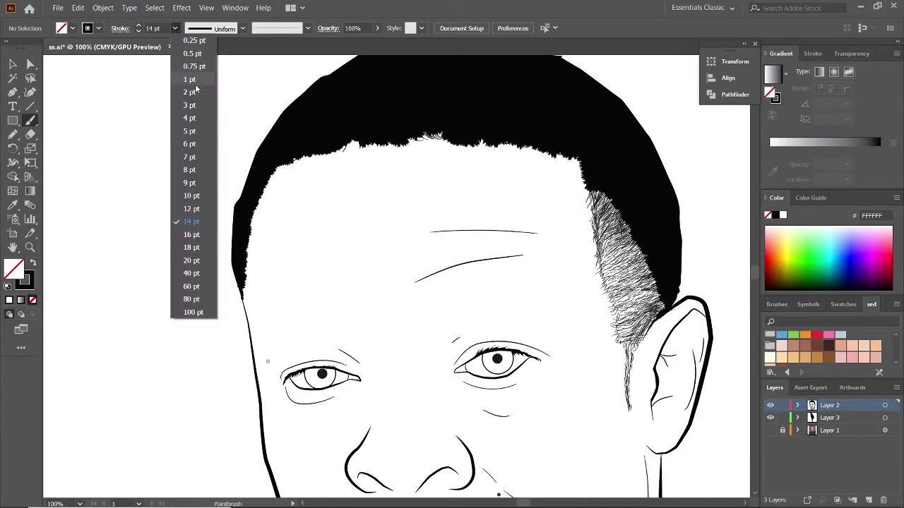
click(191, 89)
- Fit the artboard in view and make the Layer 1 reference photo visible again
scroll(625, 373, up, 3)
scroll(565, 381, up, 2)
scroll(503, 406, up, 2)
scroll(500, 404, down, 1)
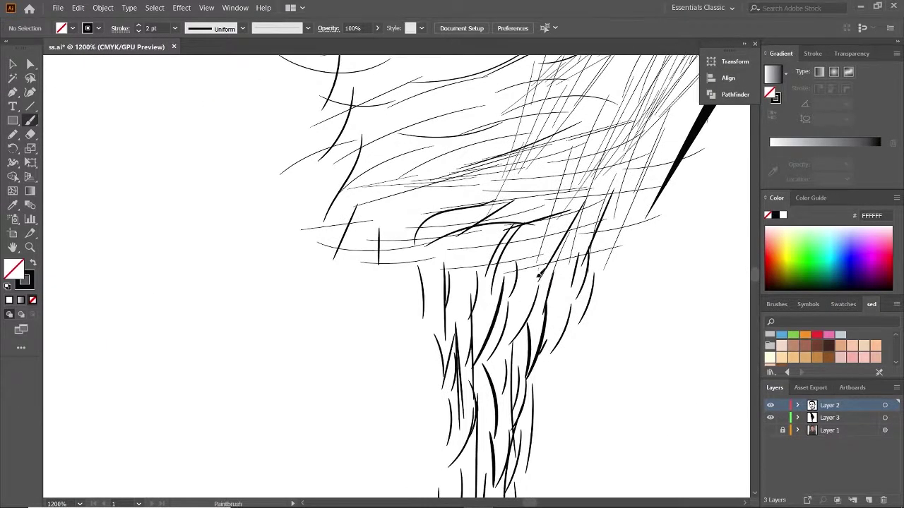
scroll(551, 311, down, 1)
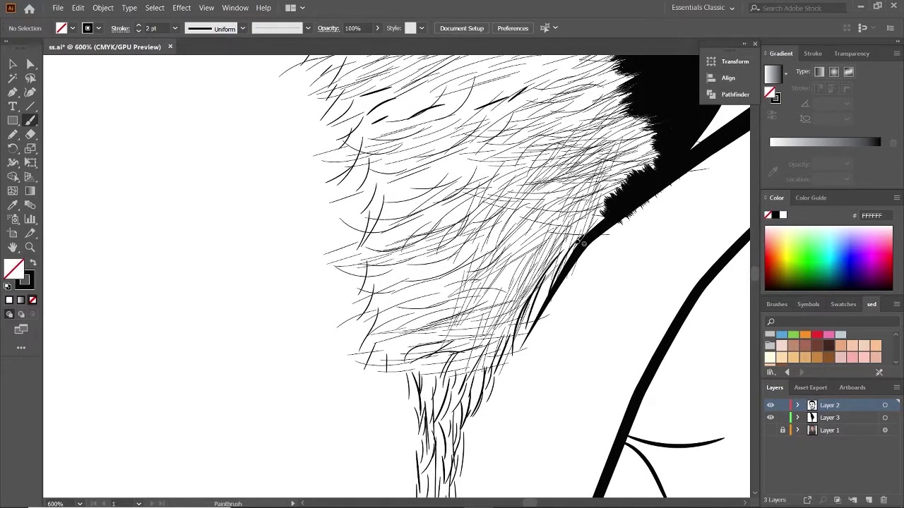
drag(616, 208, 580, 262)
key(ctrl+0)
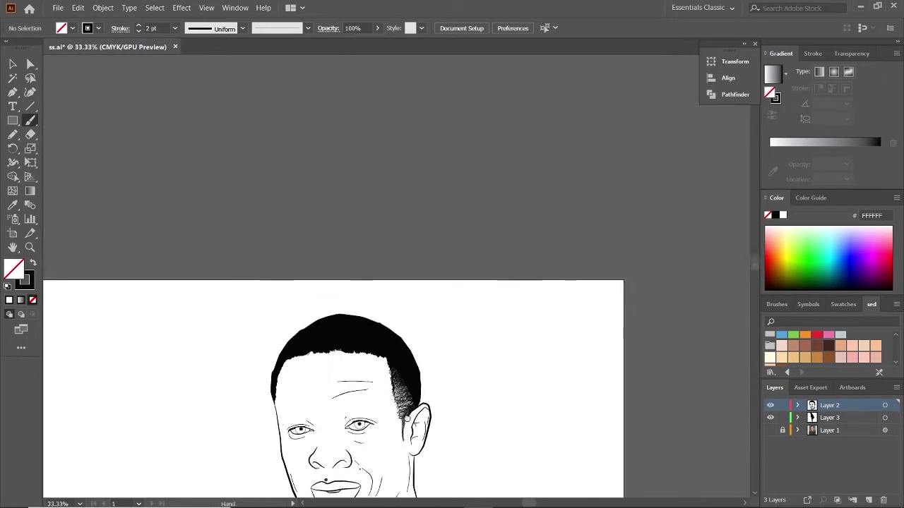
click(771, 430)
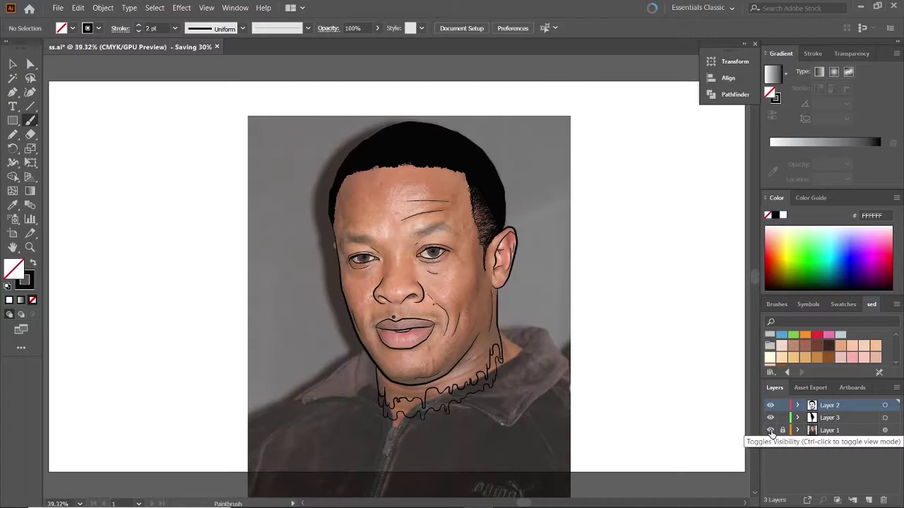
scroll(385, 230, up, 6)
scroll(381, 228, up, 2)
- Paint bold 5 pt hair strokes into the eyebrow
click(174, 28)
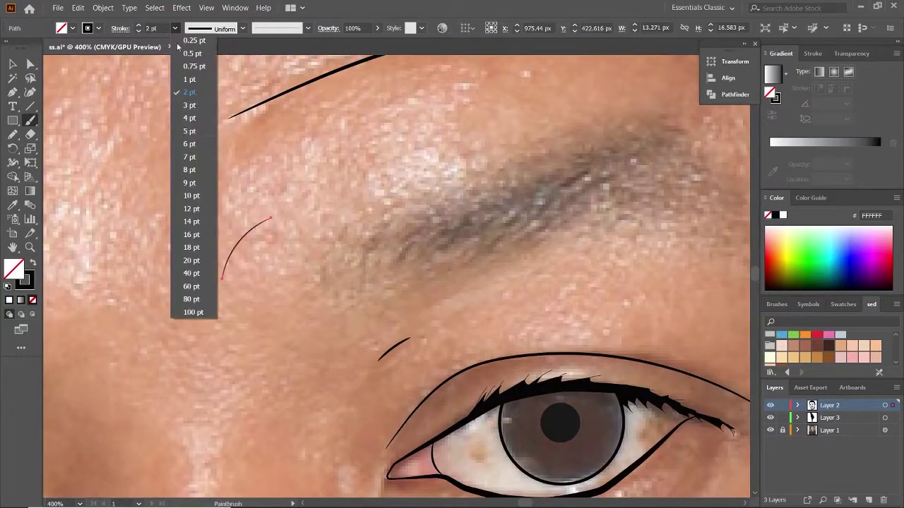
click(185, 122)
scroll(309, 316, up, 2)
drag(304, 331, 448, 259)
drag(536, 230, 467, 268)
drag(399, 305, 310, 359)
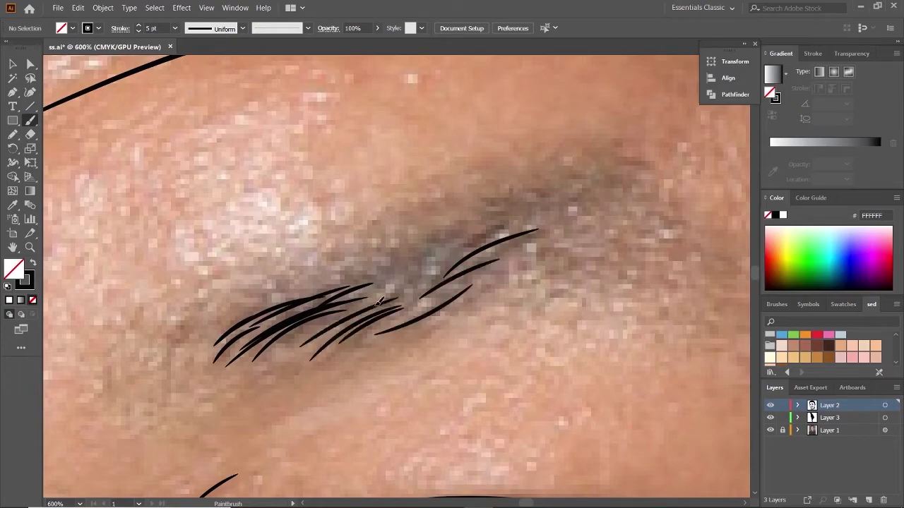
mouse_move(367, 302)
mouse_down()
mouse_move(480, 240)
mouse_move(479, 221)
mouse_up()
mouse_move(445, 240)
mouse_down()
mouse_move(362, 264)
mouse_move(477, 216)
mouse_up()
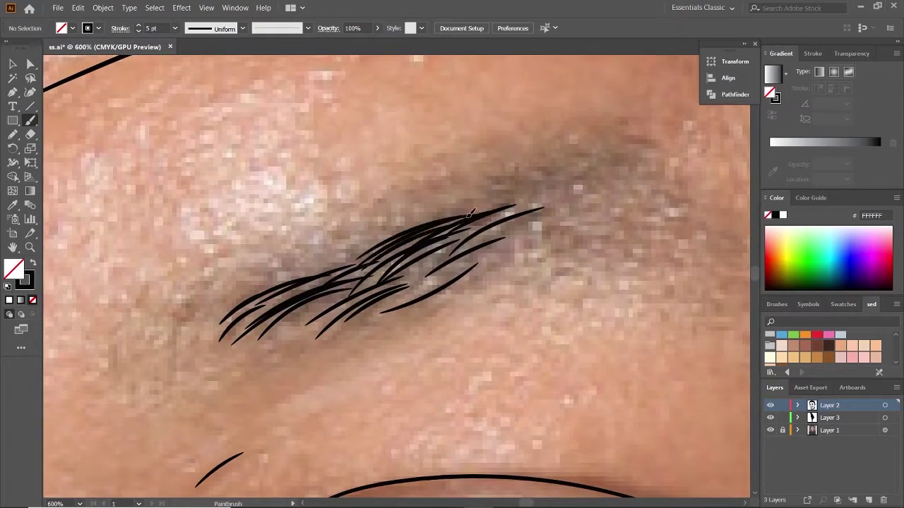
scroll(477, 216, down, 2)
- Paint thinner 2 pt curved hair strokes across the first eyebrow
click(174, 28)
click(185, 90)
scroll(328, 223, up, 2)
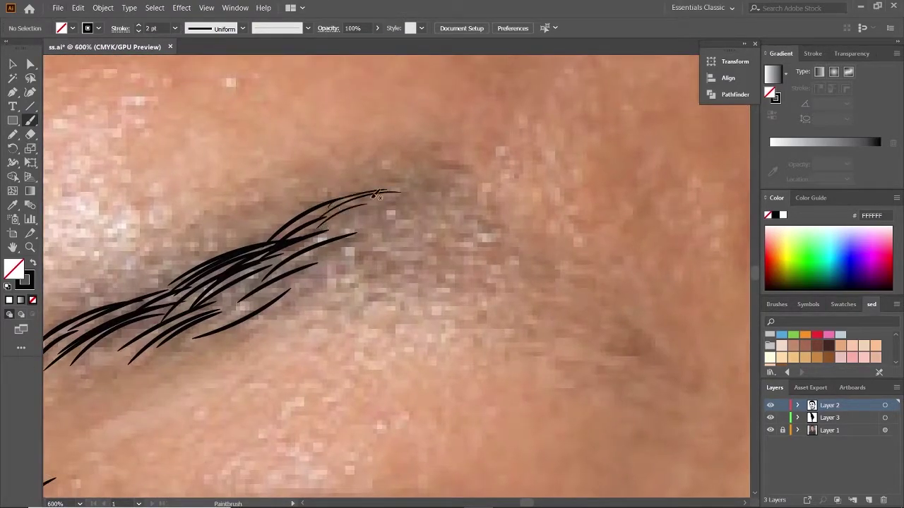
scroll(519, 244, down, 3)
scroll(519, 243, up, 4)
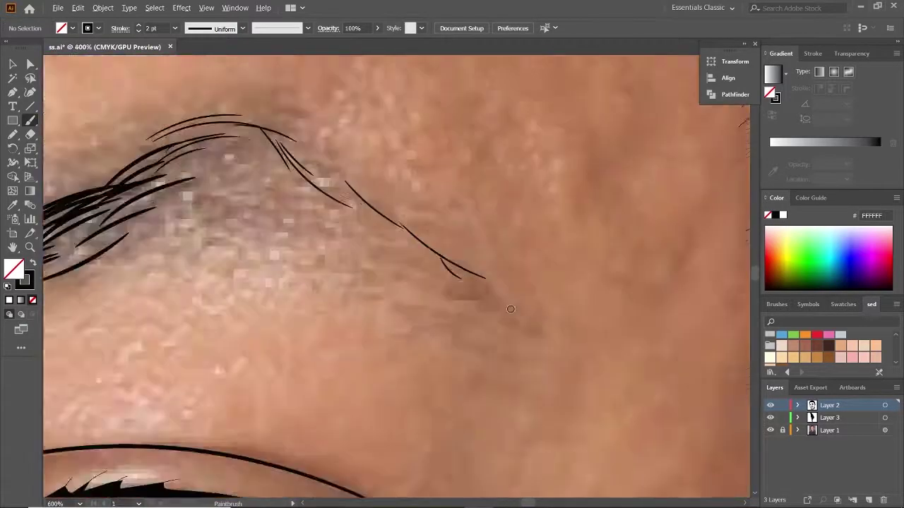
mouse_move(483, 285)
mouse_down()
mouse_move(444, 243)
mouse_move(477, 311)
mouse_up()
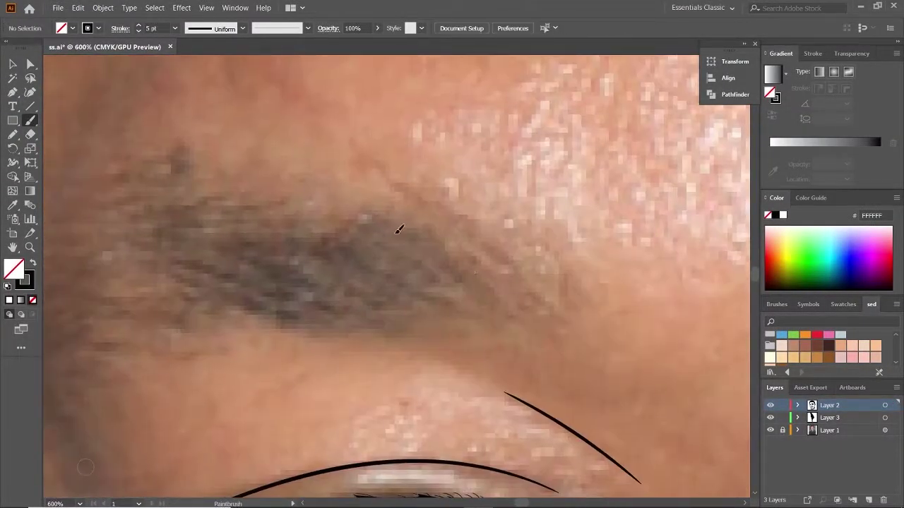
drag(376, 226, 477, 290)
drag(320, 244, 428, 289)
drag(212, 278, 319, 316)
drag(185, 285, 302, 330)
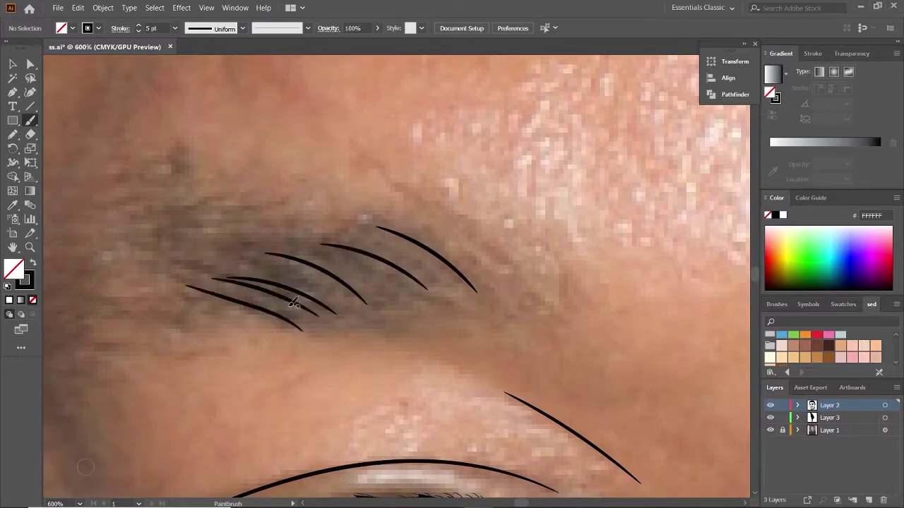
drag(265, 253, 387, 287)
mouse_move(164, 262)
mouse_down()
mouse_move(265, 274)
mouse_move(359, 312)
mouse_up()
- Add more 2 pt hair strokes to fill out the first eyebrow
drag(299, 306, 401, 310)
drag(339, 233, 455, 280)
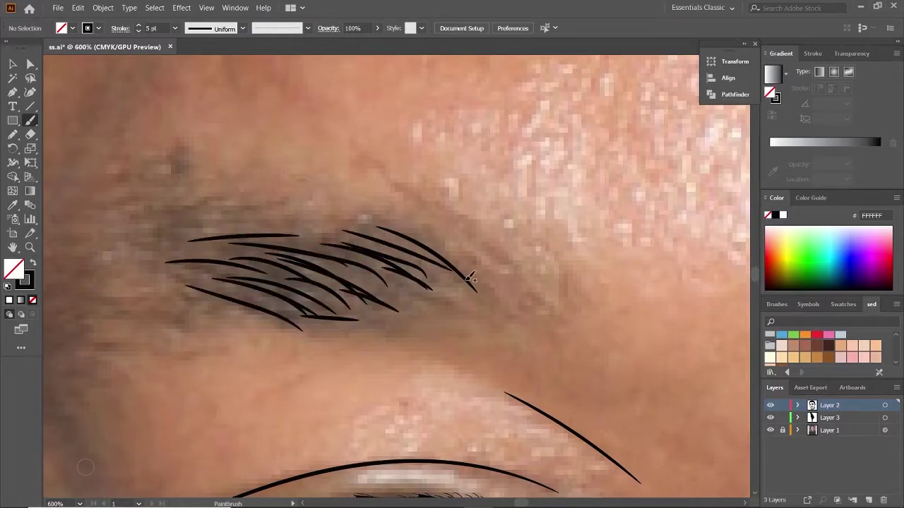
drag(418, 242, 470, 277)
drag(297, 254, 423, 304)
mouse_move(298, 282)
mouse_down()
mouse_move(465, 290)
mouse_move(310, 322)
mouse_up()
- Paint 2 pt hair strokes along the other eyebrow
drag(462, 301, 357, 312)
drag(495, 305, 385, 276)
drag(573, 296, 484, 284)
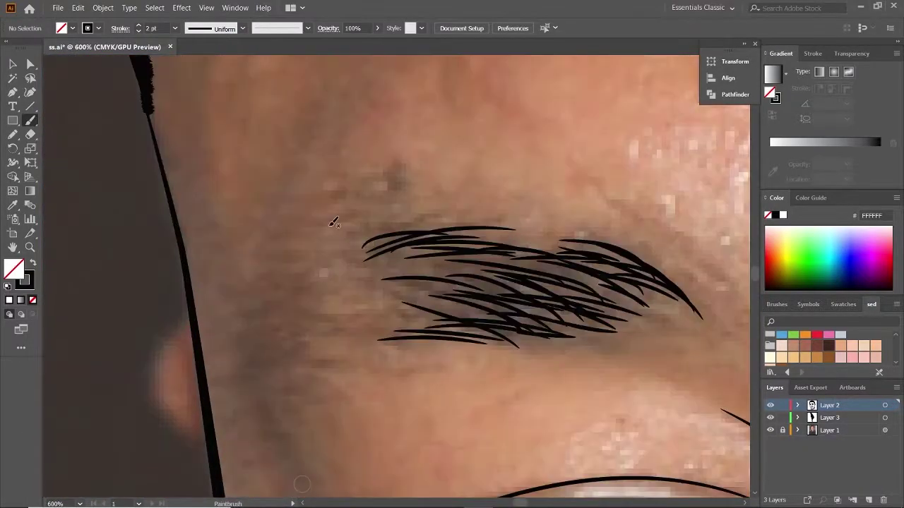
drag(498, 226, 367, 196)
- Add fine 1 pt hairs at the brow's inner end and lower edge
click(175, 29)
click(189, 69)
key(ctrl+plus)
drag(430, 224, 319, 223)
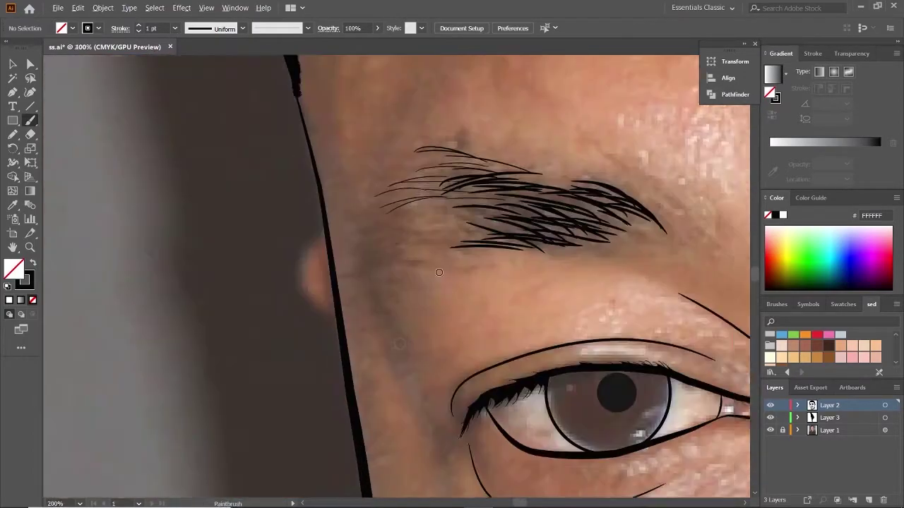
drag(522, 256, 390, 244)
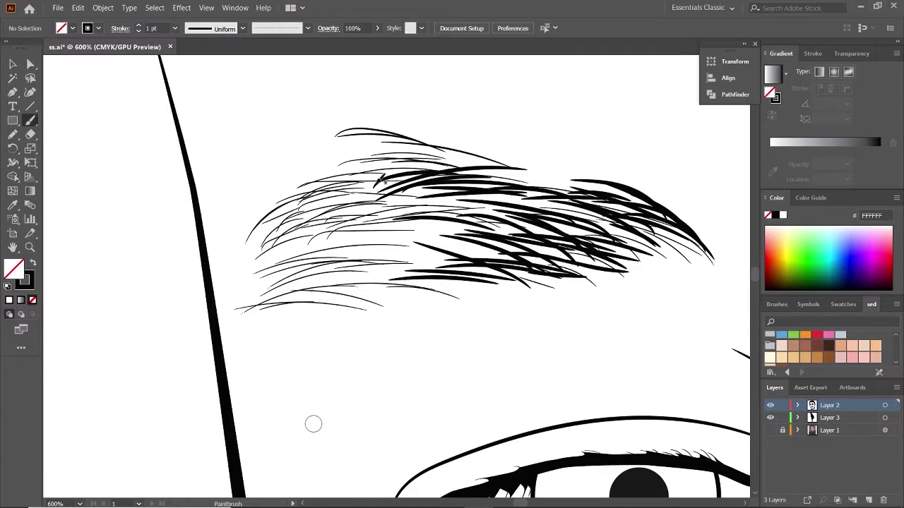
click(770, 430)
scroll(212, 293, up, 2)
drag(402, 214, 303, 242)
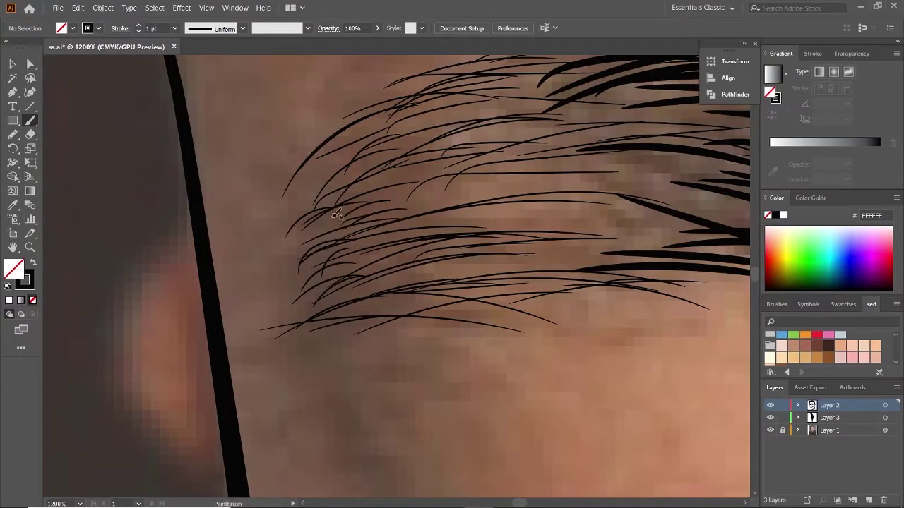
drag(363, 175, 279, 200)
scroll(356, 213, down, 2)
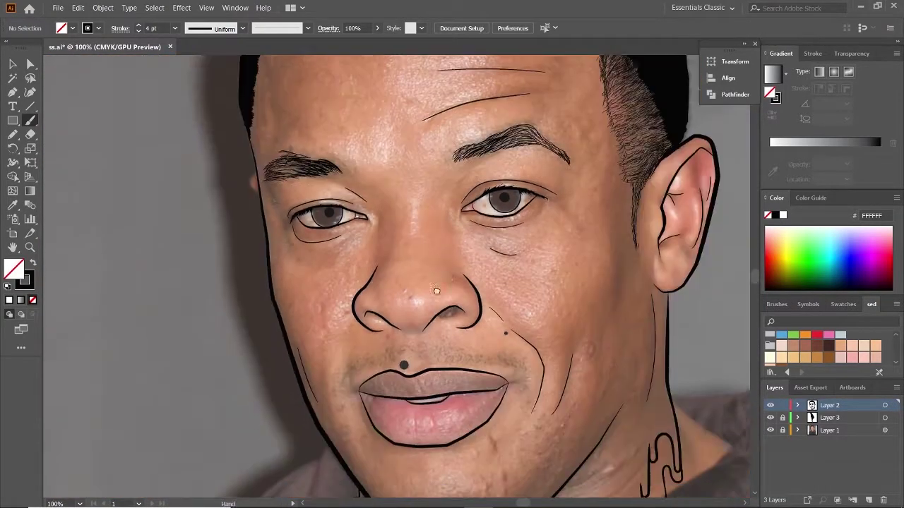
- Zoom in on the upper lip and paint short 1 pt stubble strokes above it
scroll(439, 331, up, 3)
scroll(442, 372, up, 3)
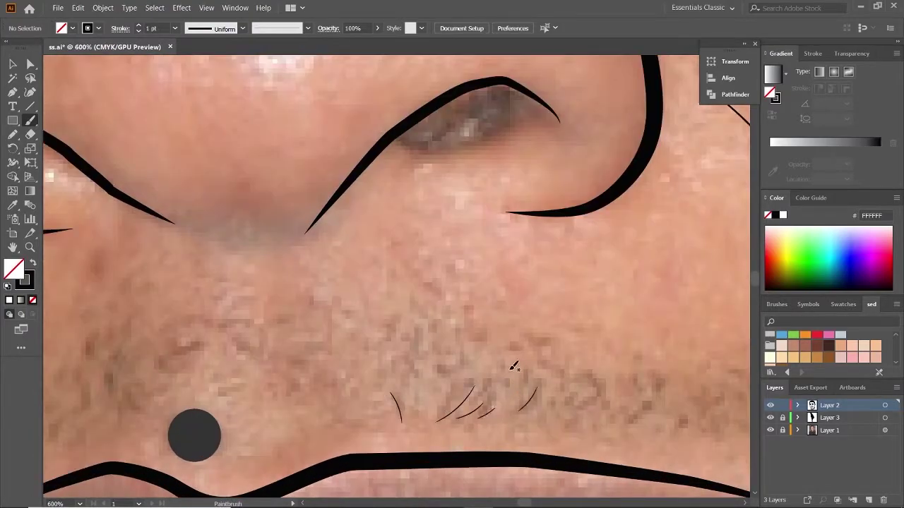
mouse_move(602, 401)
mouse_down()
mouse_move(468, 376)
mouse_move(441, 403)
mouse_up()
drag(552, 397, 449, 305)
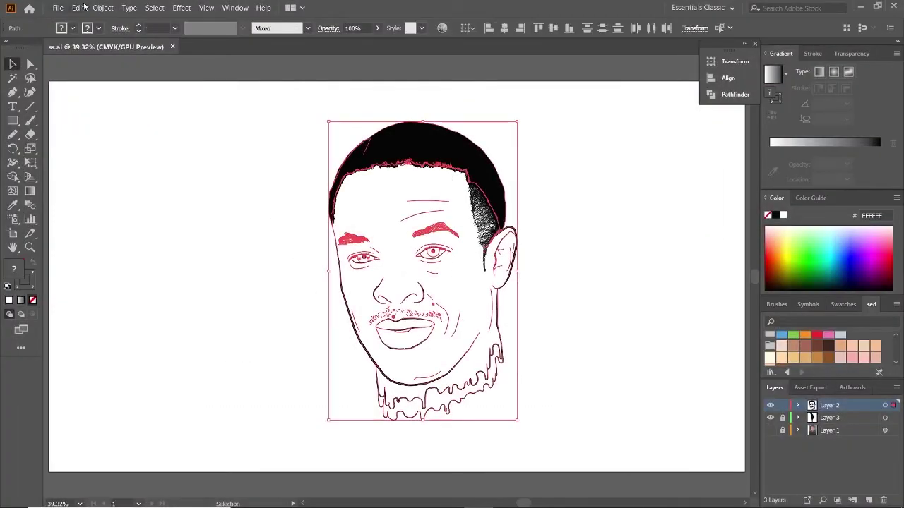
- Expand the brush strokes' appearance, then expand the artwork into filled shapes
click(99, 8)
click(161, 139)
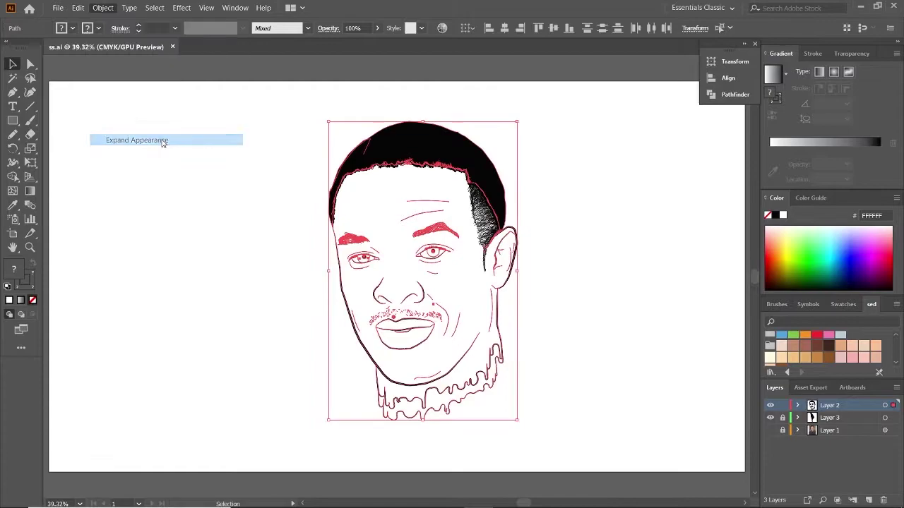
click(102, 8)
click(145, 130)
click(419, 320)
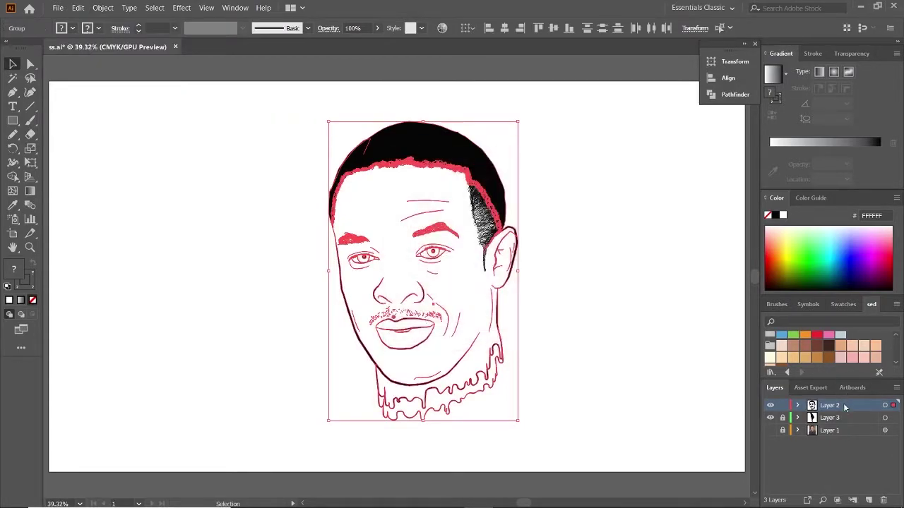
- Lock the backup line-art layer copy, then select all the line art and expand it again
click(782, 406)
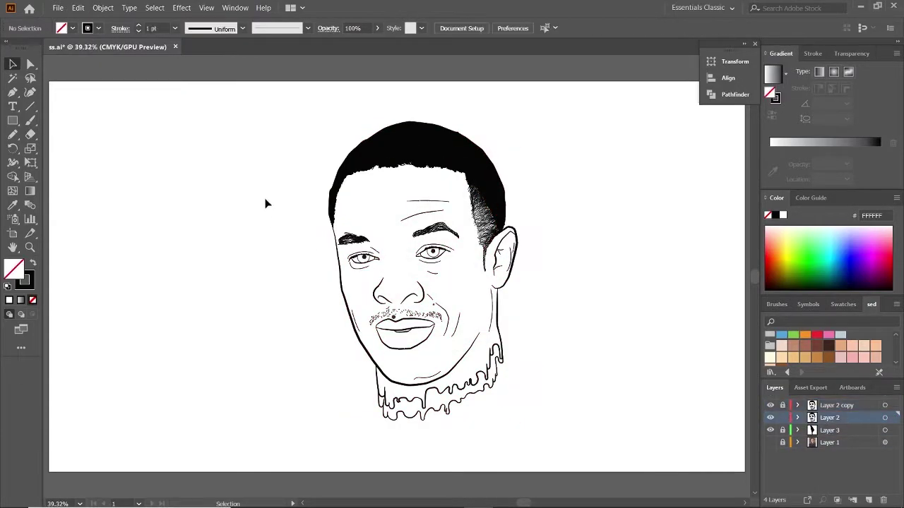
drag(228, 112, 626, 461)
click(103, 8)
click(146, 131)
key(Return)
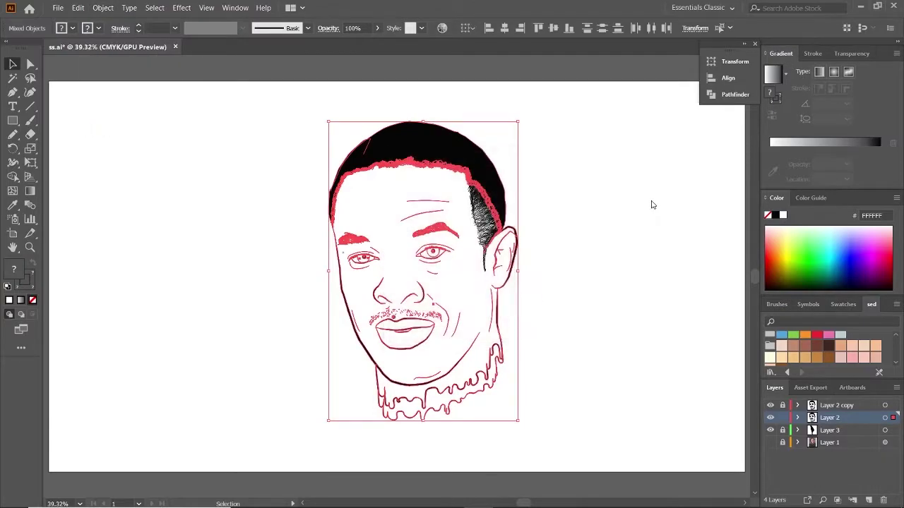
click(653, 204)
click(771, 442)
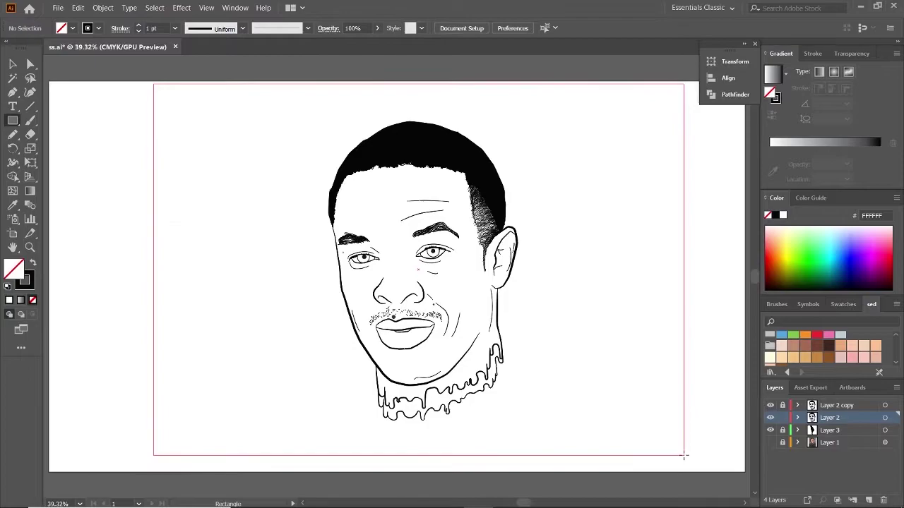
- Draw an artboard-sized rectangle filled brown A66954 and send it to the back
drag(261, 146, 683, 455)
click(796, 346)
click(801, 347)
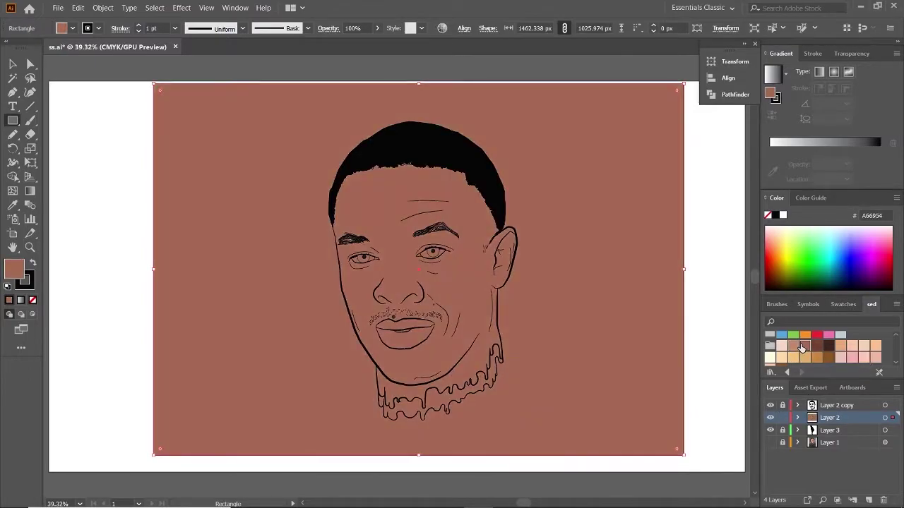
click(804, 346)
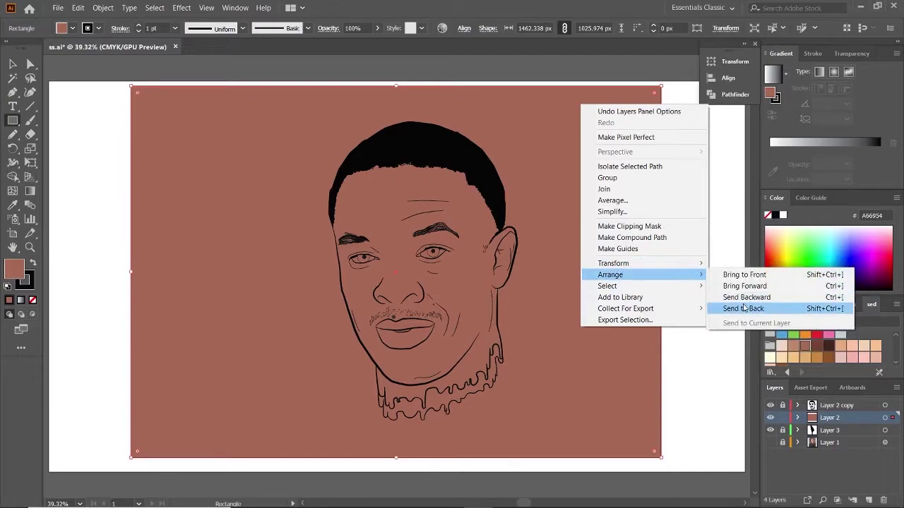
click(735, 308)
- Select all the artwork and apply Pathfinder Divide
key(v)
key(ctrl+a)
right_click(594, 271)
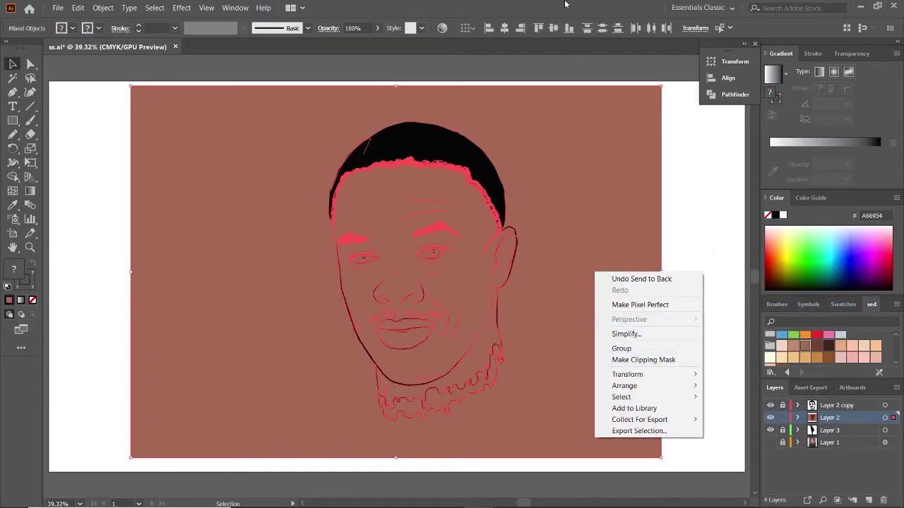
key(Escape)
right_click(556, 266)
click(200, 130)
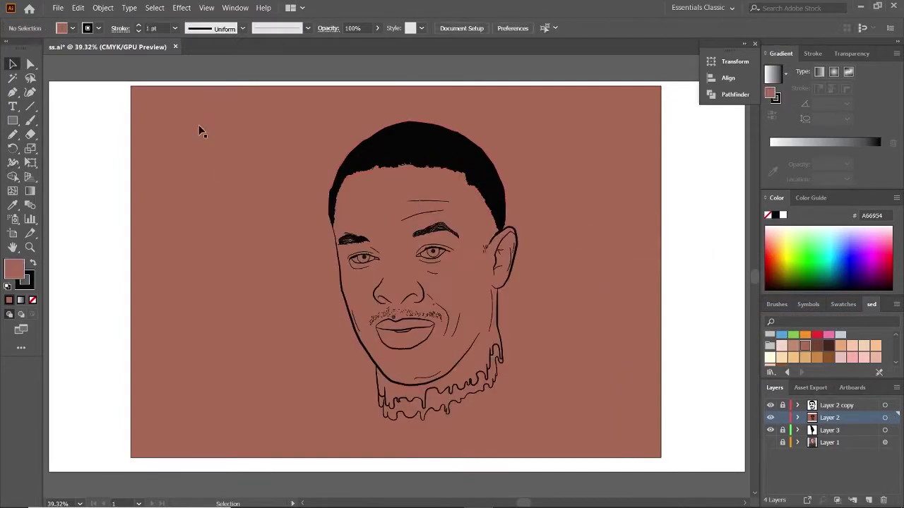
click(735, 93)
key(ctrl+a)
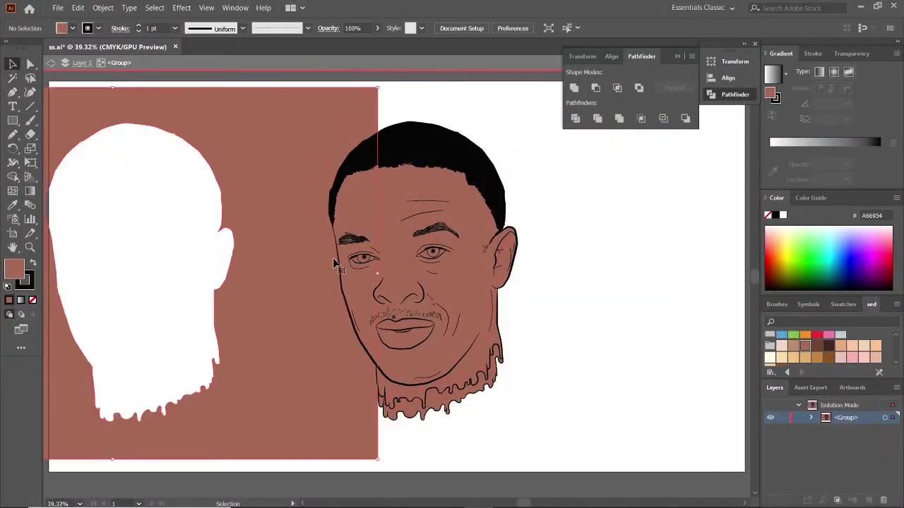
- Delete the leftover cutout rectangle and fill the chin drip shape dark brown 402721
key(Delete)
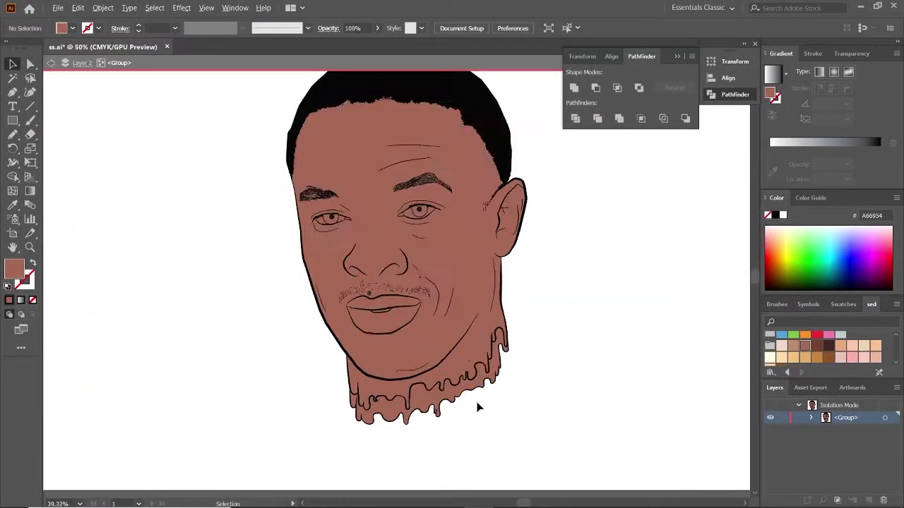
scroll(478, 407, up, 5)
click(436, 356)
click(823, 348)
click(578, 393)
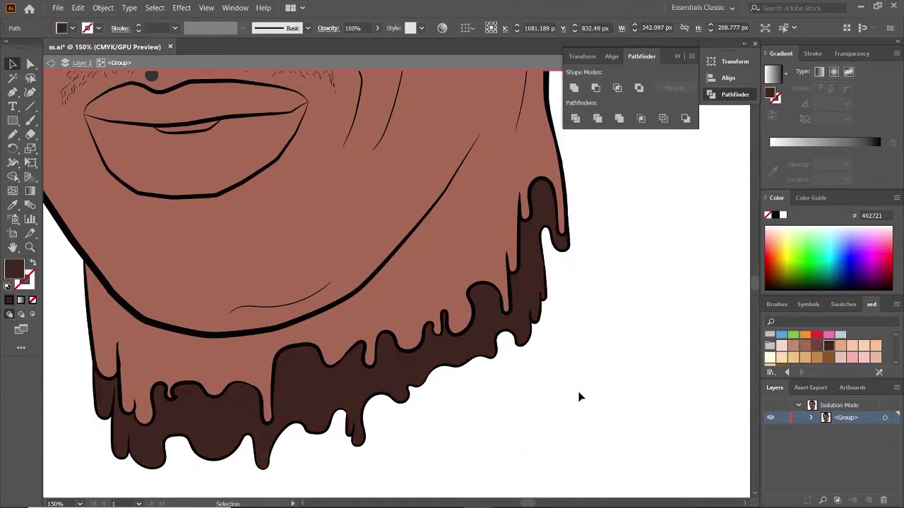
scroll(579, 395, down, 3)
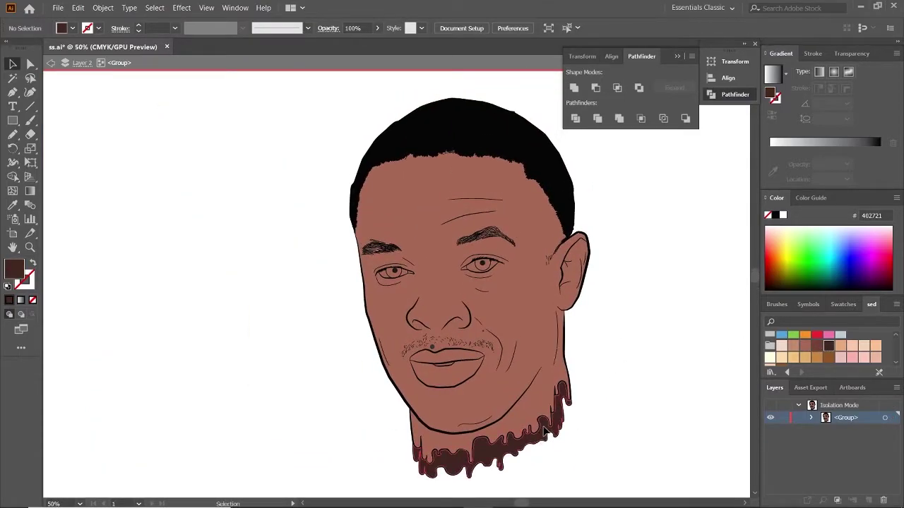
- Darken the neck drips to #351A13 using Recolor Artwork
click(544, 432)
click(442, 28)
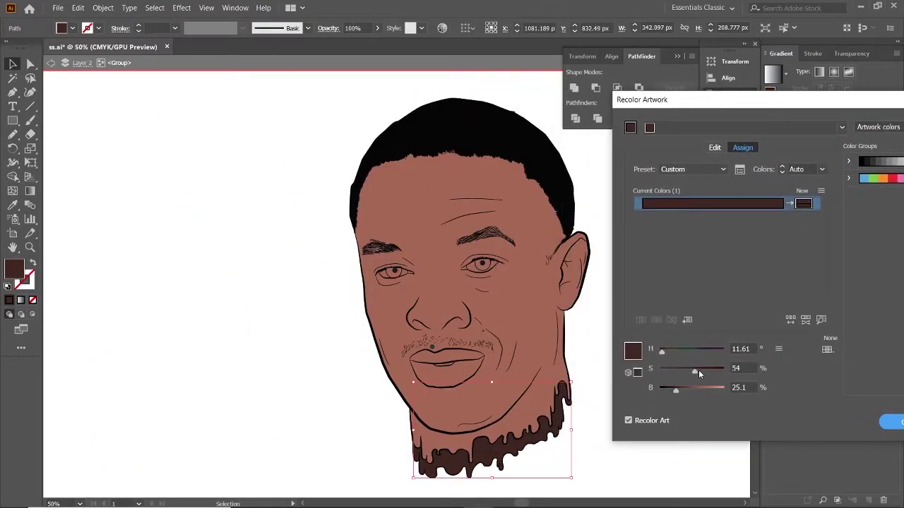
key(Return)
click(677, 344)
scroll(615, 309, up, 1)
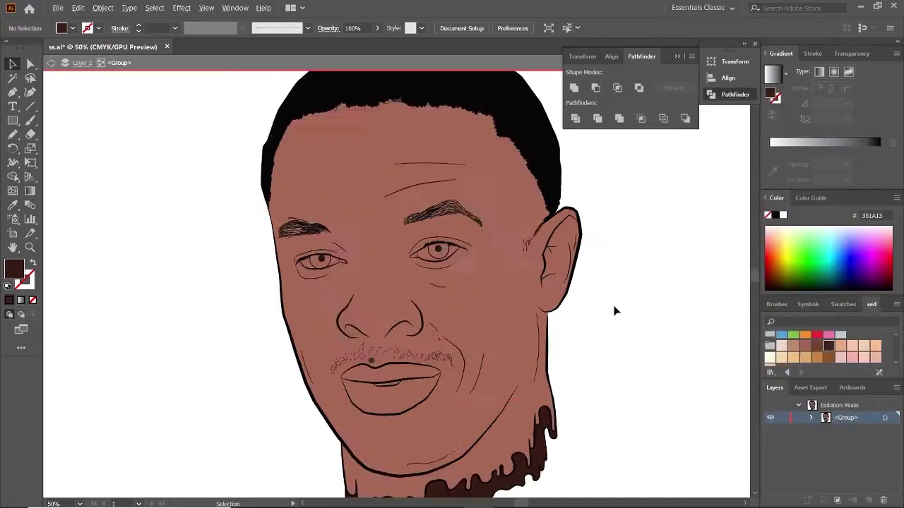
scroll(717, 280, up, 2)
- Select both inner eye-corner shapes
click(317, 220)
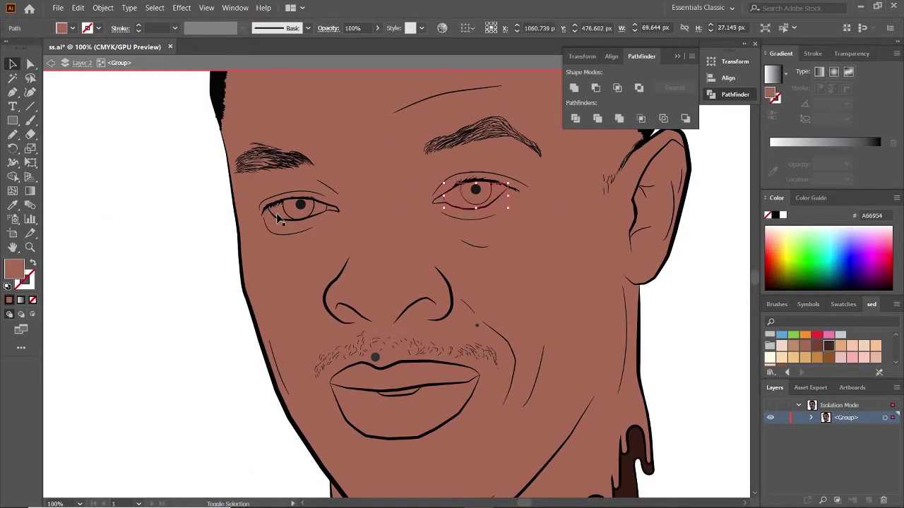
scroll(298, 247, up, 5)
scroll(600, 372, down, 8)
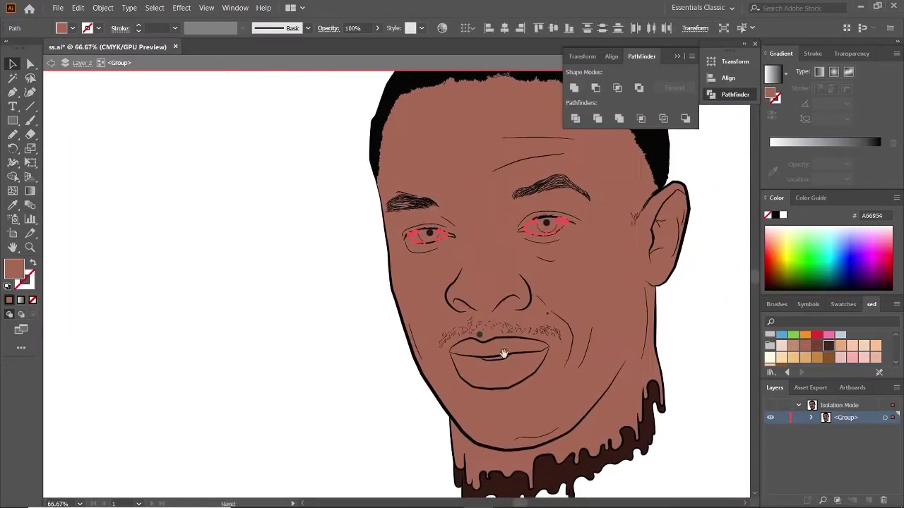
scroll(504, 363, up, 5)
scroll(474, 262, down, 3)
scroll(799, 351, up, 3)
scroll(800, 351, down, 3)
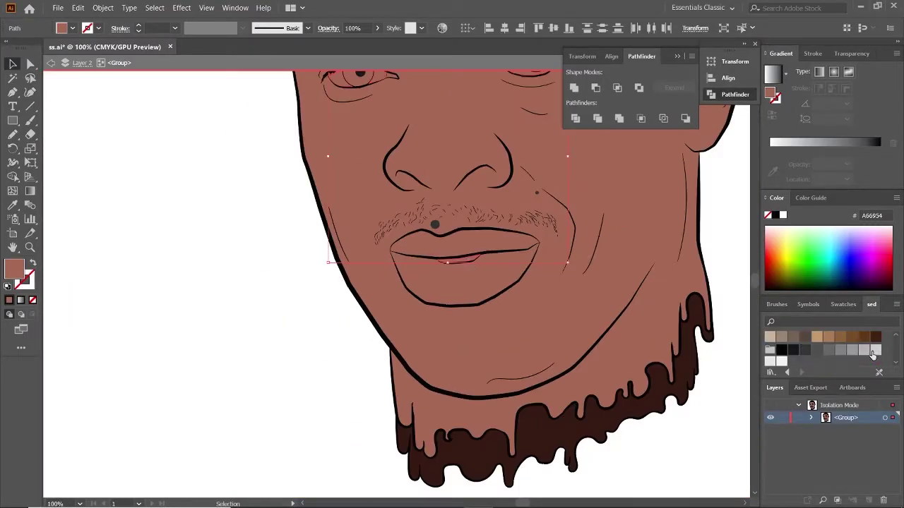
scroll(282, 346, down, 1)
scroll(374, 231, up, 1)
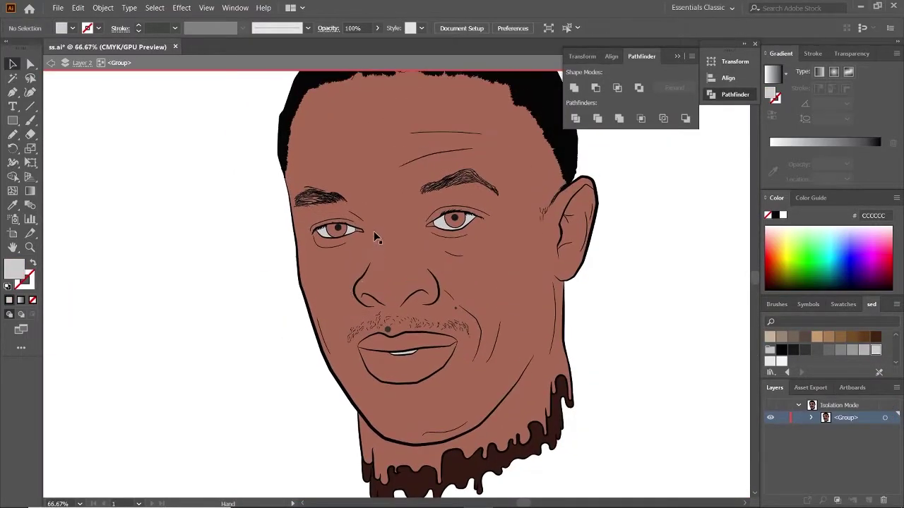
scroll(373, 230, up, 3)
click(344, 235)
shift+click(559, 227)
- Fill the eye corners light pink, then make the pink more saturated and darker with Recolor Artwork
scroll(829, 362, down, 1)
scroll(828, 360, down, 2)
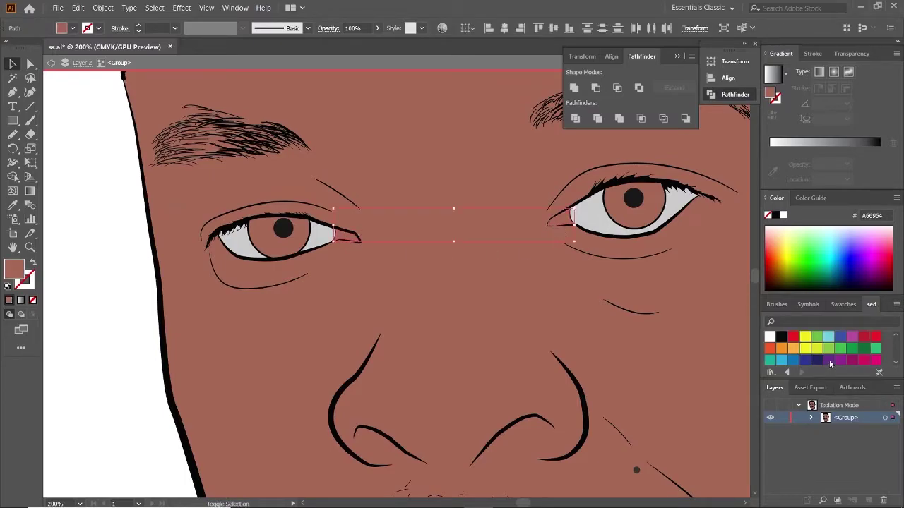
scroll(828, 360, down, 2)
click(853, 346)
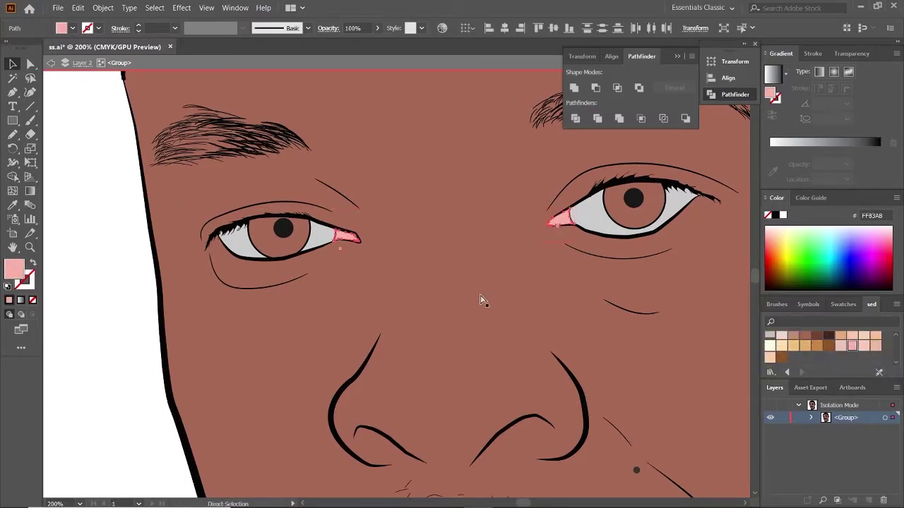
click(442, 28)
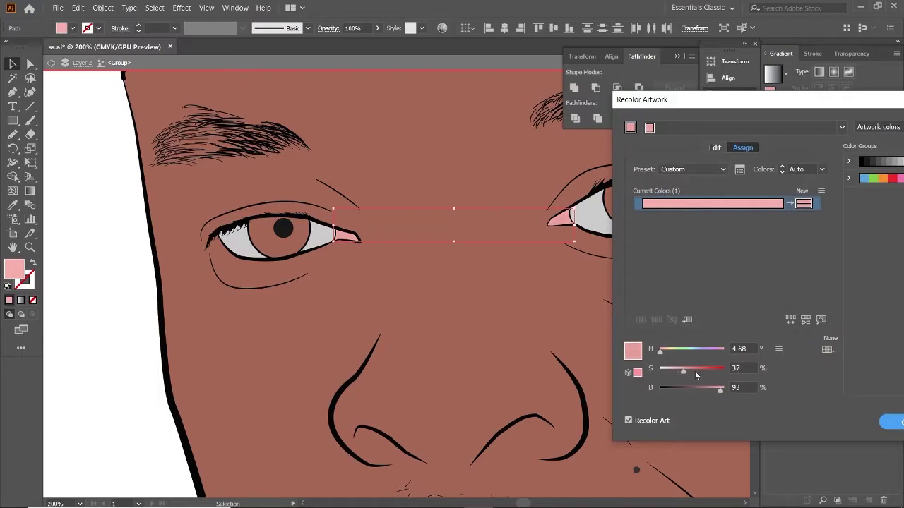
drag(694, 371, 707, 391)
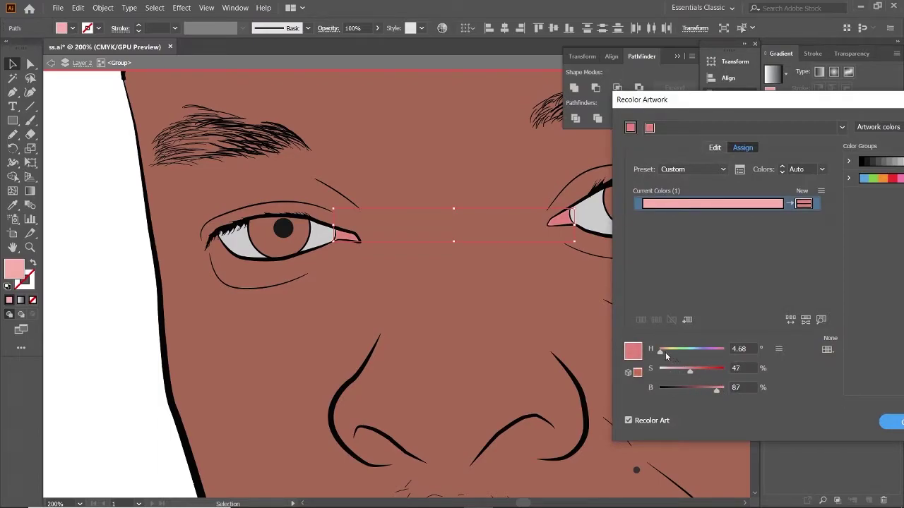
- Darken the eye corners to a dusky rose, apply it and deselect them
drag(691, 370, 697, 392)
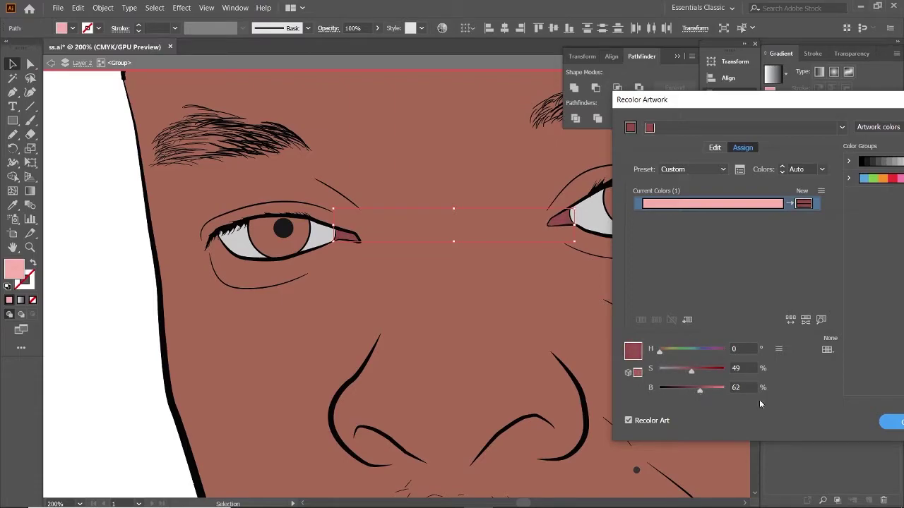
click(899, 423)
click(127, 290)
scroll(141, 286, down, 5)
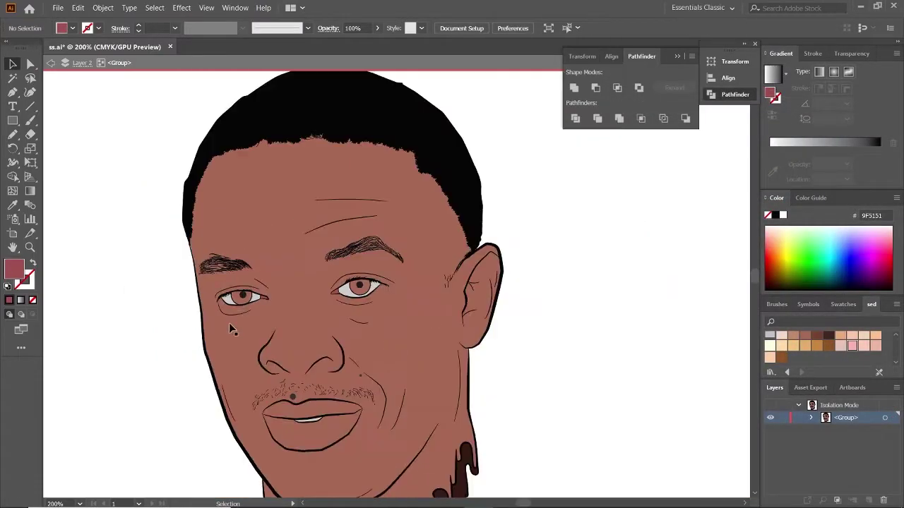
scroll(292, 410, up, 2)
scroll(291, 410, up, 2)
scroll(291, 410, up, 2)
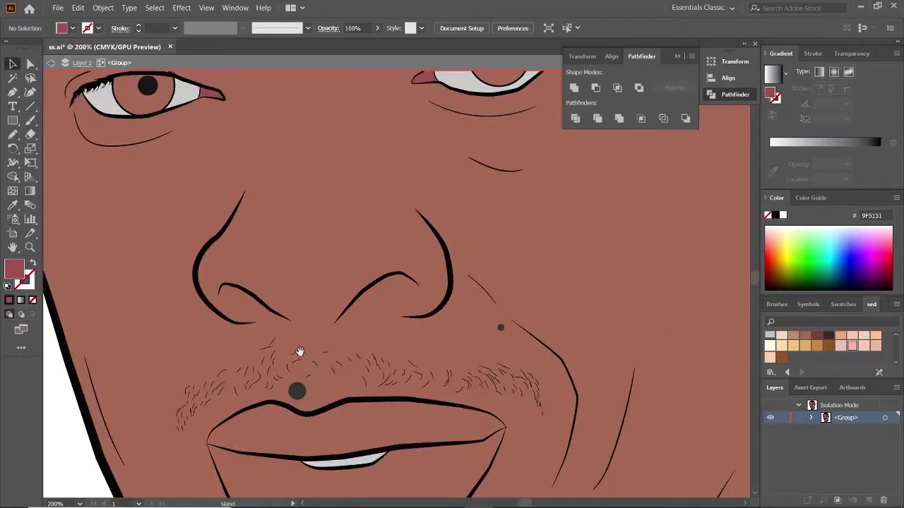
- Darken the upper lip to a deep maroon with Recolor Artwork
click(332, 382)
scroll(333, 382, down, 2)
key(i)
scroll(221, 144, up, 3)
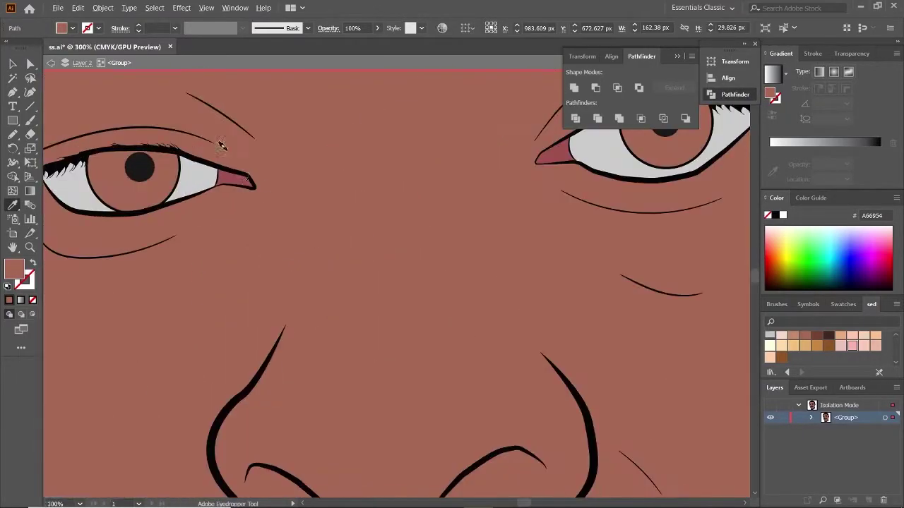
scroll(265, 291, down, 3)
scroll(333, 323, up, 2)
click(441, 29)
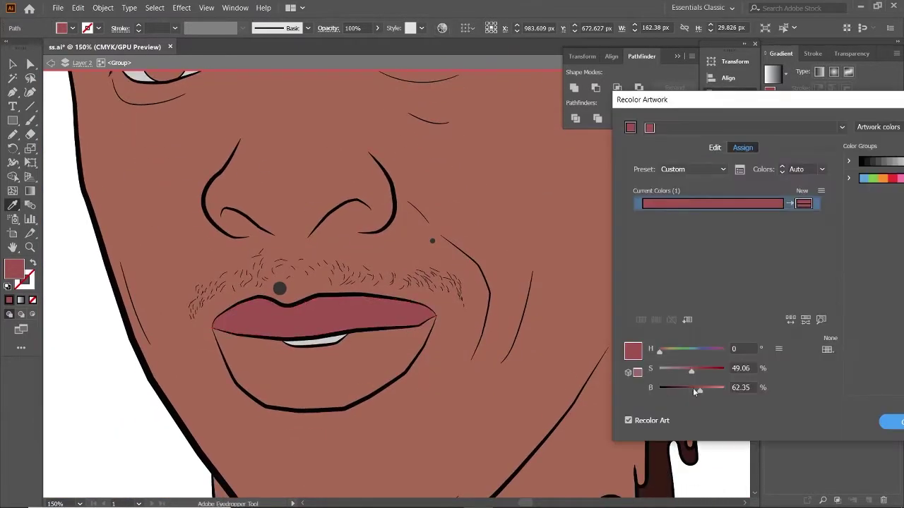
click(689, 391)
drag(692, 370, 695, 370)
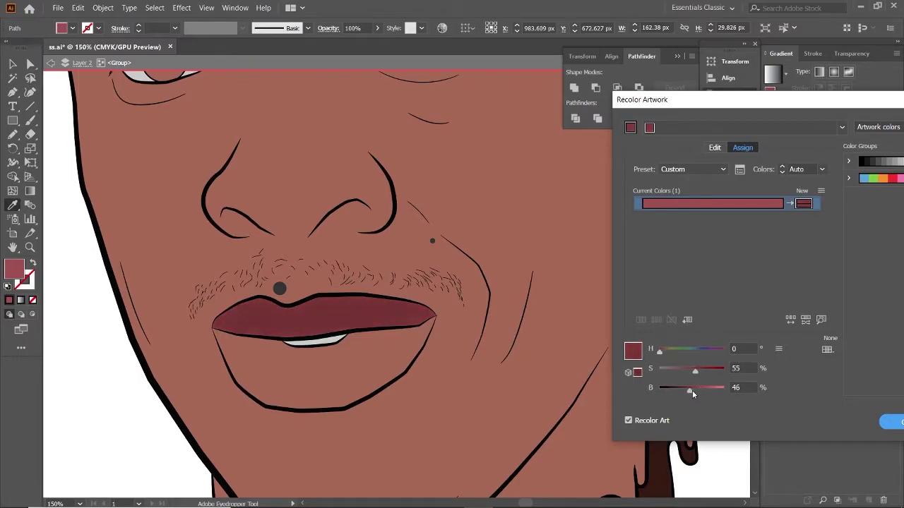
click(891, 419)
key(ctrl+shift+a)
- Give the lower lip a lighter maroon than the upper lip, then deselect
key(ctrl+z)
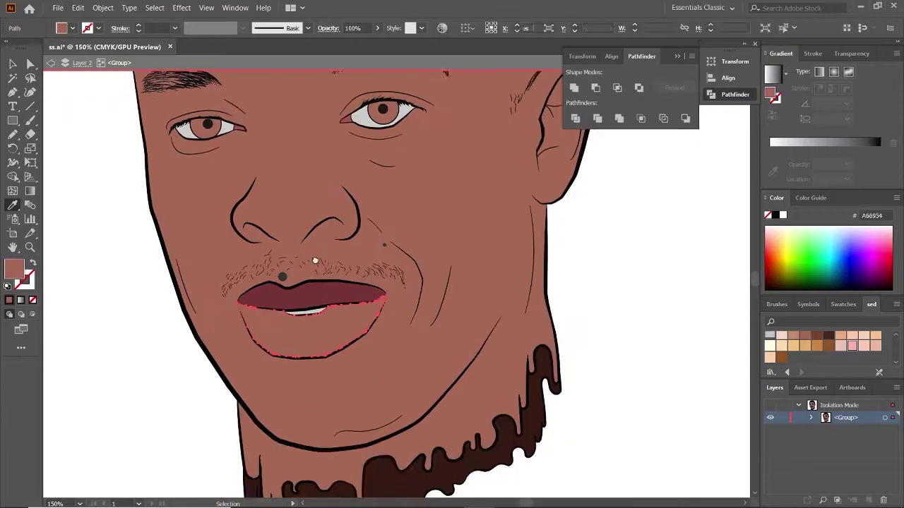
scroll(335, 372, down, 3)
scroll(423, 211, up, 4)
scroll(507, 312, down, 3)
key(ctrl+shift+a)
scroll(507, 313, down, 3)
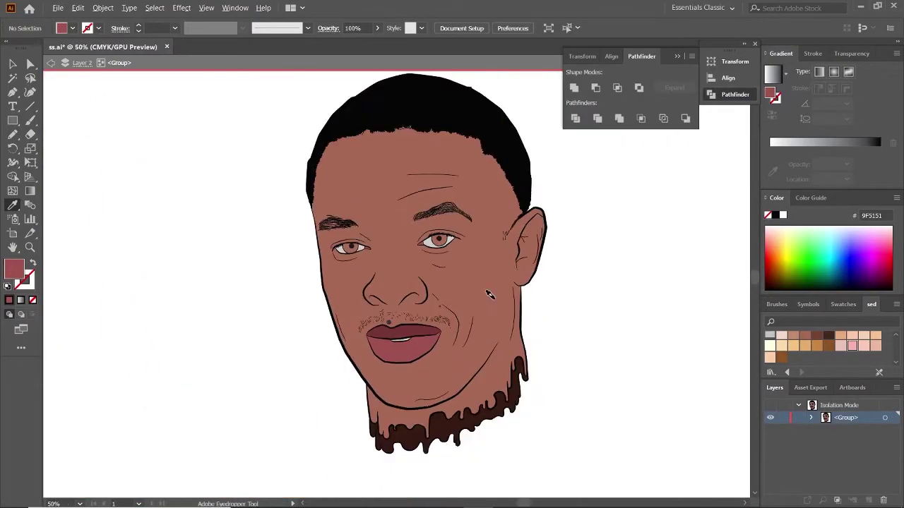
scroll(410, 369, up, 3)
click(442, 27)
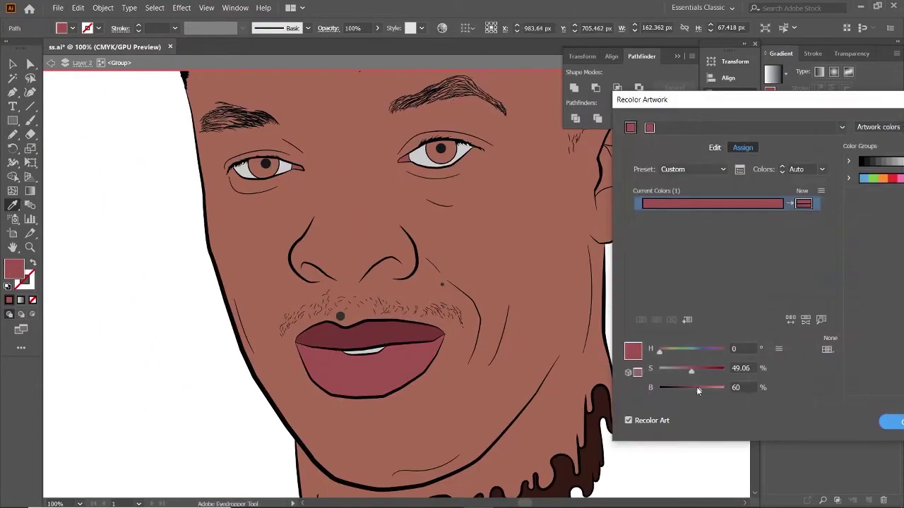
click(891, 422)
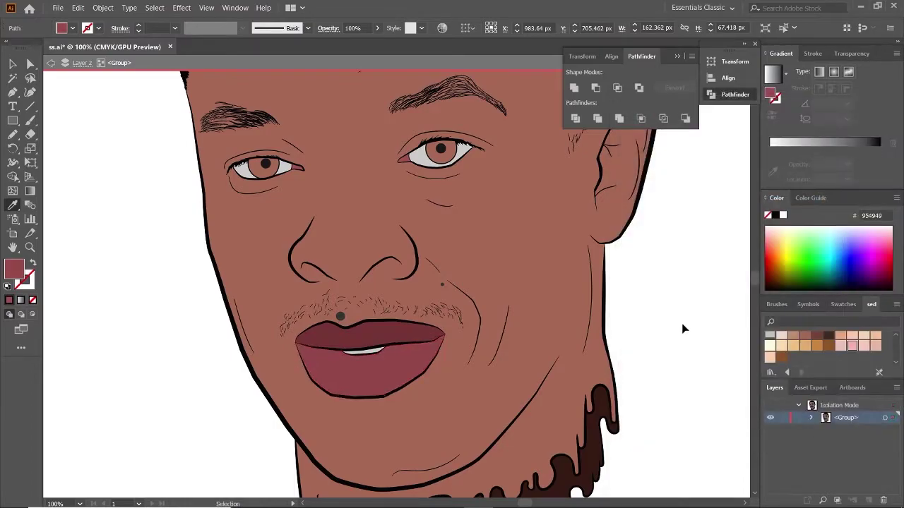
key(ctrl+shift+a)
scroll(456, 323, up, 2)
scroll(413, 281, up, 2)
scroll(413, 282, up, 3)
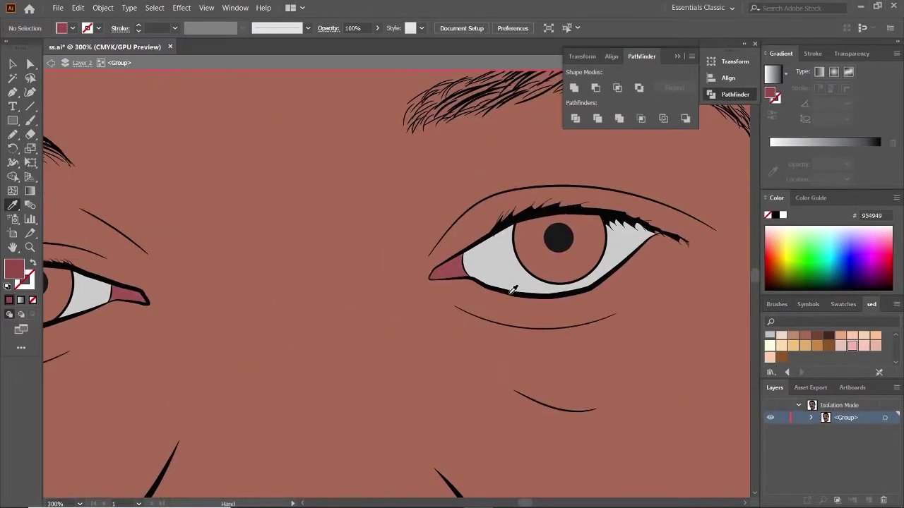
- Fill both irises with the dark brown swatch #402721
click(551, 271)
scroll(363, 325, down, 1)
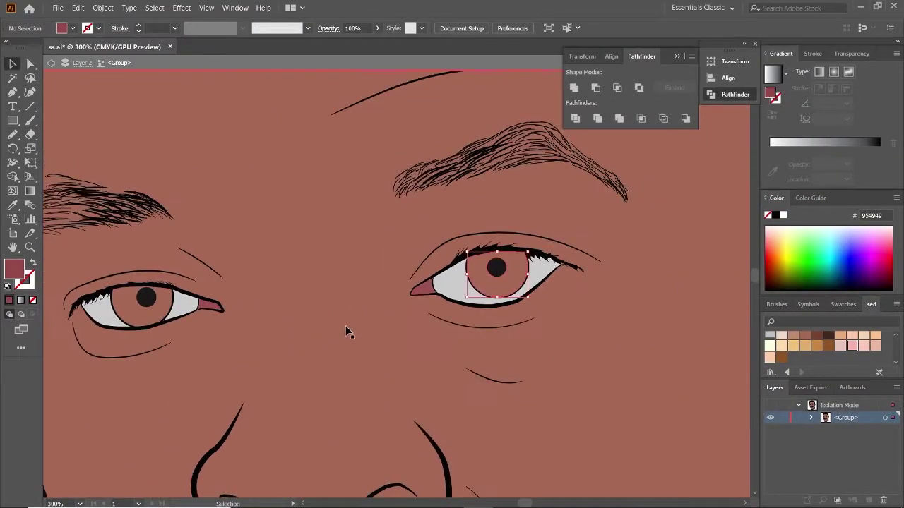
click(827, 336)
click(832, 304)
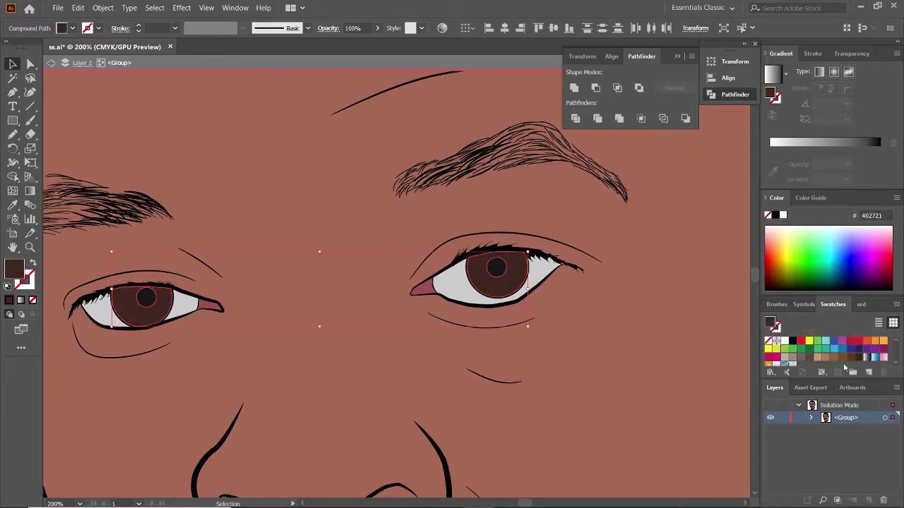
- Exit isolation mode for the face group from the canvas context menu
scroll(602, 343, down, 2)
scroll(200, 322, down, 1)
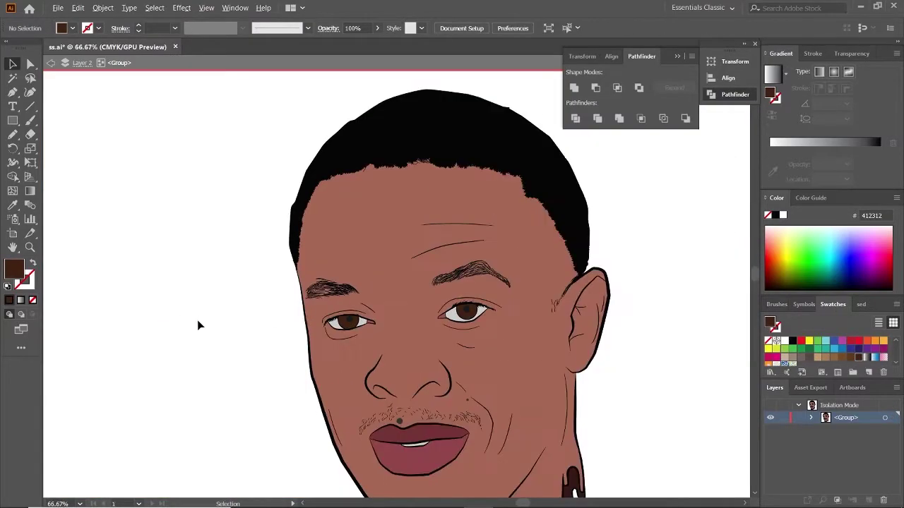
scroll(238, 343, down, 1)
scroll(238, 343, down, 1)
right_click(547, 310)
click(569, 346)
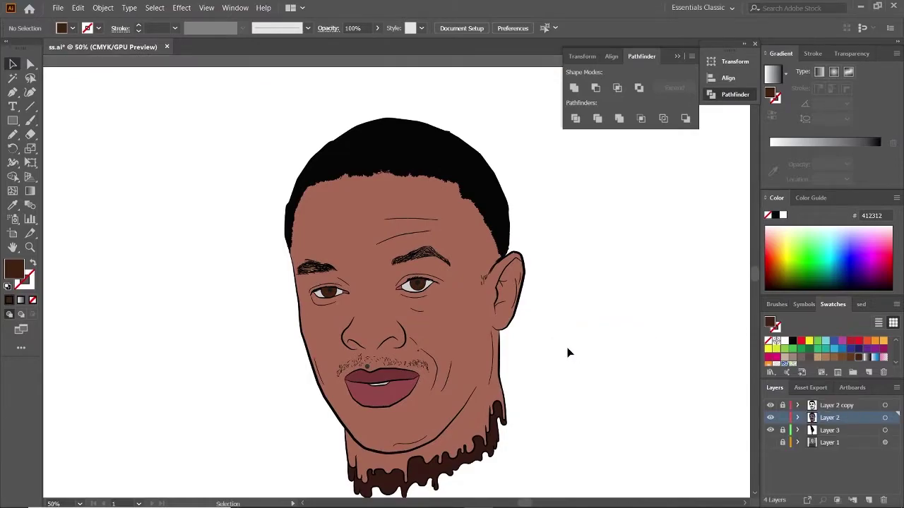
- Move Layer 3 above Layer 2 and add a new layer named nosi beneath it
drag(830, 430, 830, 412)
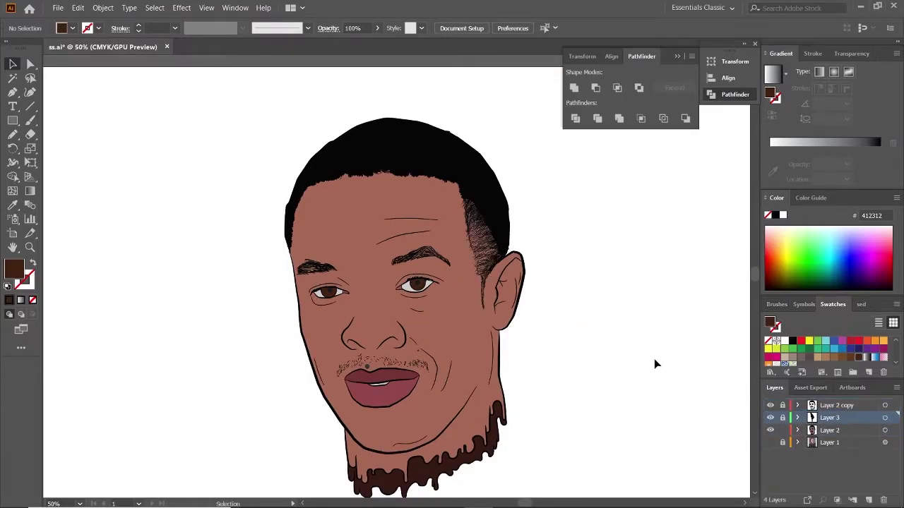
scroll(656, 364, down, 1)
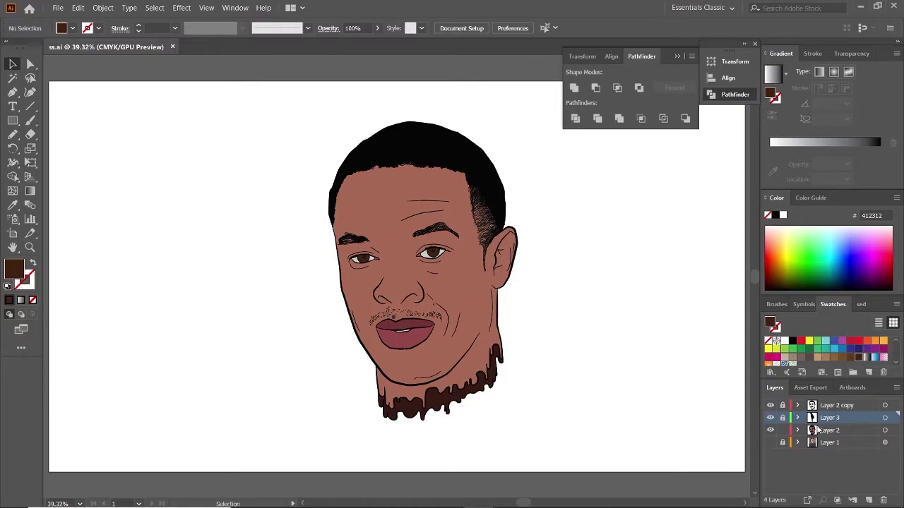
click(868, 500)
drag(849, 436, 847, 435)
double_click(830, 430)
text(nosi)
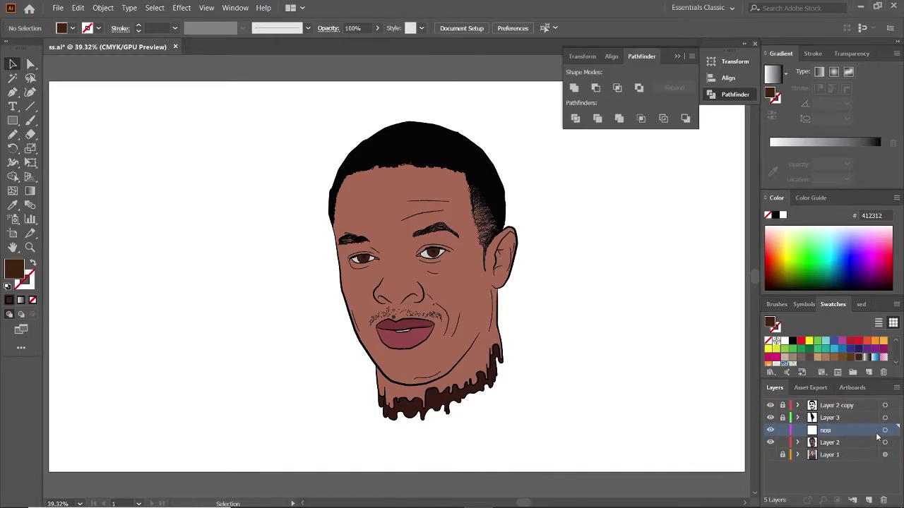
key(ctrl+1)
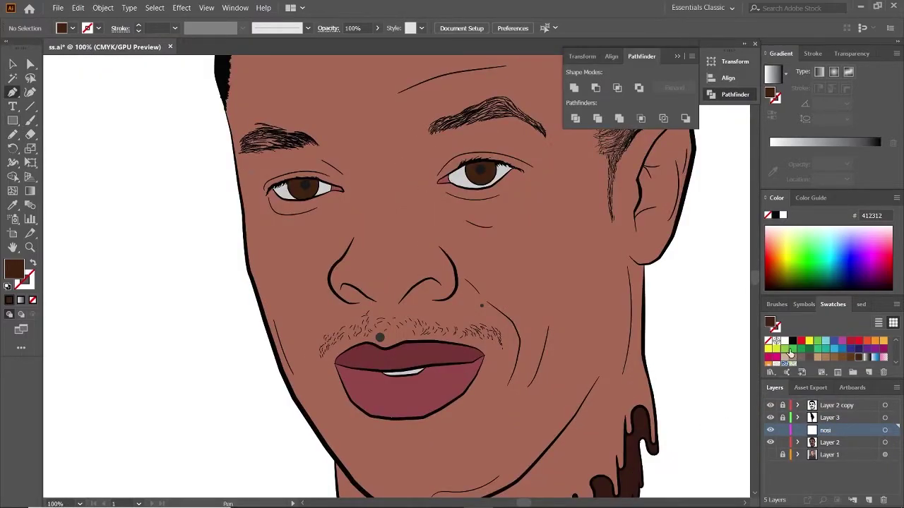
- Hide the colour layer and begin pen-tracing the eyelid over the photo
scroll(784, 353, down, 2)
click(770, 442)
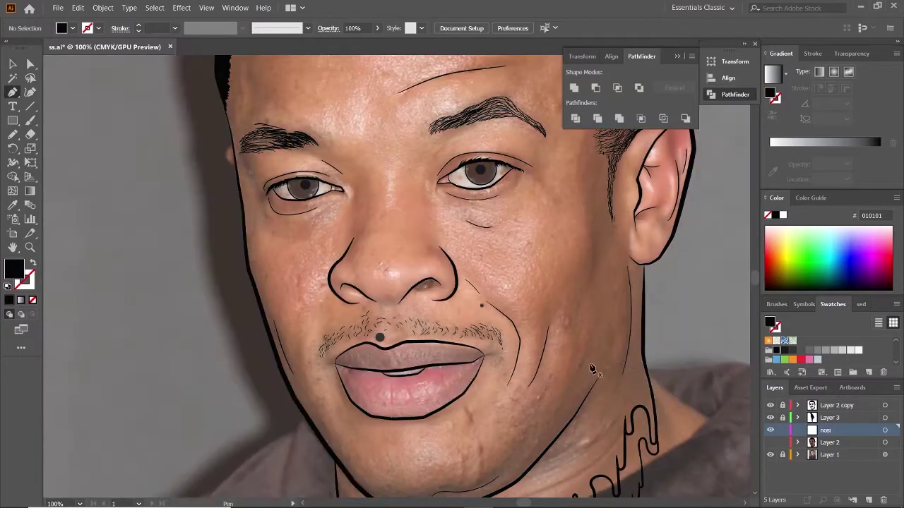
scroll(304, 187, up, 5)
click(355, 275)
click(386, 297)
scroll(538, 275, up, 3)
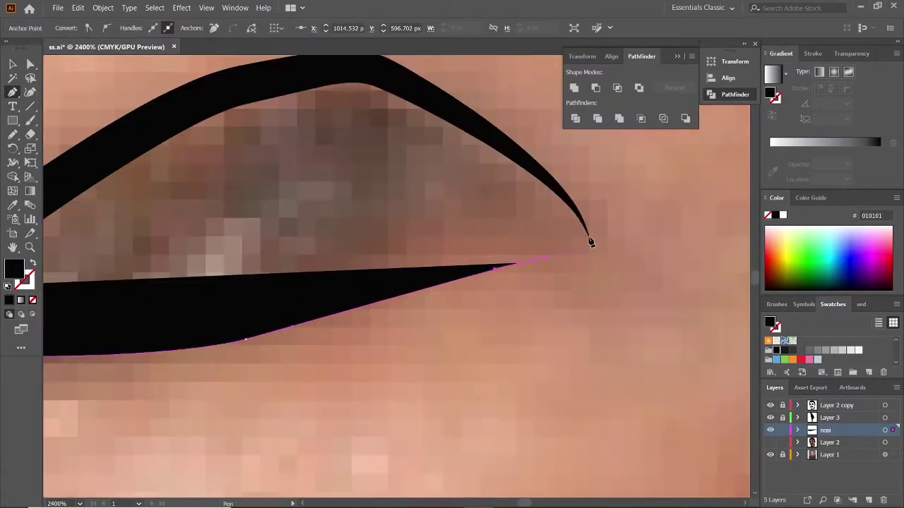
click(585, 226)
click(516, 145)
drag(249, 214, 438, 163)
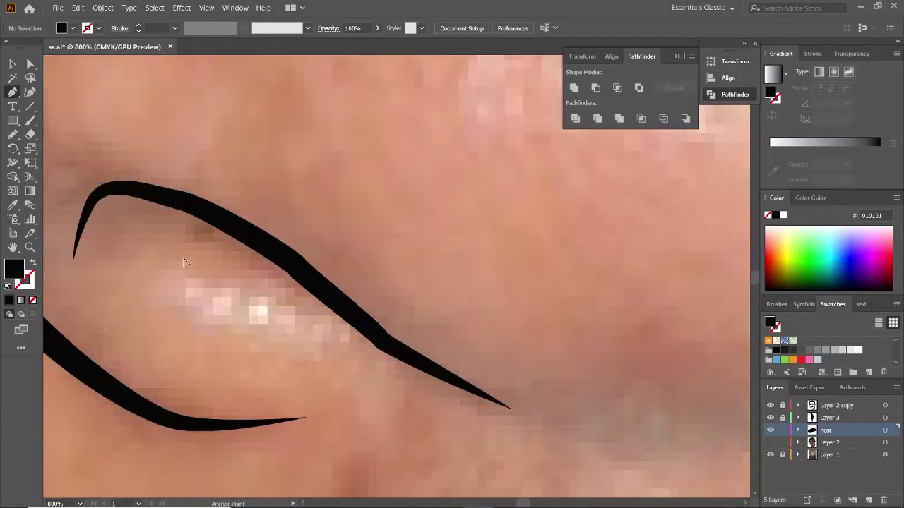
- Close the tapered black eyelid shape, deselect it and hide the photo
click(287, 308)
click(359, 327)
click(304, 266)
click(219, 214)
click(156, 193)
click(119, 190)
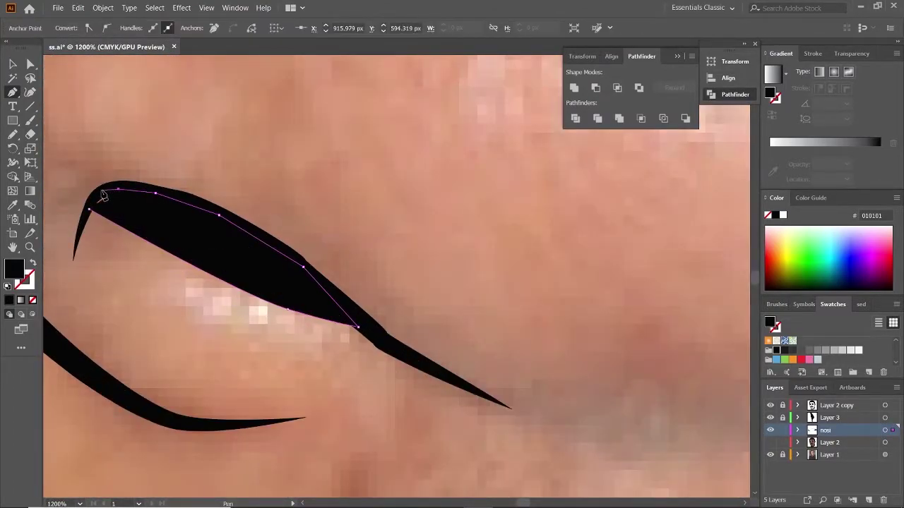
ctrl+click(384, 228)
click(770, 455)
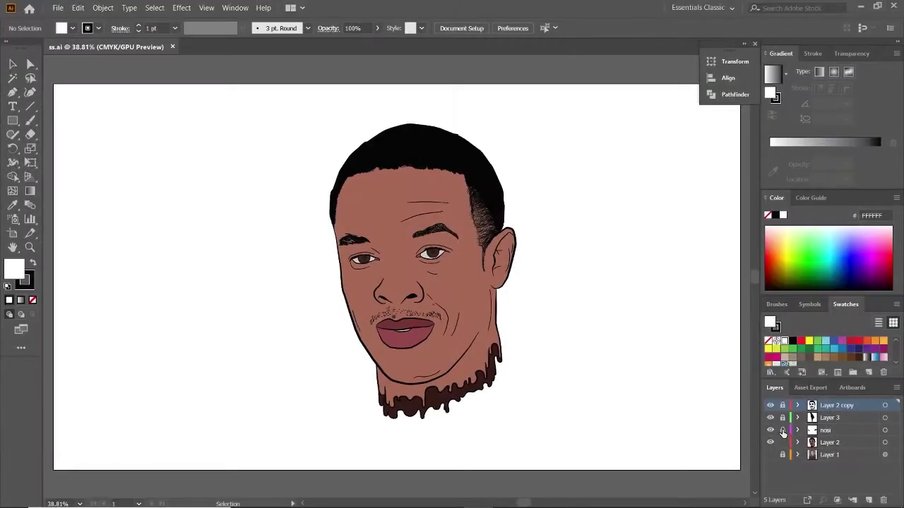
- Add a new layer named 1.so above the colour layer
click(826, 443)
key(ctrl+l)
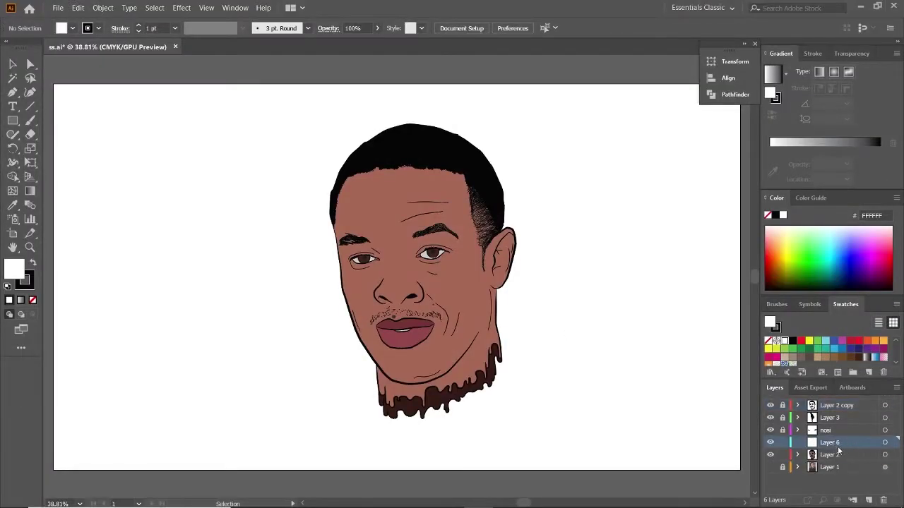
text(so)
click(845, 454)
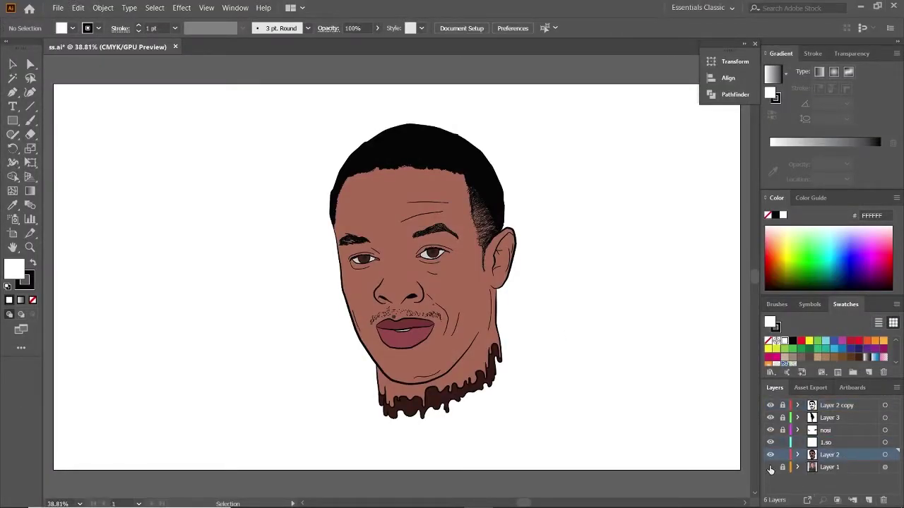
- Show the photo and start pen-tracing shading from the face edge along the jaw and chin
click(771, 467)
key(ctrl+1)
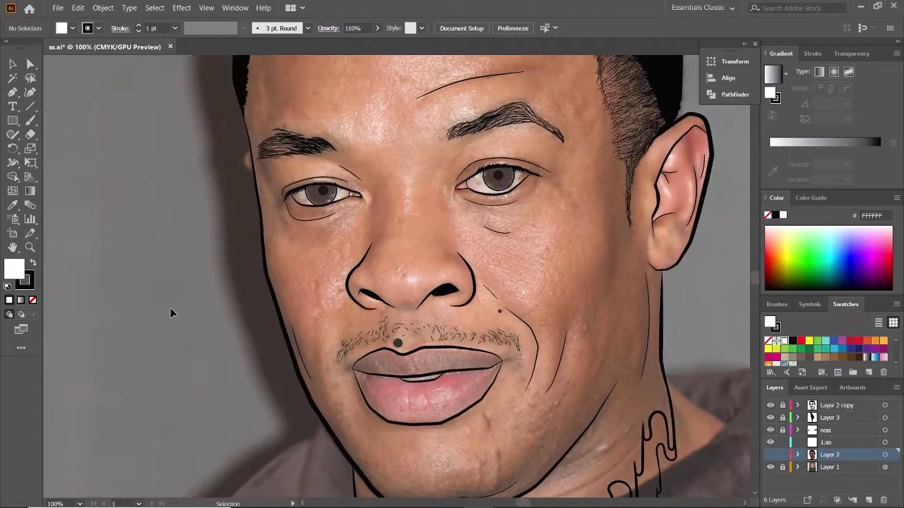
key(p)
scroll(332, 398, up, 5)
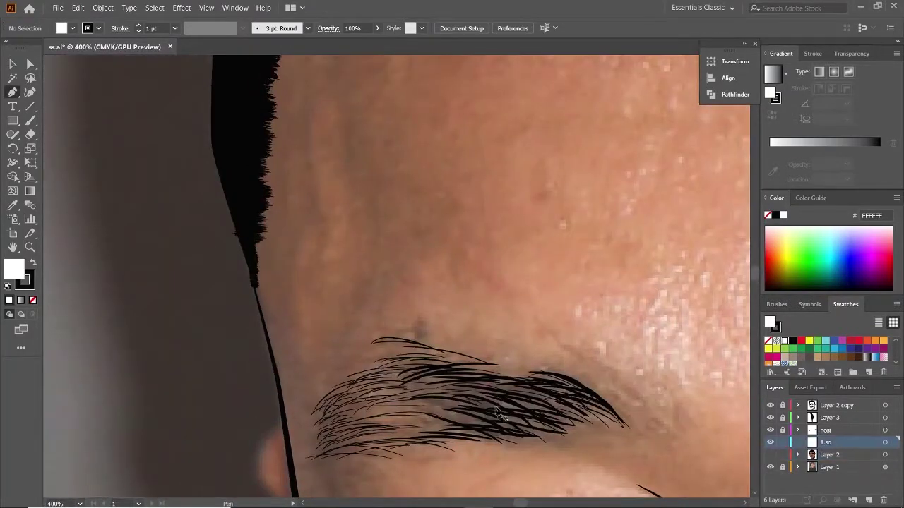
click(300, 462)
scroll(323, 322, down, 5)
scroll(329, 414, down, 3)
scroll(334, 202, down, 2)
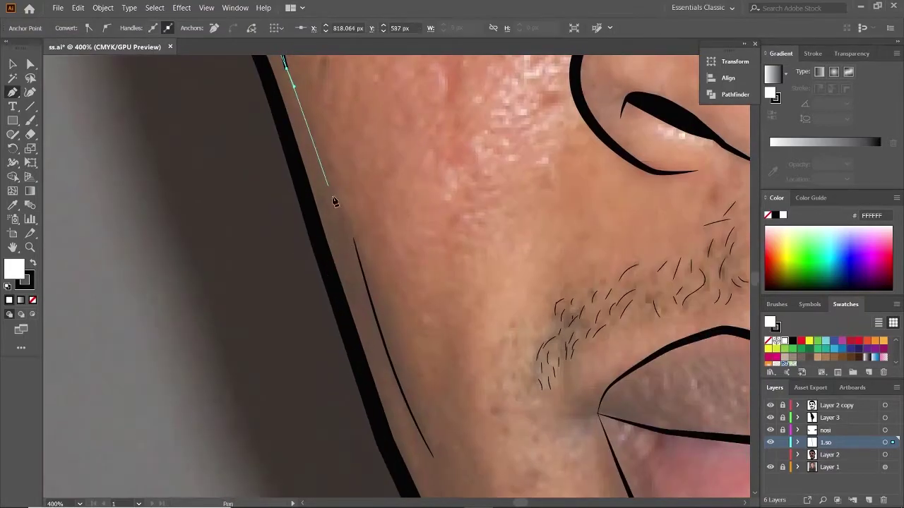
scroll(335, 202, down, 3)
click(378, 309)
scroll(379, 309, down, 2)
drag(534, 349, 579, 350)
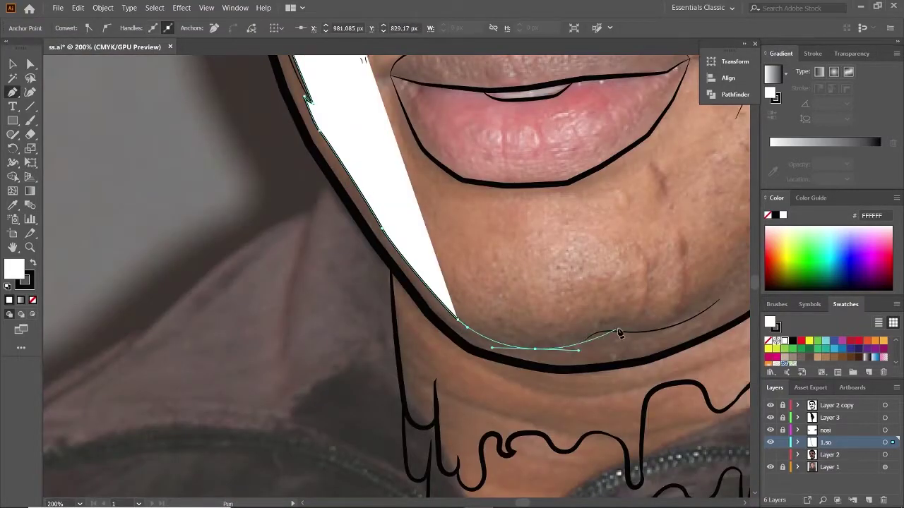
- Reset to default colours, swap fill and stroke, continue the shading outline, then hide the colour layer
scroll(619, 333, right, 5)
scroll(534, 378, up, 4)
scroll(565, 346, up, 5)
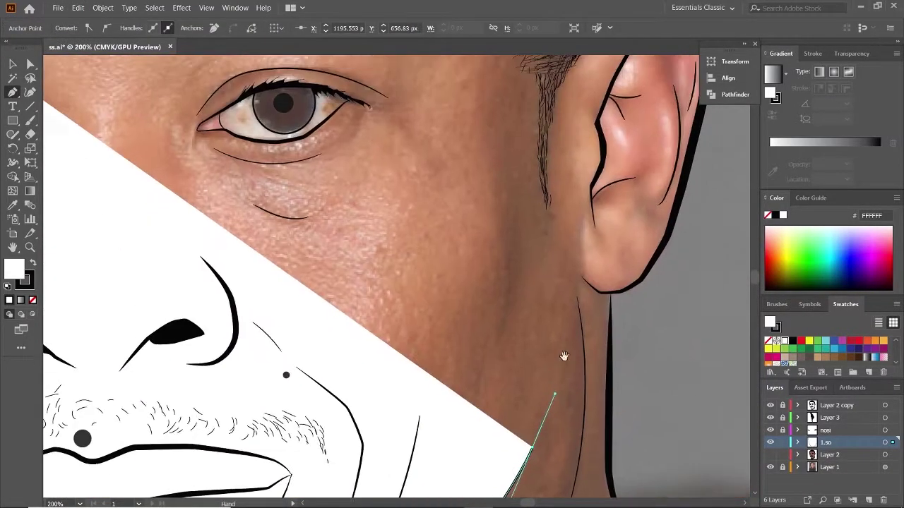
scroll(595, 252, up, 2)
key(shift+x)
key(shift+x)
key(slash)
scroll(609, 355, up, 3)
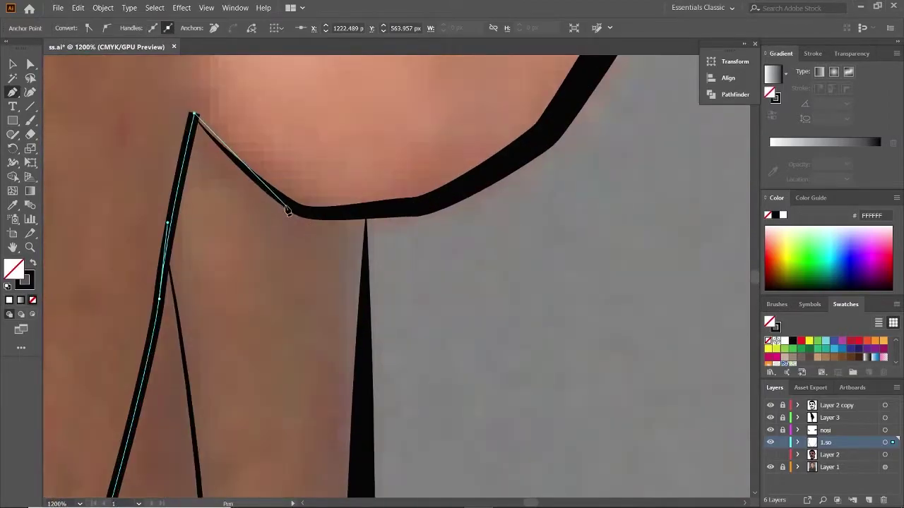
scroll(365, 242, down, 3)
scroll(353, 282, down, 5)
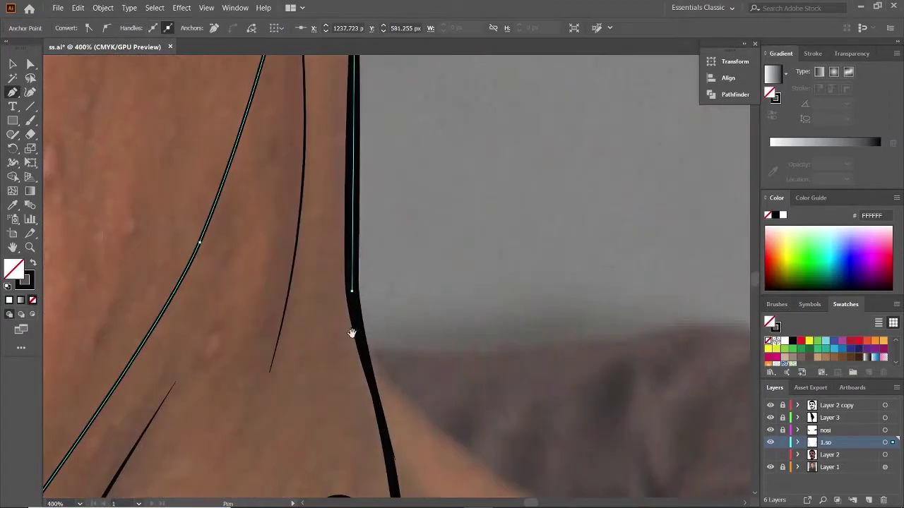
scroll(353, 289, down, 3)
scroll(348, 295, down, 3)
scroll(348, 295, up, 3)
scroll(282, 240, down, 2)
click(282, 243)
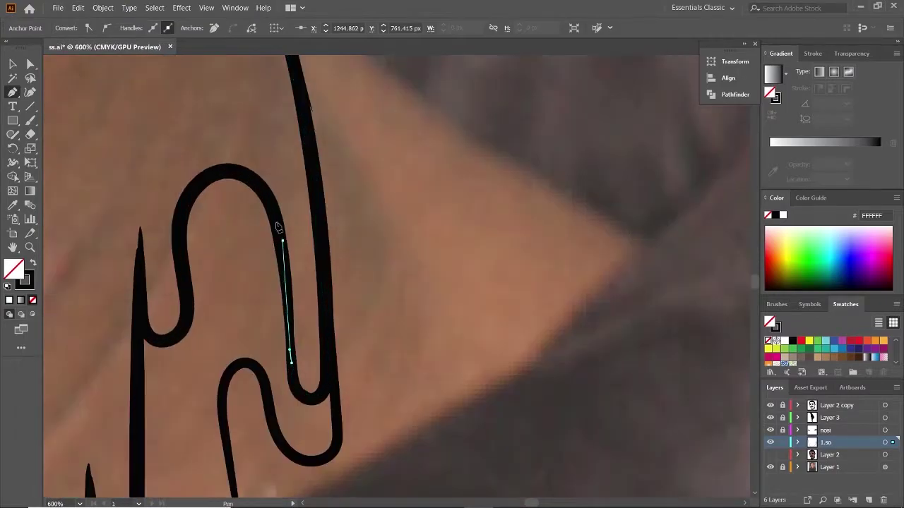
scroll(196, 206, down, 3)
scroll(242, 342, up, 2)
click(242, 340)
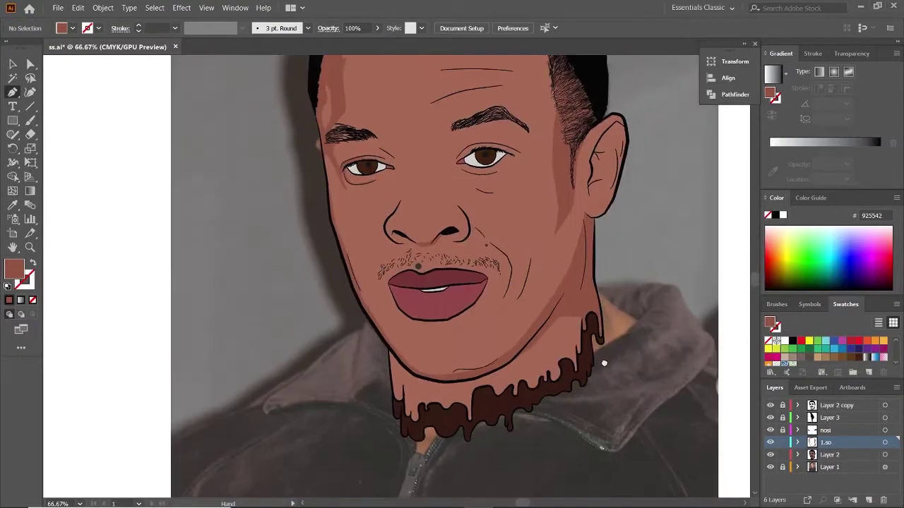
click(770, 455)
text(2.so)
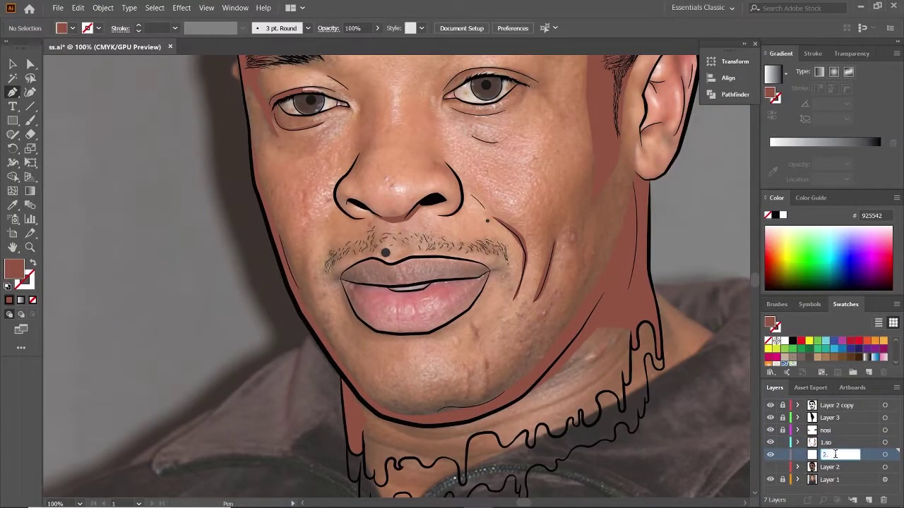
- Trace the cheek shading outline with the Pen tool, swapping fill and stroke to see the photo
scroll(367, 192, up, 2)
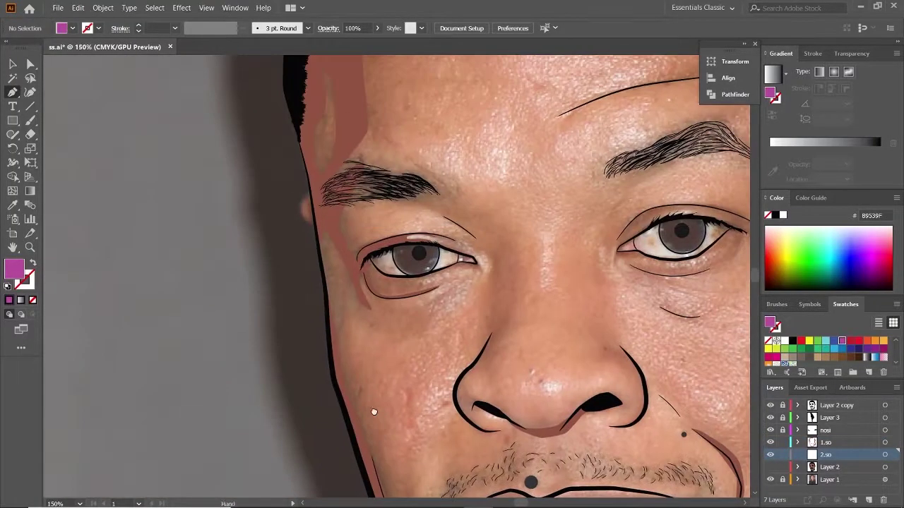
scroll(367, 192, up, 2)
scroll(348, 242, down, 5)
scroll(337, 238, down, 5)
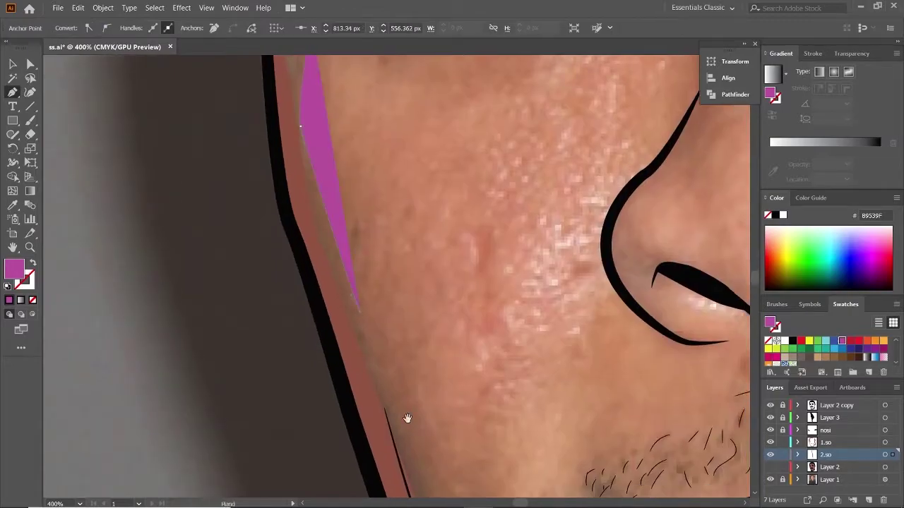
scroll(407, 417, down, 3)
scroll(433, 306, down, 5)
scroll(480, 367, right, 5)
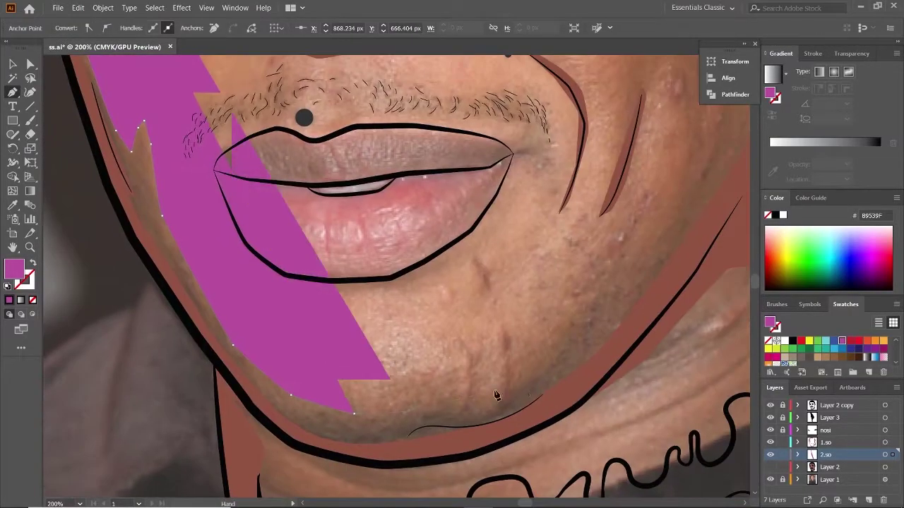
scroll(586, 379, up, 5)
click(581, 242)
key(shift+x)
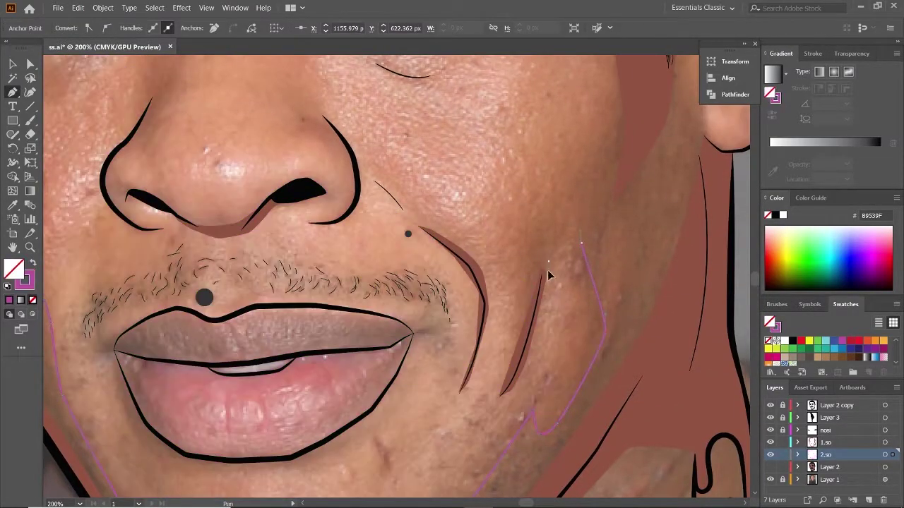
scroll(561, 187, up, 3)
scroll(561, 187, right, 2)
scroll(581, 194, up, 3)
scroll(581, 194, right, 2)
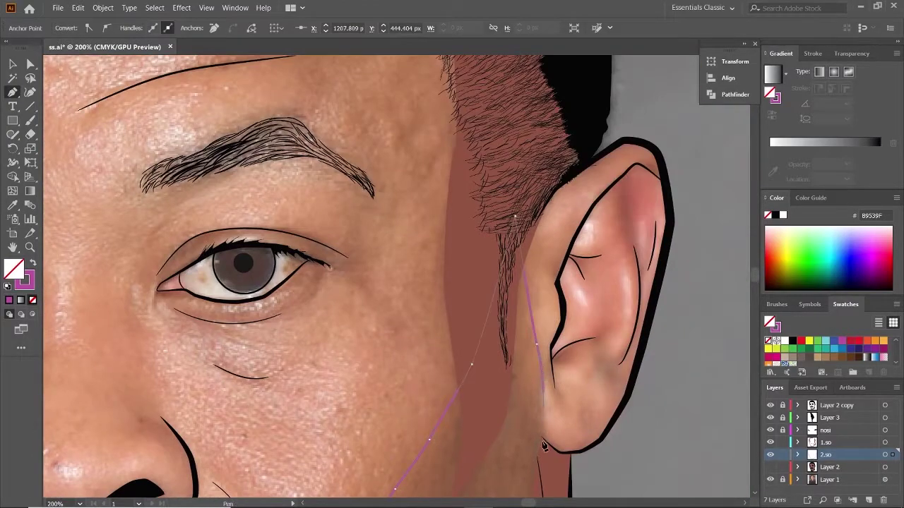
scroll(510, 214, down, 10)
scroll(438, 296, down, 4)
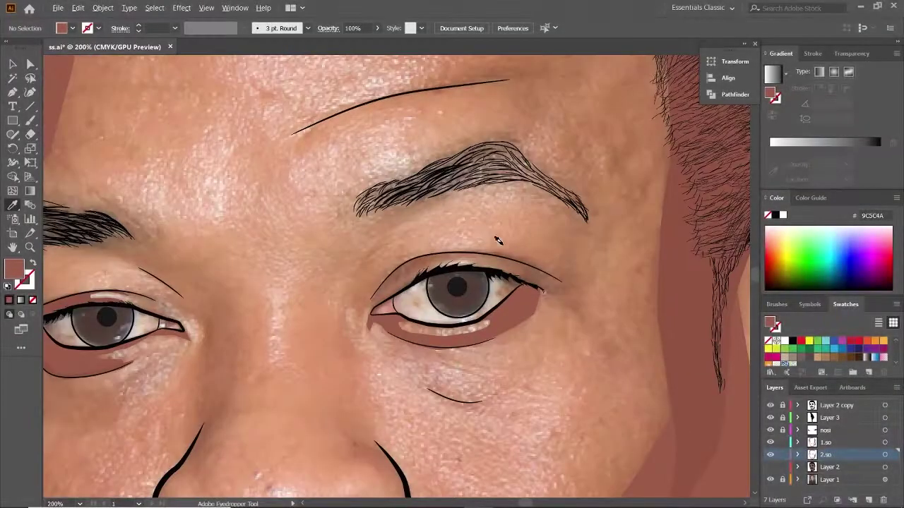
- Pan the view to bring the eyes into view
drag(398, 373, 428, 192)
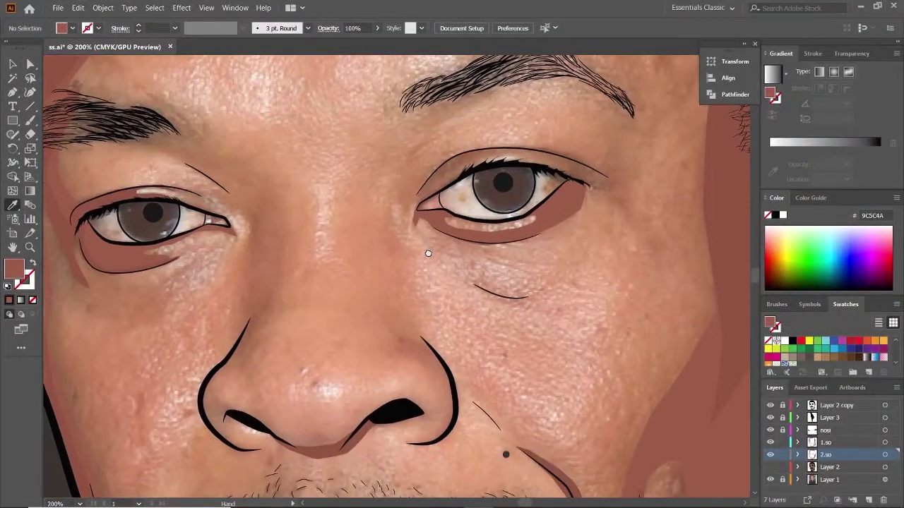
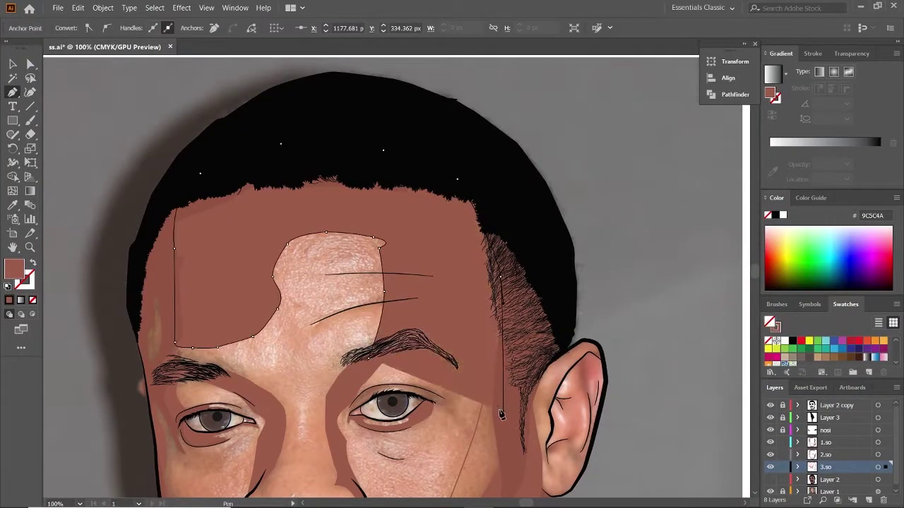
- Remove the forehead patch's fill, select all 3.so layer artwork, and zoom out to the whole face
key(shift+x)
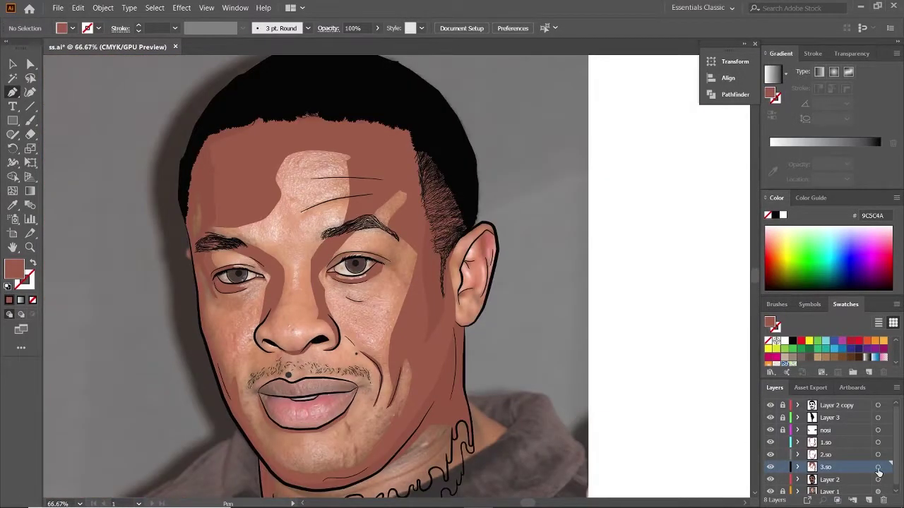
click(878, 466)
key(ctrl+minus)
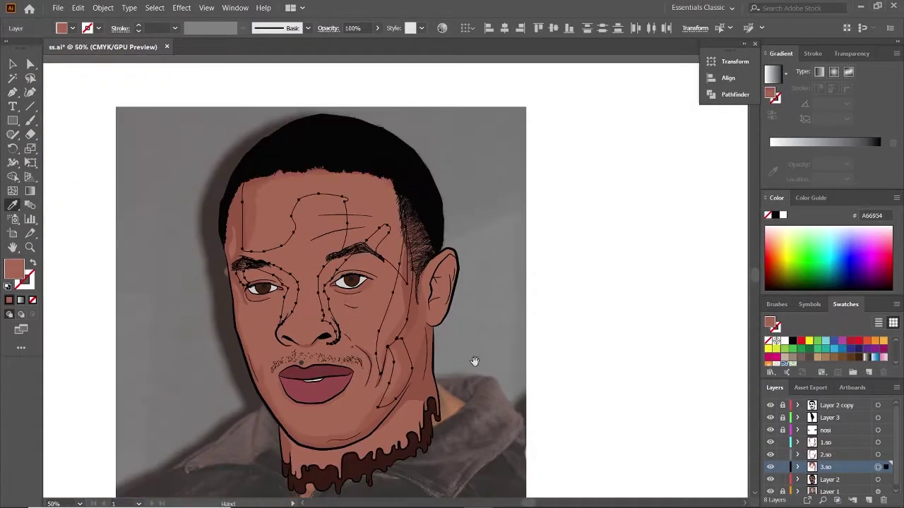
- Darken the 3.so shadows via Adjust Colors (Black about 2%, slightly less Magenta), then duplicate Layer 1
key(i)
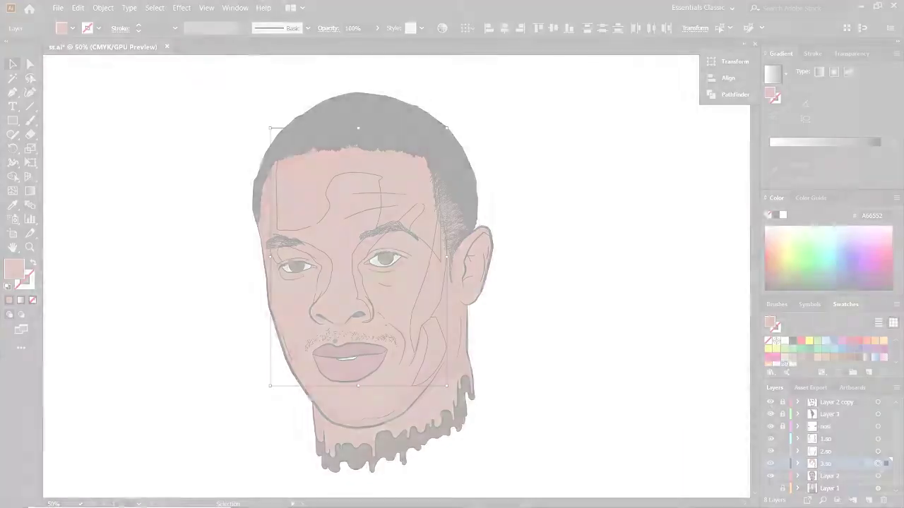
click(78, 7)
mouse_move(331, 219)
click(311, 214)
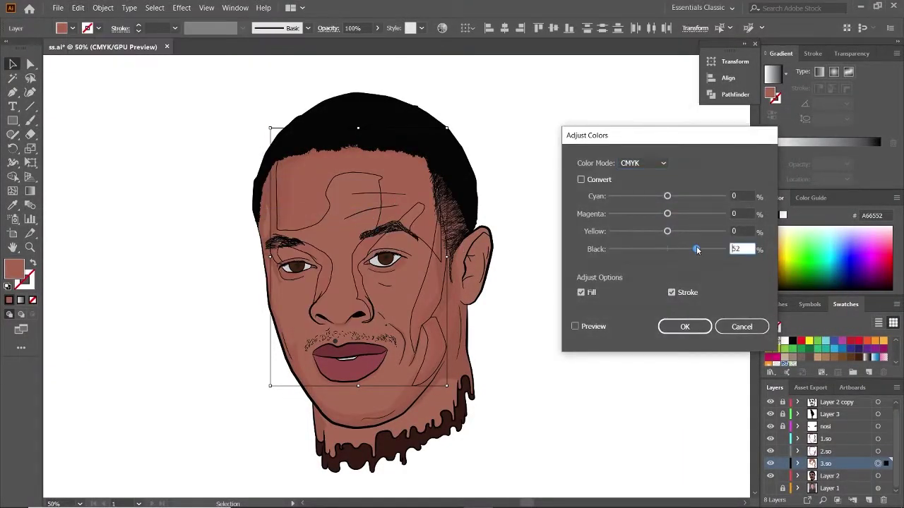
drag(618, 251, 670, 250)
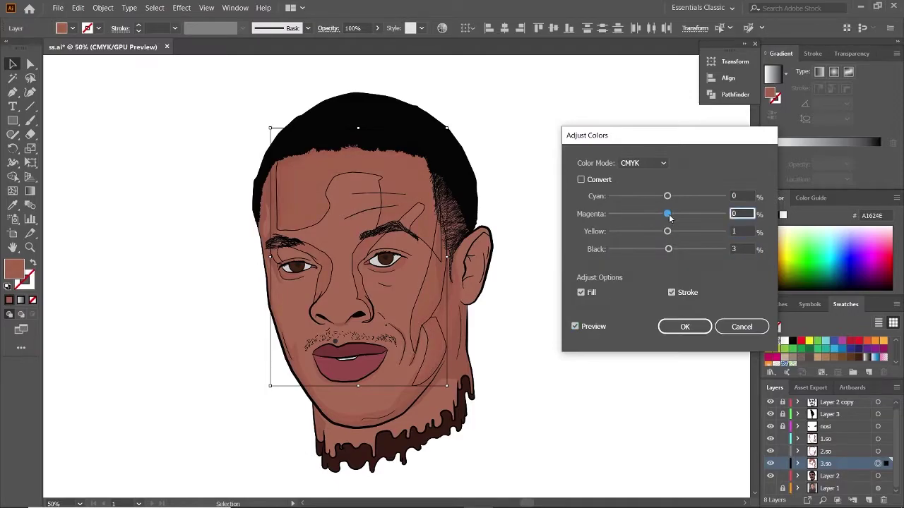
drag(669, 217, 664, 217)
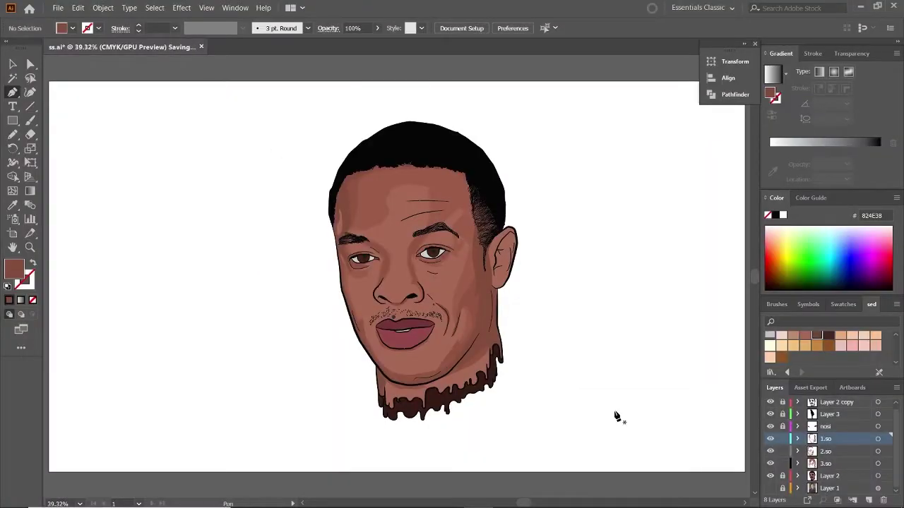
drag(812, 488, 810, 477)
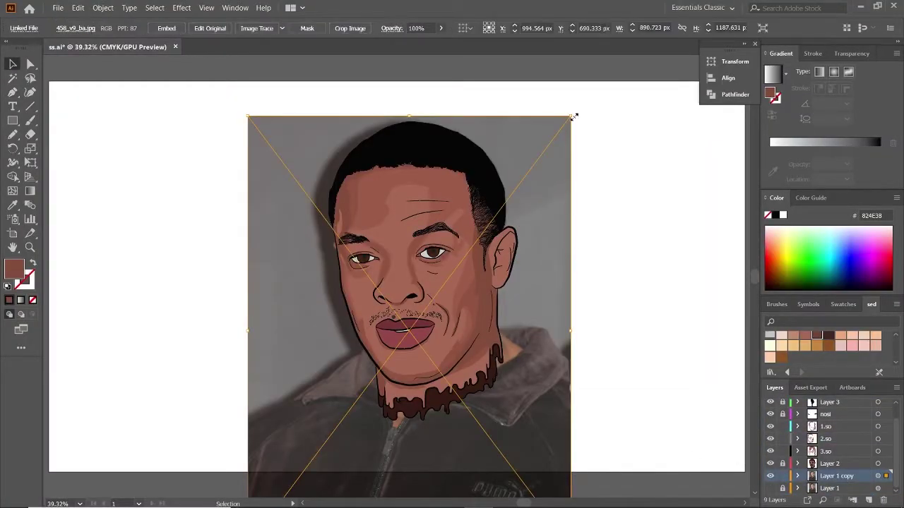
- Place the photo copy right of the portrait, lock Layer 1 copy and move it to the top
drag(551, 393, 573, 391)
key(ctrl+shift+a)
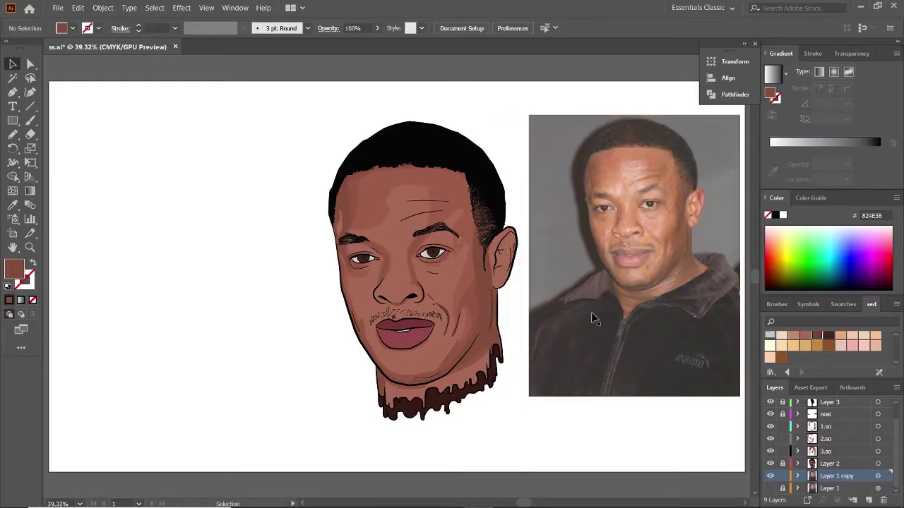
click(876, 476)
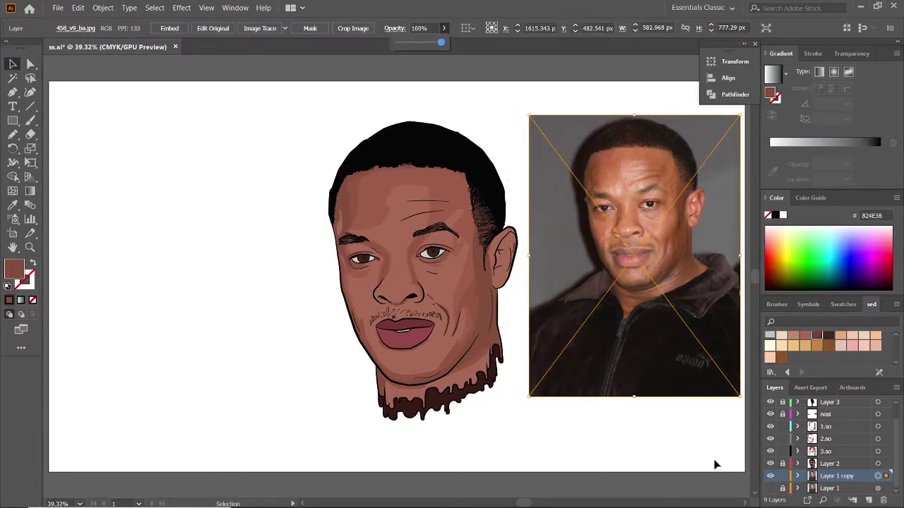
click(782, 476)
drag(835, 470, 842, 404)
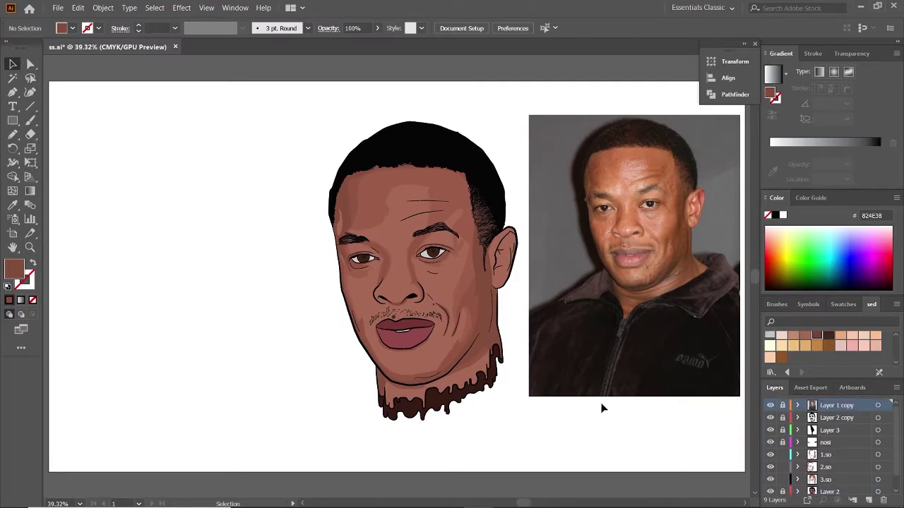
click(822, 468)
- On layer 3.so, draw a shadow shape along the nose-to-cheek fold
key(ctrl+plus)
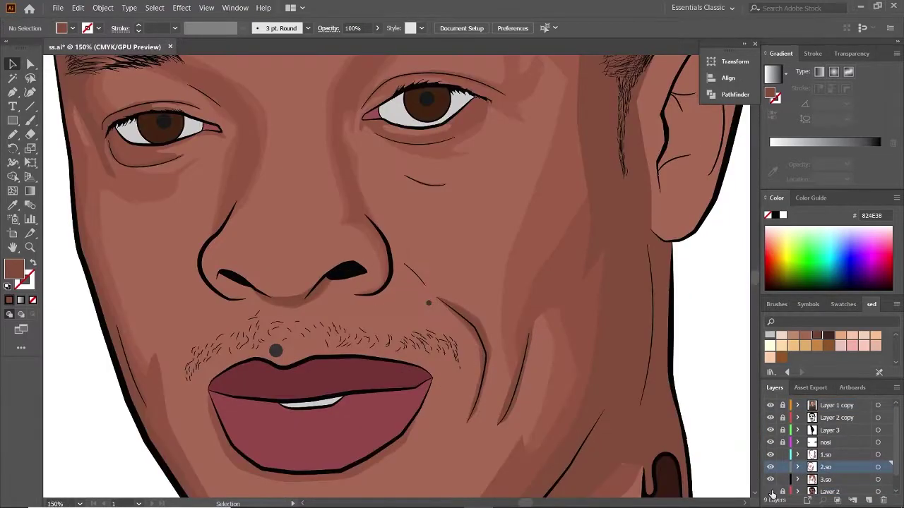
key(ctrl+plus)
key(ctrl+plus)
click(825, 463)
click(13, 93)
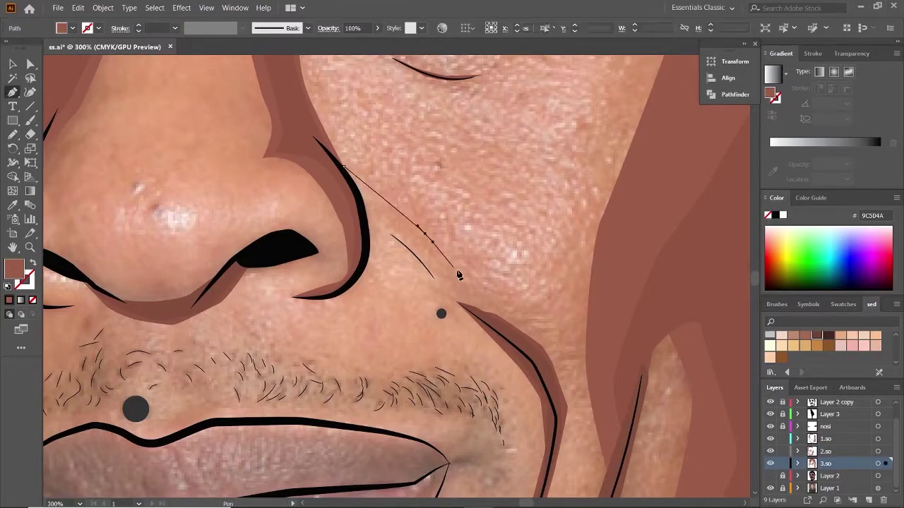
drag(529, 351, 482, 332)
click(304, 295)
click(343, 166)
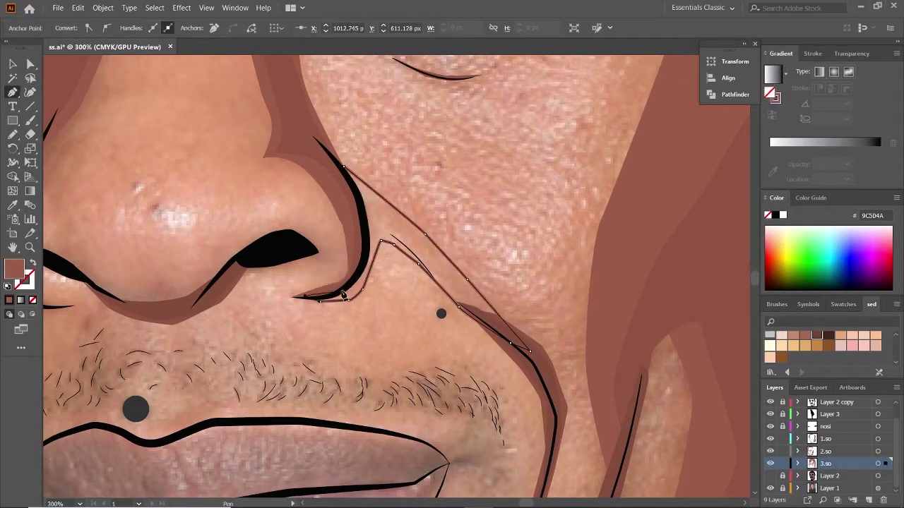
key(ctrl+plus)
key(ctrl+shift+a)
- Draw a shadow shape beneath the lower lip, from the lip corner along its underside
key(ctrl+minus)
key(ctrl+minus)
key(ctrl+minus)
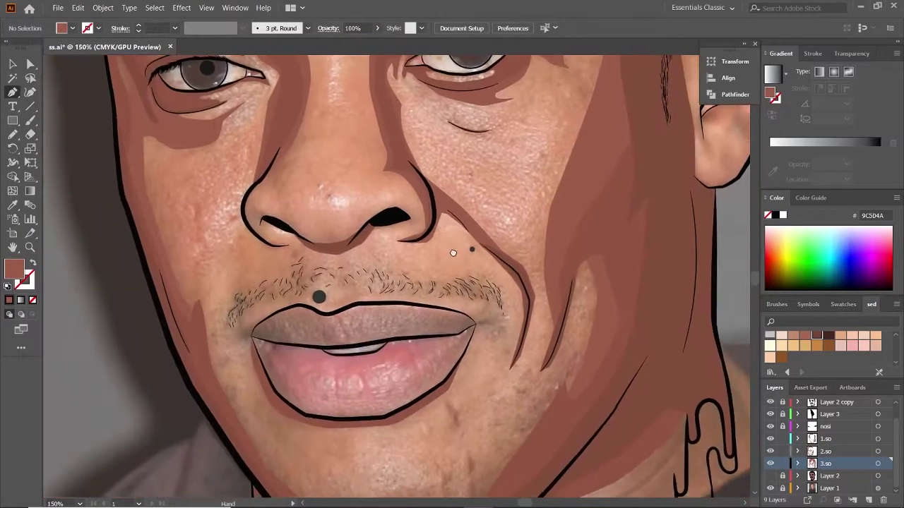
key(ctrl+minus)
key(ctrl+minus)
key(ctrl+minus)
key(ctrl+minus)
key(ctrl+plus)
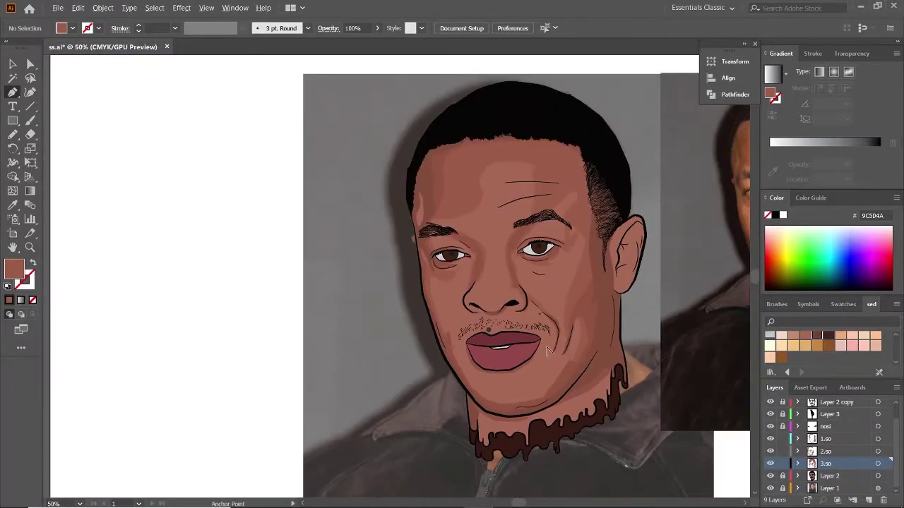
scroll(462, 337, up, 3)
scroll(452, 282, up, 3)
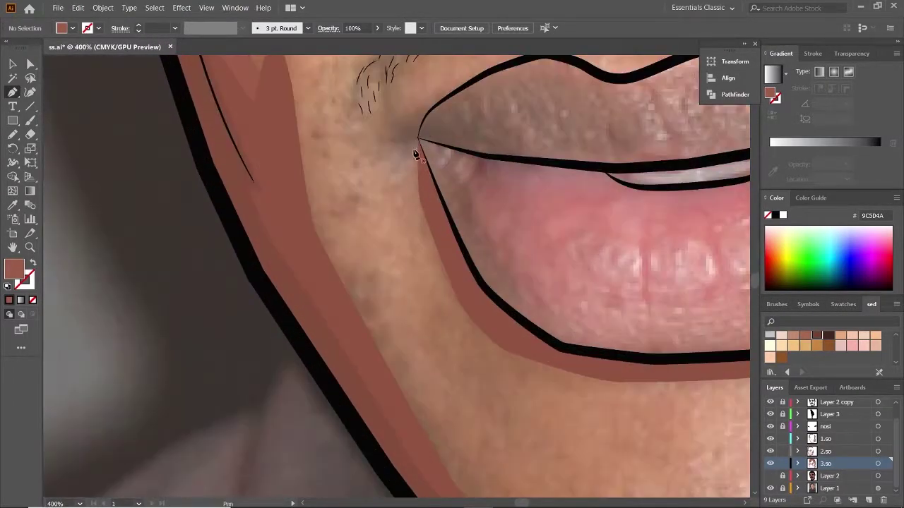
click(416, 243)
key(ctrl+minus)
click(291, 348)
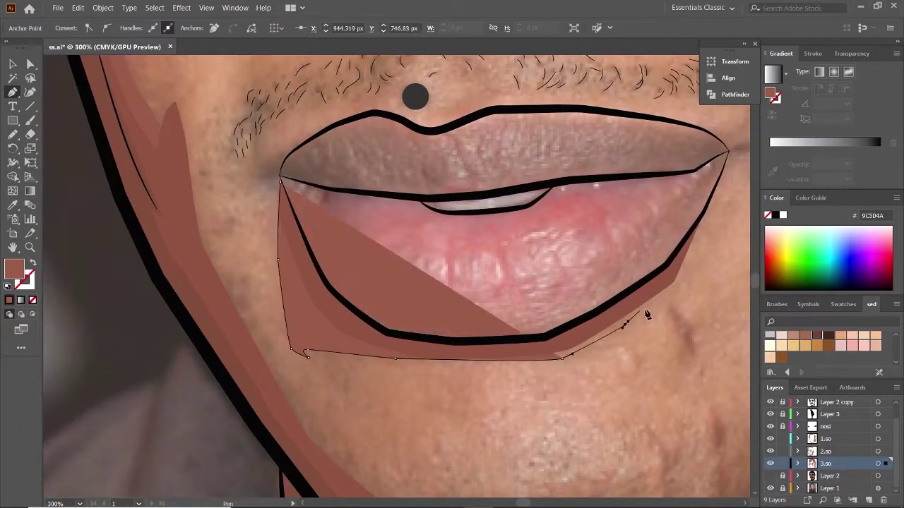
click(396, 358)
key(ctrl+minus)
key(ctrl+minus)
scroll(537, 335, down, 1)
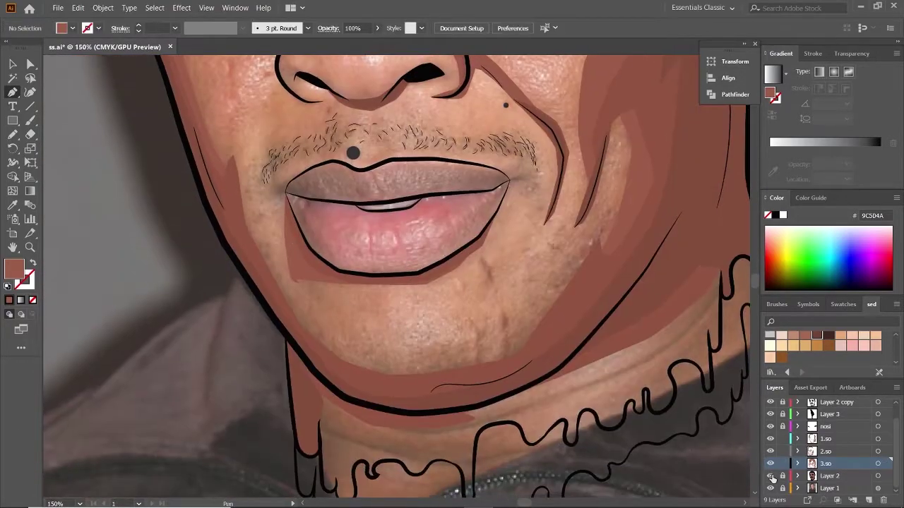
key(ctrl+minus)
key(ctrl+minus)
key(ctrl+minus)
drag(563, 257, 392, 277)
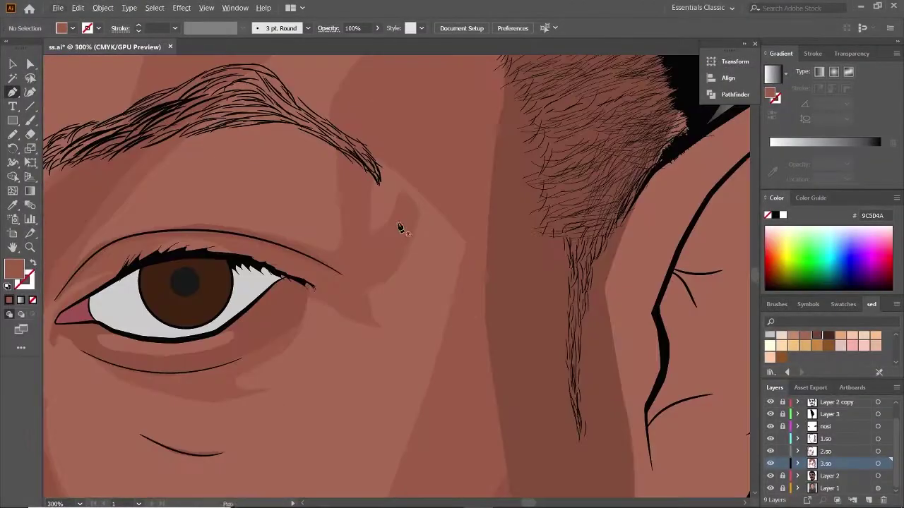
key(ctrl+plus)
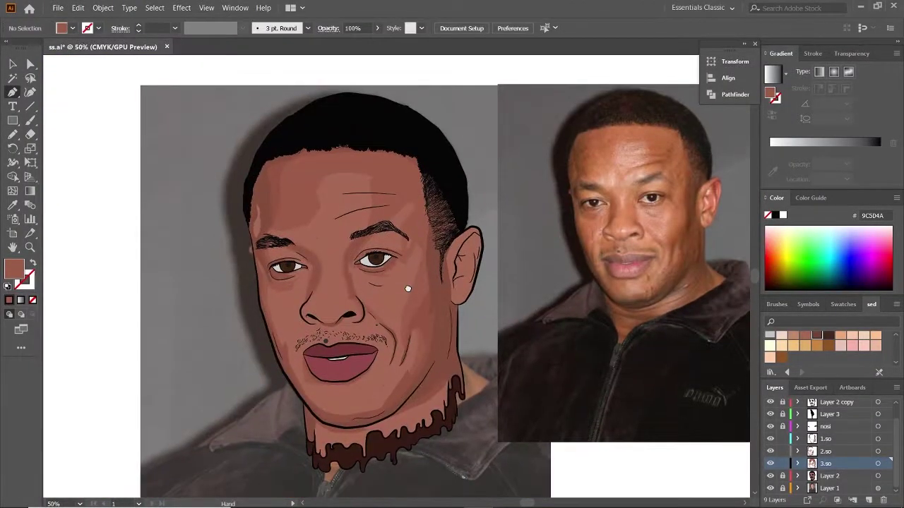
key(ctrl+plus)
- Select and refine the 2.so cheek path running along the nose crease
ctrl+click(424, 324)
key(ctrl+plus)
key(ctrl+plus)
key(ctrl+plus)
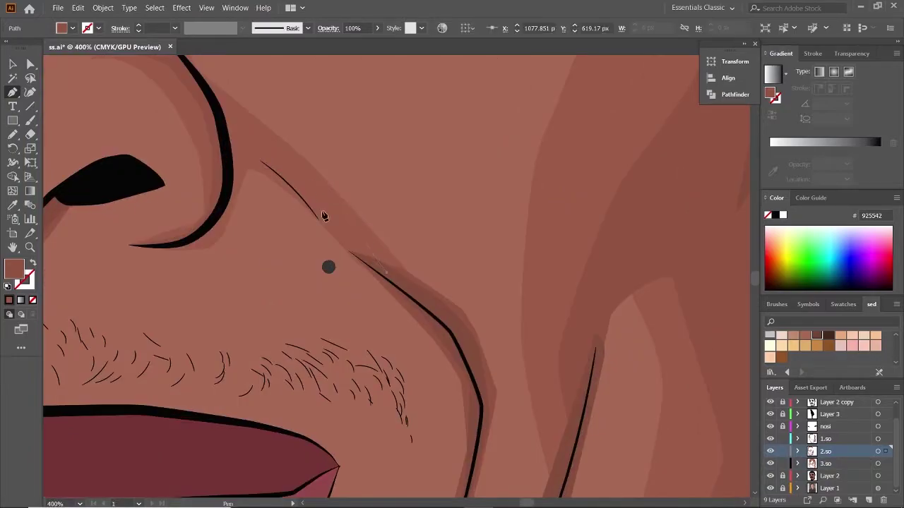
key(ctrl+plus)
key(ctrl+plus)
scroll(242, 290, down, 3)
scroll(242, 290, left, 2)
ctrl+click(242, 274)
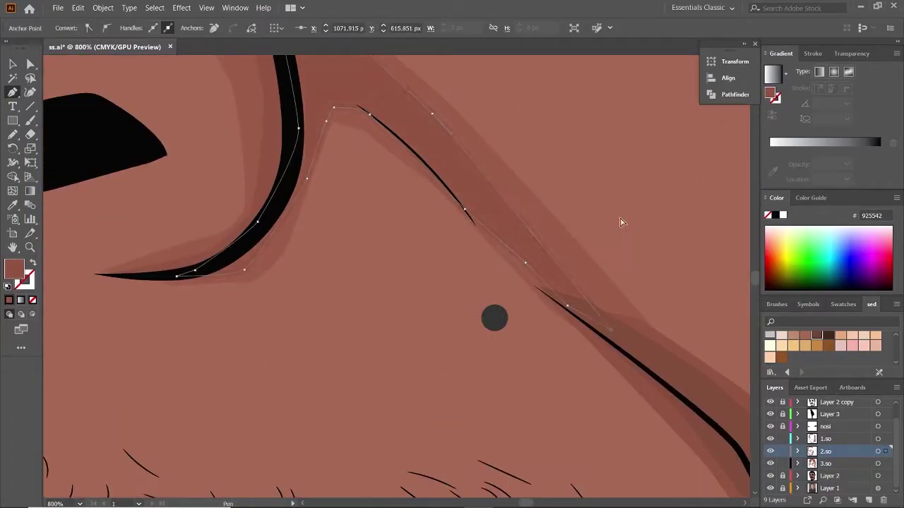
key(ctrl+0)
key(ctrl+plus)
key(ctrl+plus)
- On layer 2.so, draw tapered shadow shapes under the upper and lower forehead wrinkles
key(ctrl+minus)
key(ctrl+minus)
key(ctrl+minus)
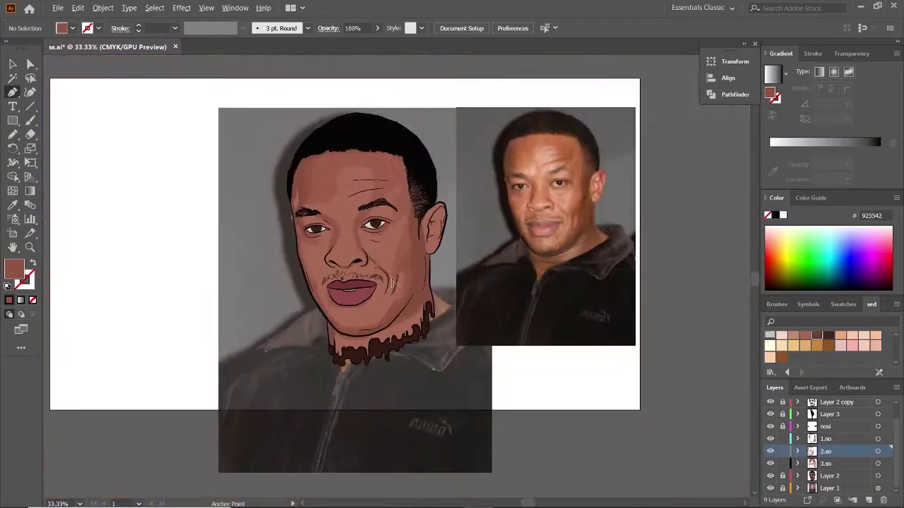
drag(396, 285, 414, 302)
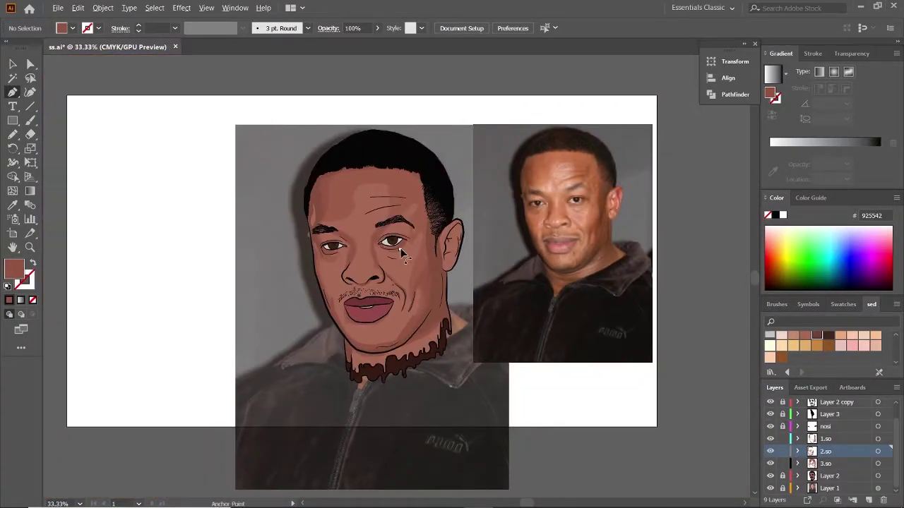
scroll(402, 252, up, 3)
scroll(345, 137, up, 4)
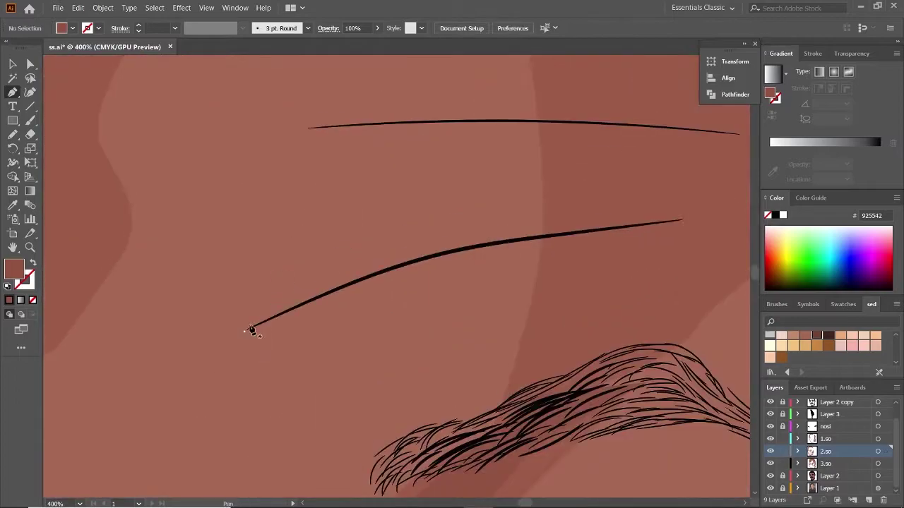
ctrl+click(273, 314)
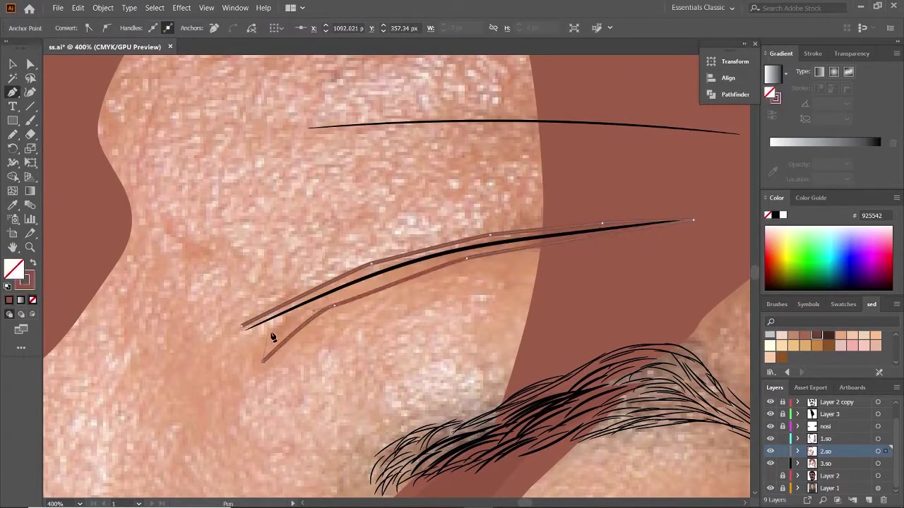
scroll(288, 216, down, 5)
scroll(204, 245, up, 5)
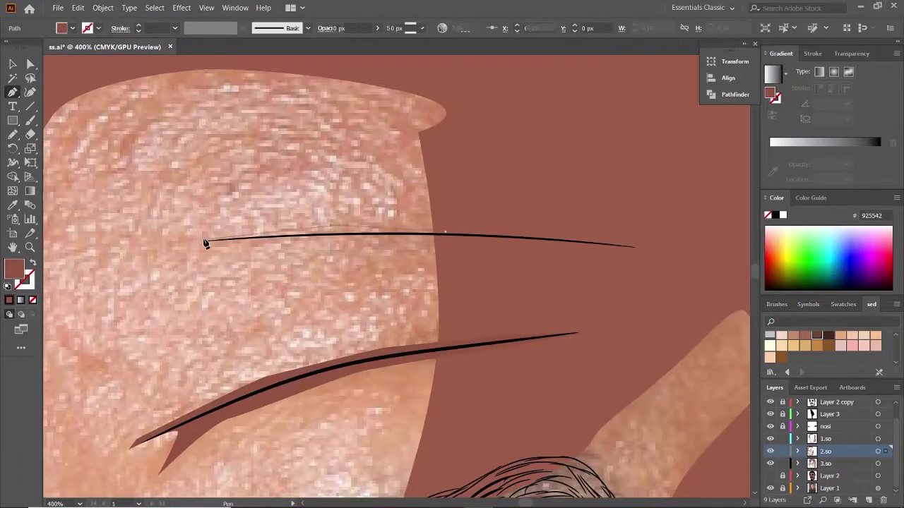
click(199, 239)
click(340, 225)
click(445, 232)
click(377, 246)
scroll(329, 239, down, 3)
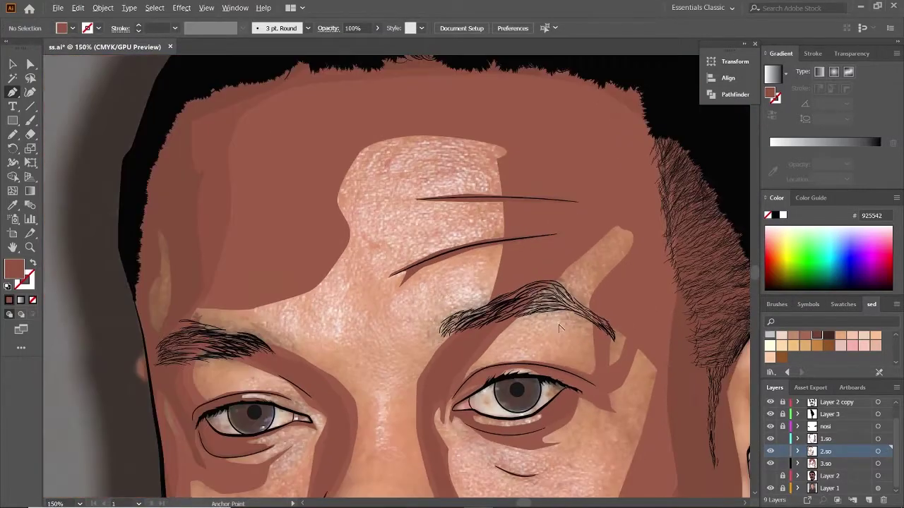
scroll(296, 240, down, 2)
scroll(267, 240, up, 6)
scroll(267, 239, up, 3)
ctrl+click(351, 226)
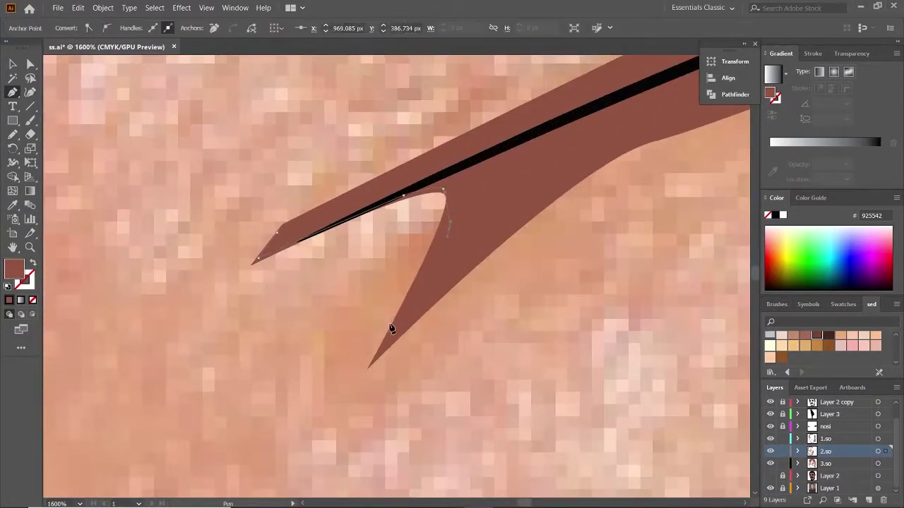
scroll(388, 329, down, 3)
- On layer 1.so, draw another shadow along the lower wrinkle, tapering to its thin tip
ctrl+click(455, 281)
scroll(494, 353, down, 3)
scroll(541, 412, down, 2)
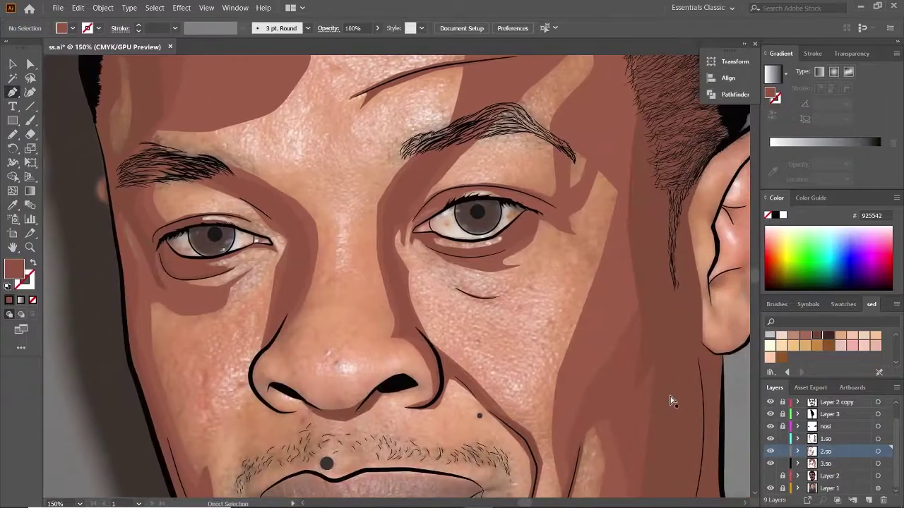
scroll(322, 268, up, 4)
scroll(305, 286, up, 3)
ctrl+click(305, 286)
scroll(383, 353, down, 2)
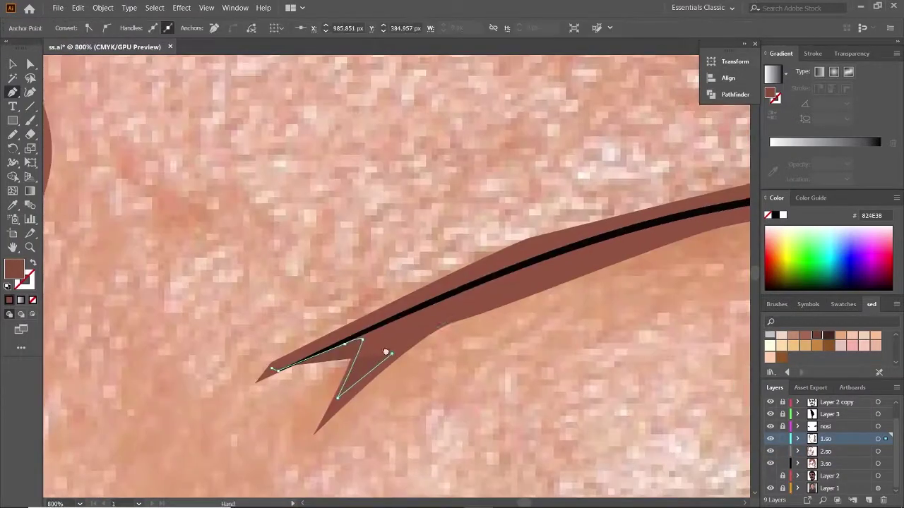
scroll(440, 336, down, 2)
scroll(694, 305, up, 3)
scroll(494, 311, down, 2)
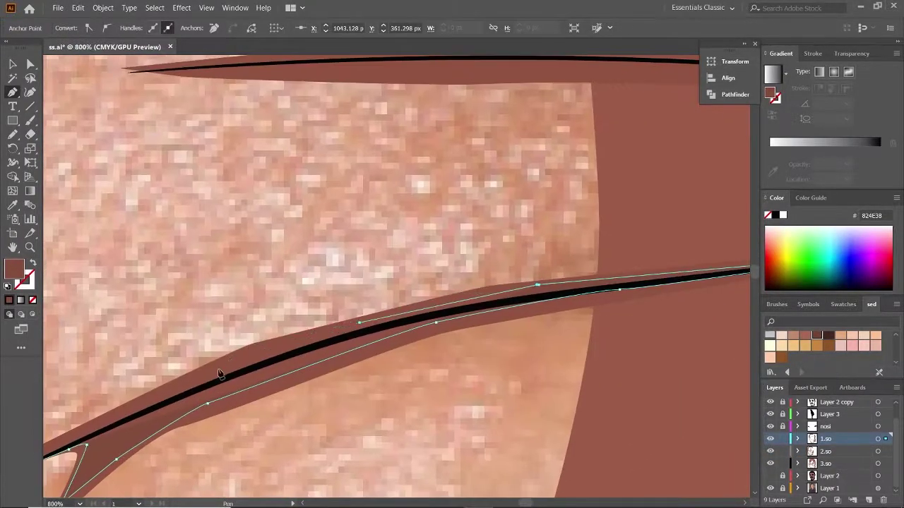
scroll(353, 339, down, 2)
scroll(235, 297, down, 1)
ctrl+click(235, 297)
scroll(235, 297, up, 4)
ctrl+click(353, 243)
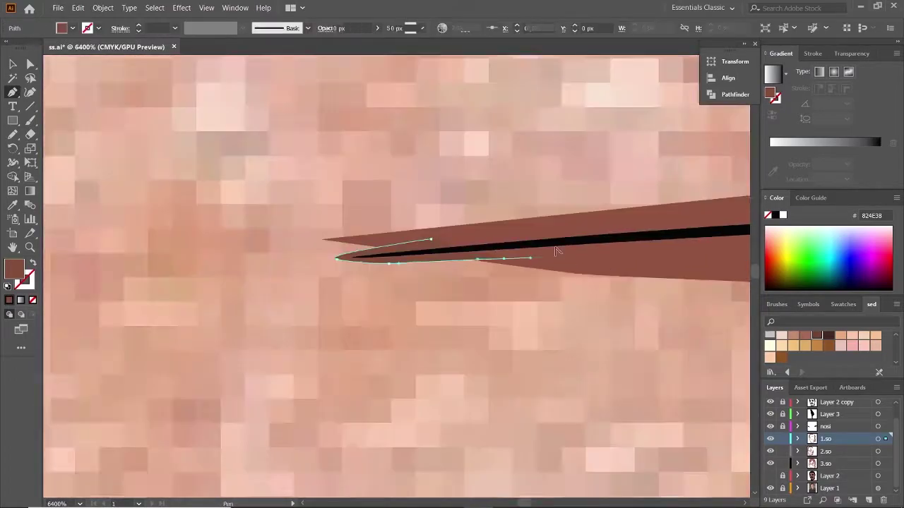
scroll(423, 282, down, 1)
scroll(635, 311, down, 1)
scroll(290, 293, up, 2)
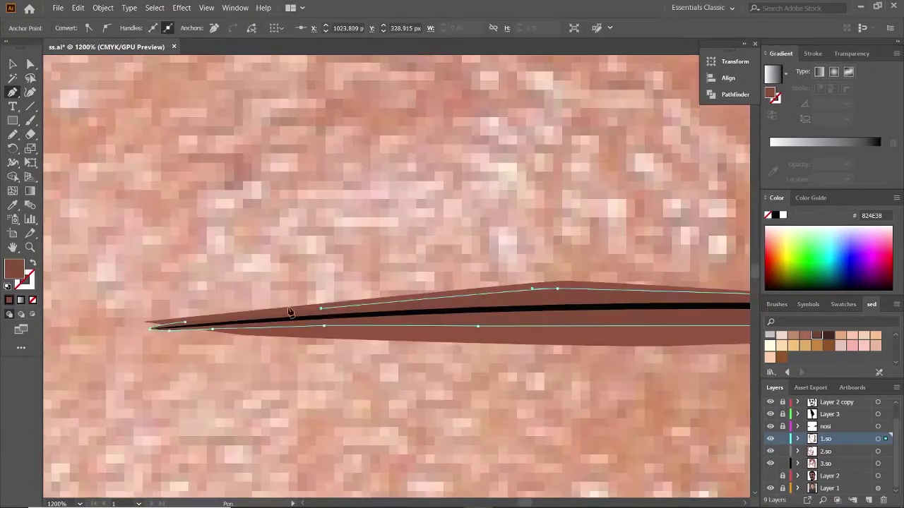
scroll(545, 384, down, 1)
ctrl+click(546, 385)
scroll(502, 384, down, 3)
- Trace a light pink highlight shape across the forehead
scroll(502, 368, down, 2)
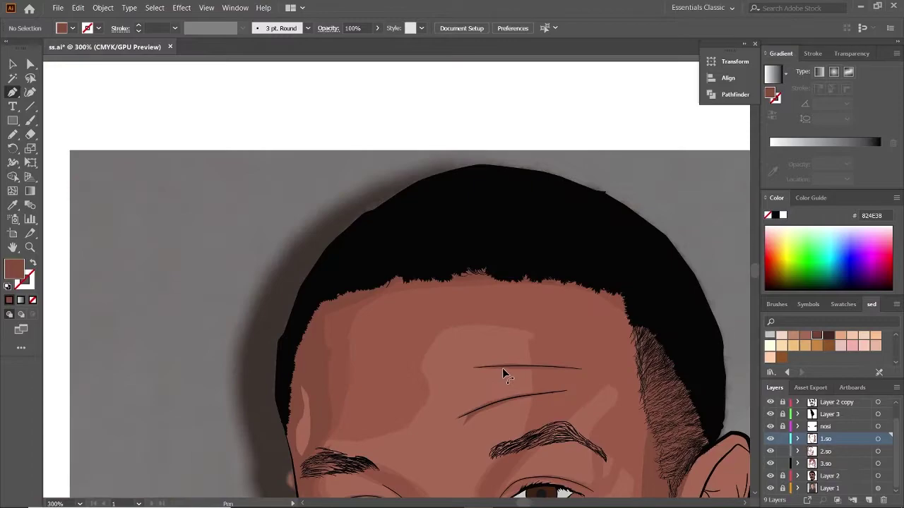
scroll(502, 368, down, 3)
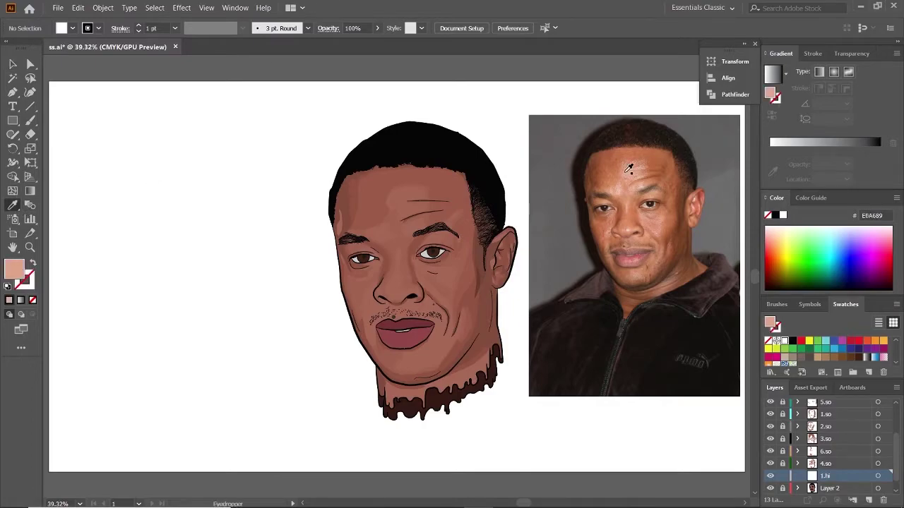
click(12, 93)
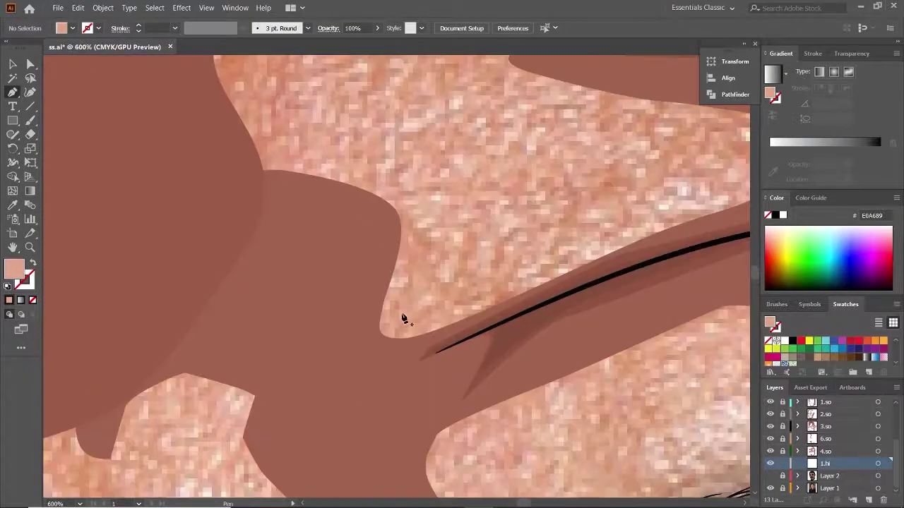
click(402, 318)
scroll(332, 262, down, 2)
scroll(312, 294, up, 2)
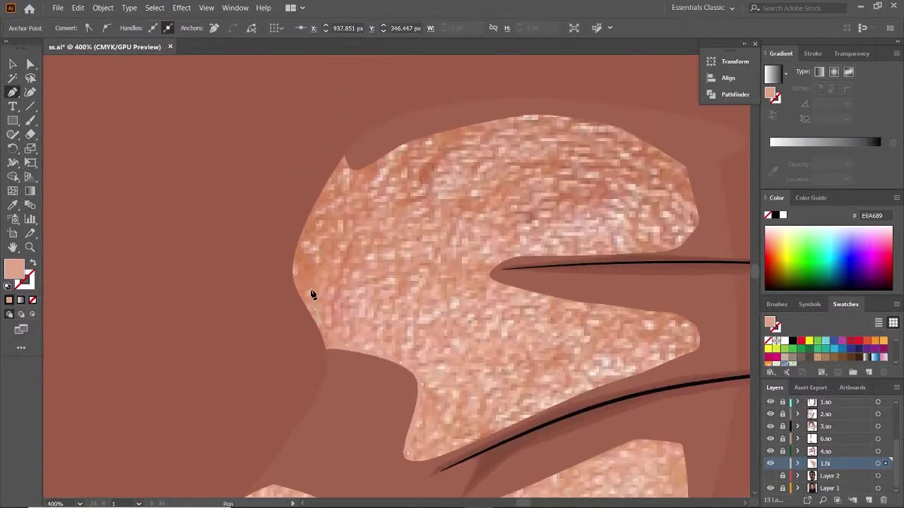
click(462, 137)
click(622, 148)
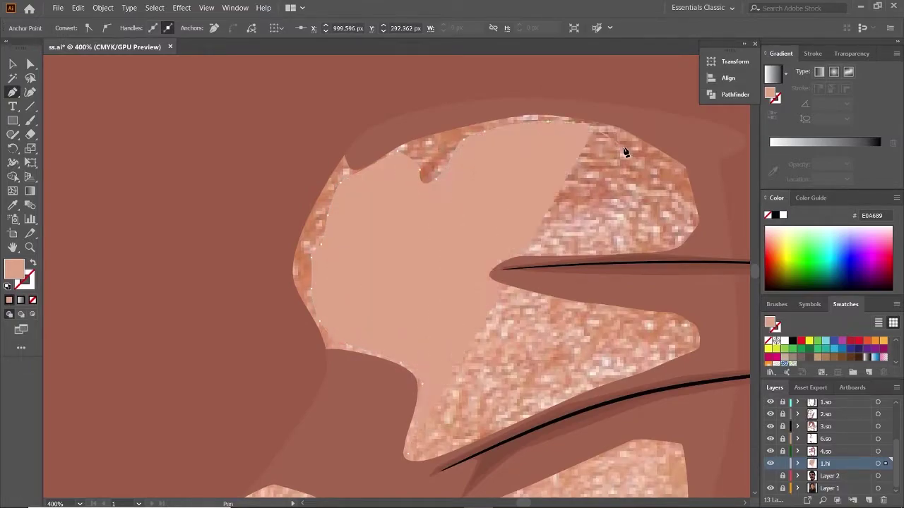
click(678, 219)
scroll(629, 235, up, 2)
key(shift+x)
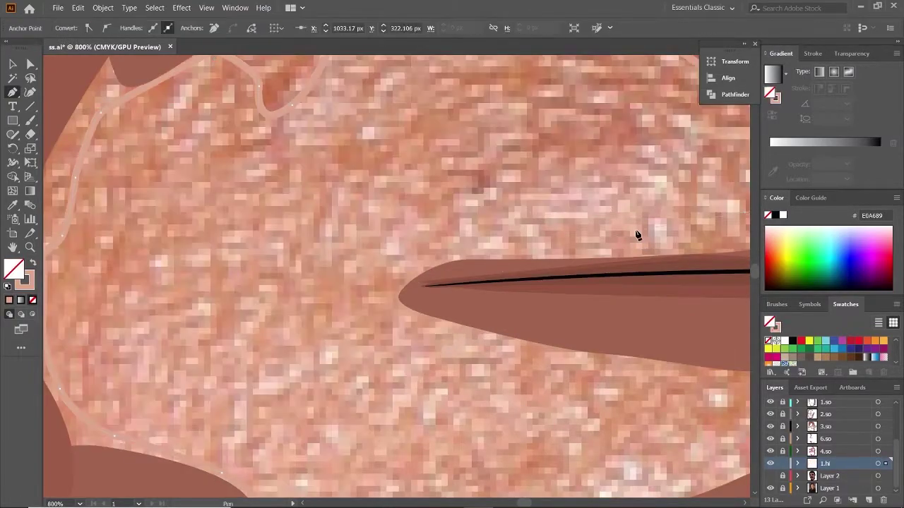
drag(638, 236, 418, 255)
scroll(494, 381, down, 3)
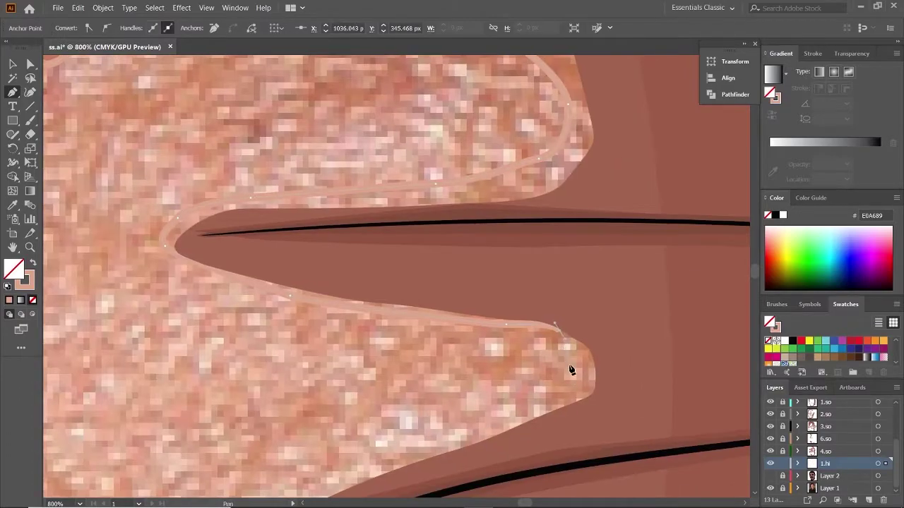
scroll(564, 338, down, 3)
scroll(536, 297, down, 3)
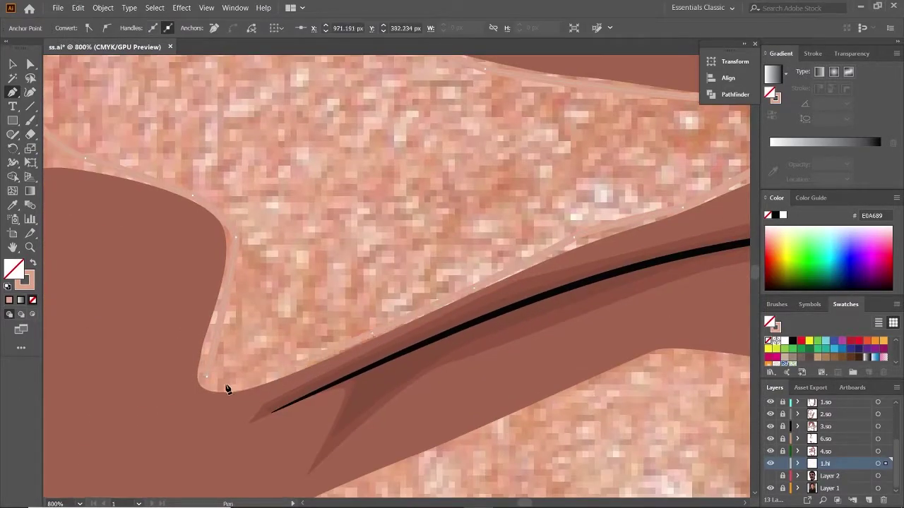
scroll(200, 360, down, 3)
key(shift+x)
scroll(409, 382, up, 2)
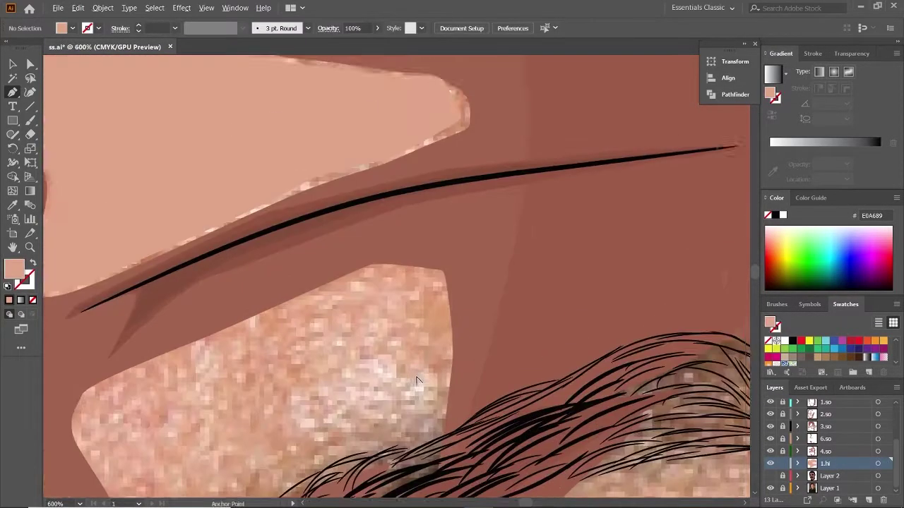
scroll(435, 322, down, 2)
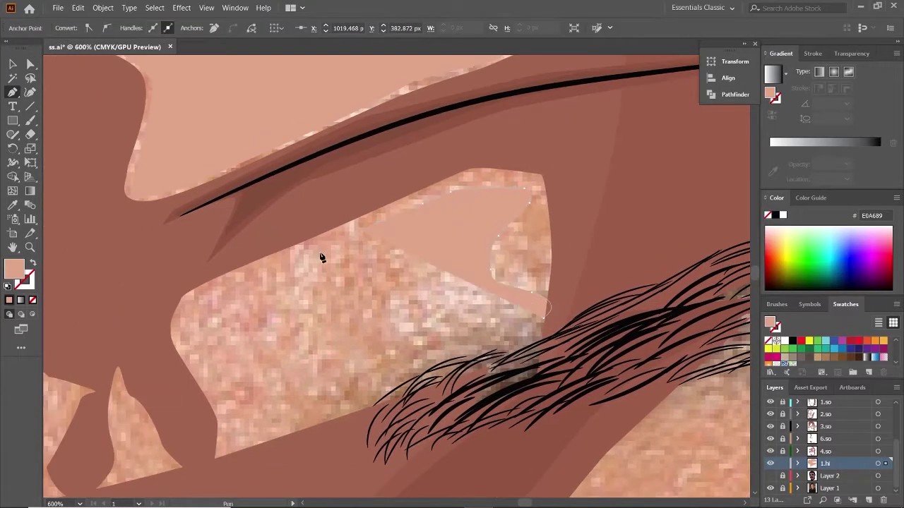
- Extend the highlight toward the lower left and add a pink highlight between the brows
click(321, 258)
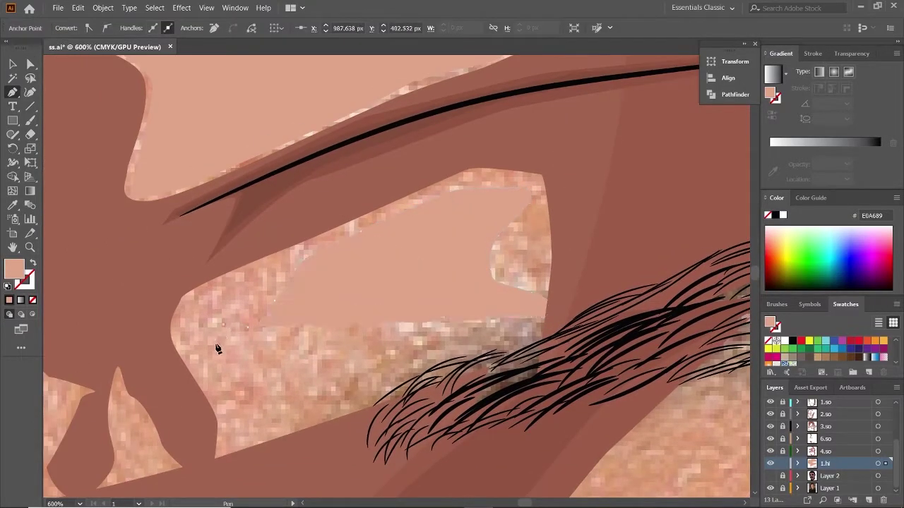
key(shift+x)
key(shift+x)
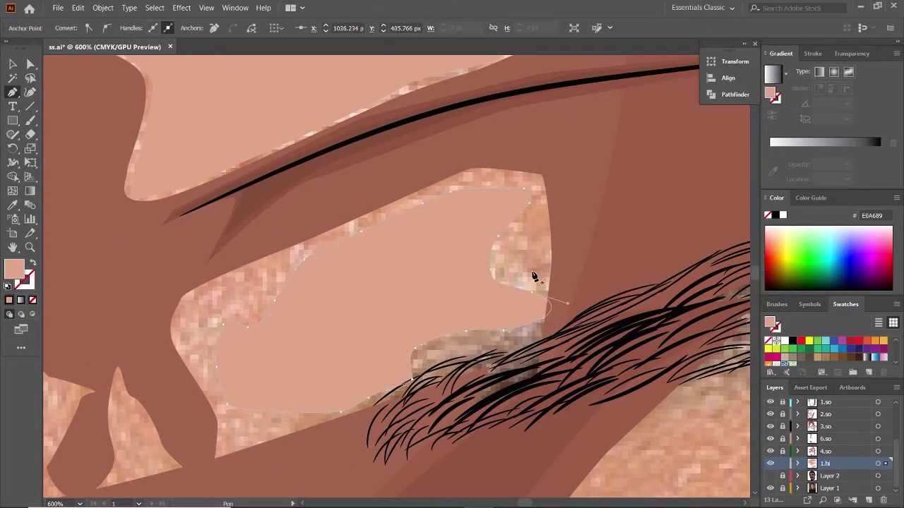
scroll(532, 268, down, 2)
scroll(248, 221, up, 1)
scroll(247, 221, up, 1)
key(shift+x)
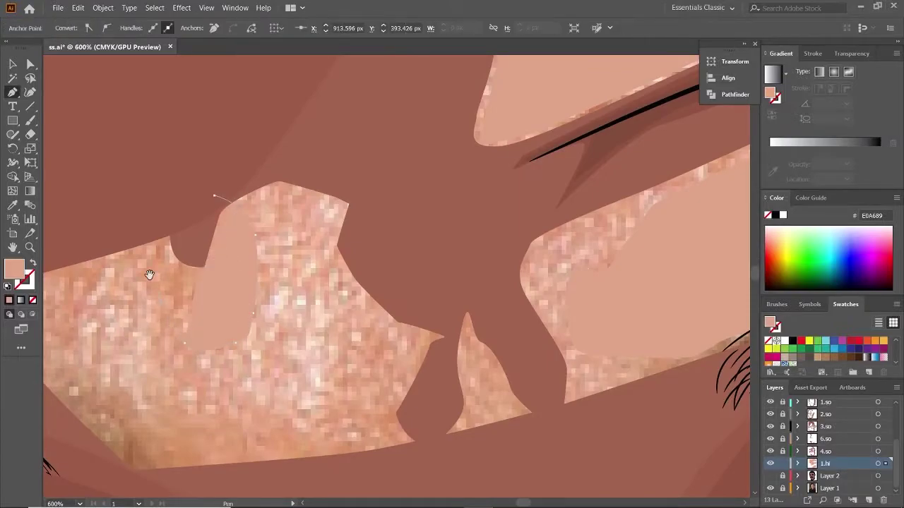
scroll(151, 269, down, 2)
scroll(151, 268, left, 2)
click(185, 185)
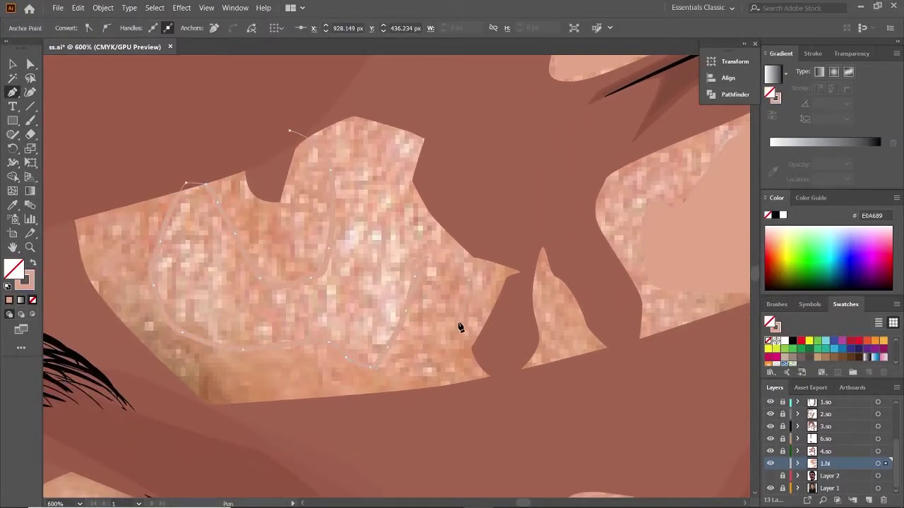
key(shift+x)
key(ctrl+shift+a)
scroll(316, 240, down, 2)
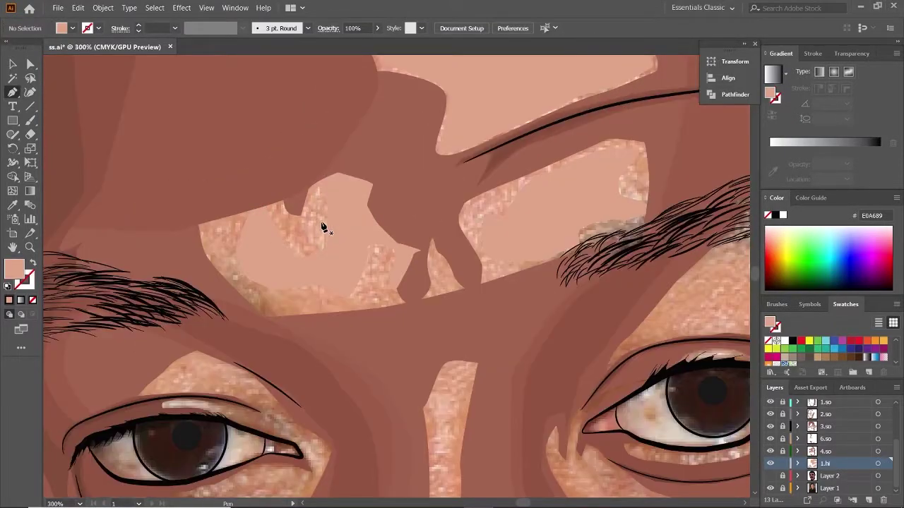
scroll(324, 228, down, 3)
scroll(478, 261, up, 4)
- Draw a small closed highlight shape above the eyelid
click(477, 268)
click(460, 233)
click(490, 213)
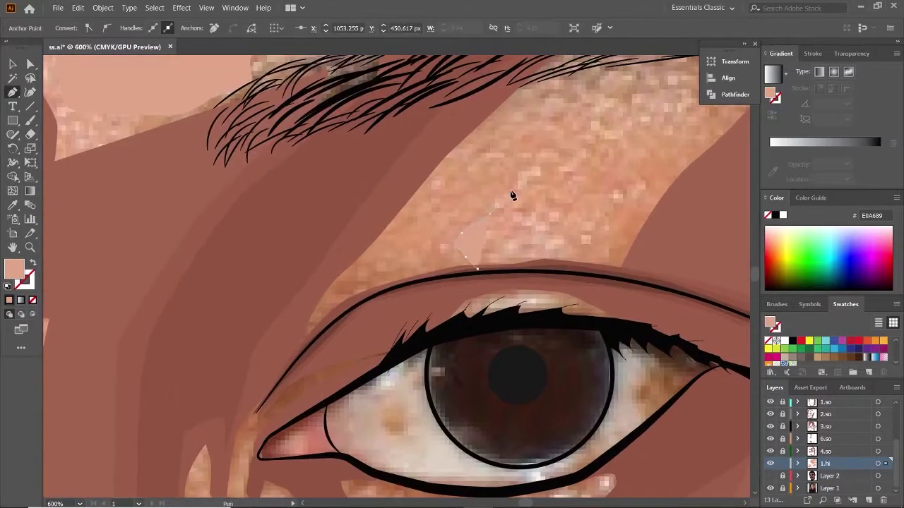
click(566, 271)
key(ctrl+shift+a)
scroll(558, 290, down, 3)
scroll(504, 327, up, 3)
- Draw and close a highlight shape along the cheek under the eye
click(289, 347)
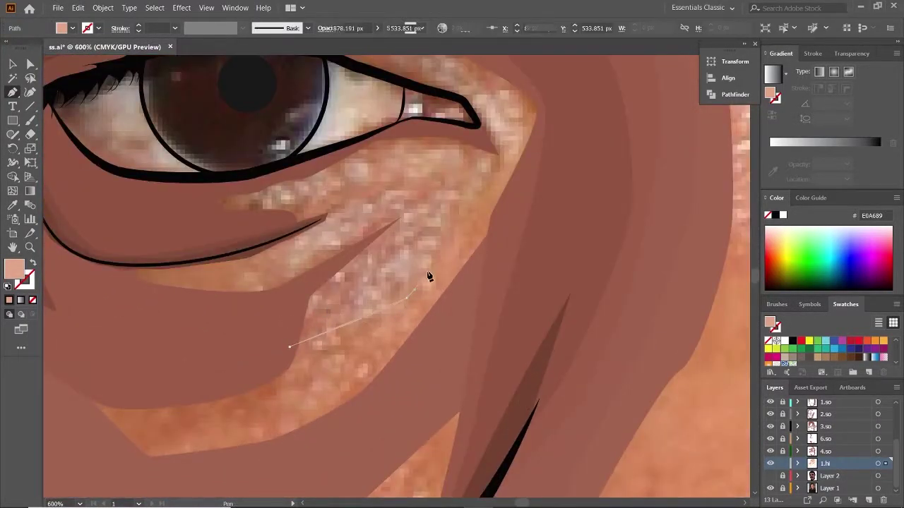
click(407, 298)
click(456, 223)
click(488, 147)
click(464, 161)
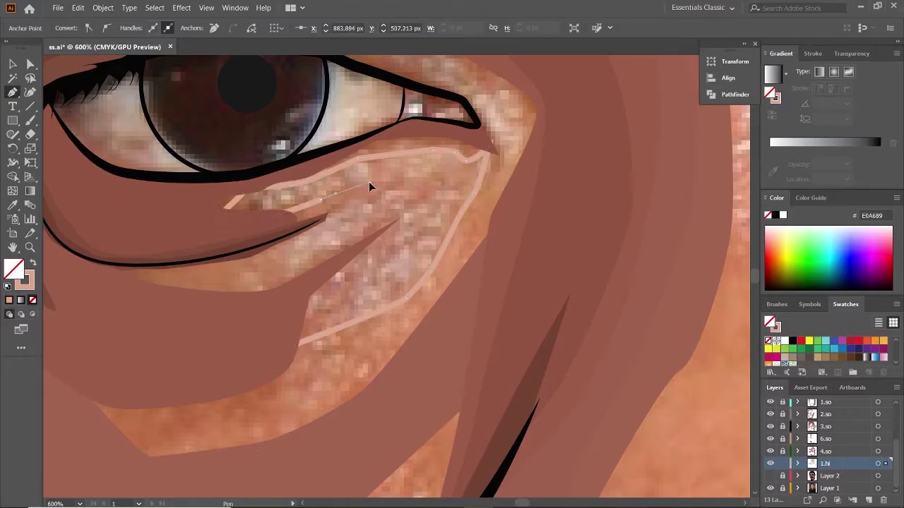
click(289, 346)
scroll(317, 363, down, 3)
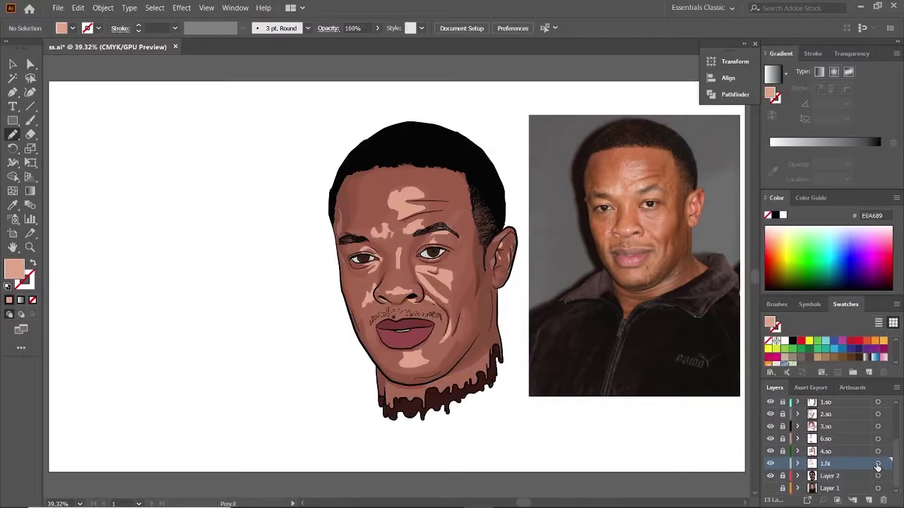
- Sample the face's brown onto the 1.hi highlights, then recolor to H 13, S 47, B 67
click(878, 464)
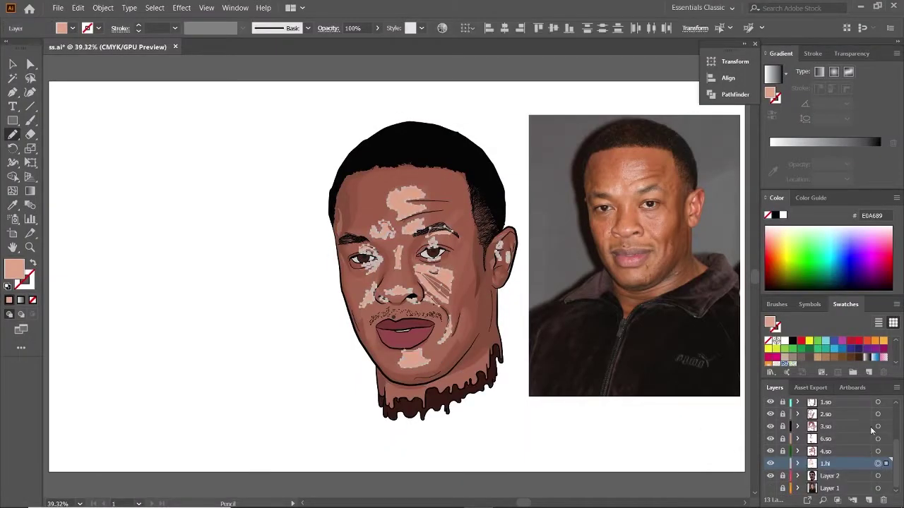
click(409, 308)
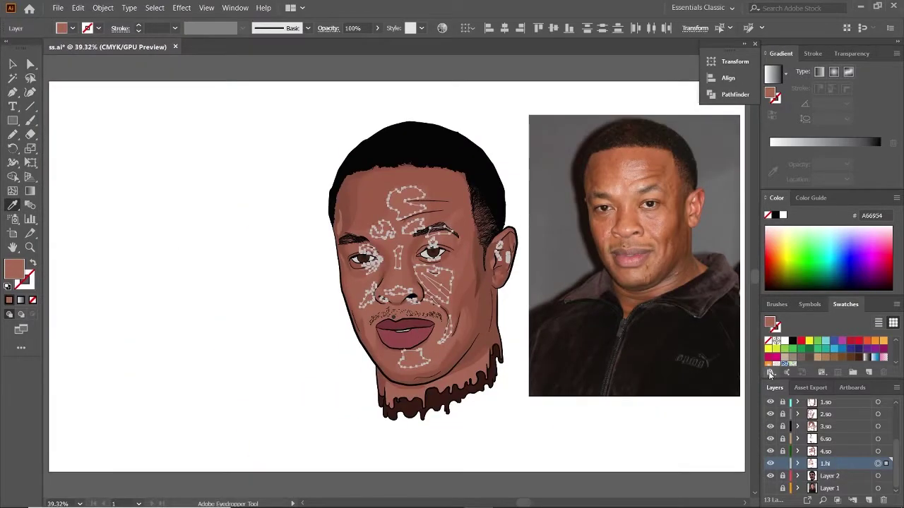
click(444, 30)
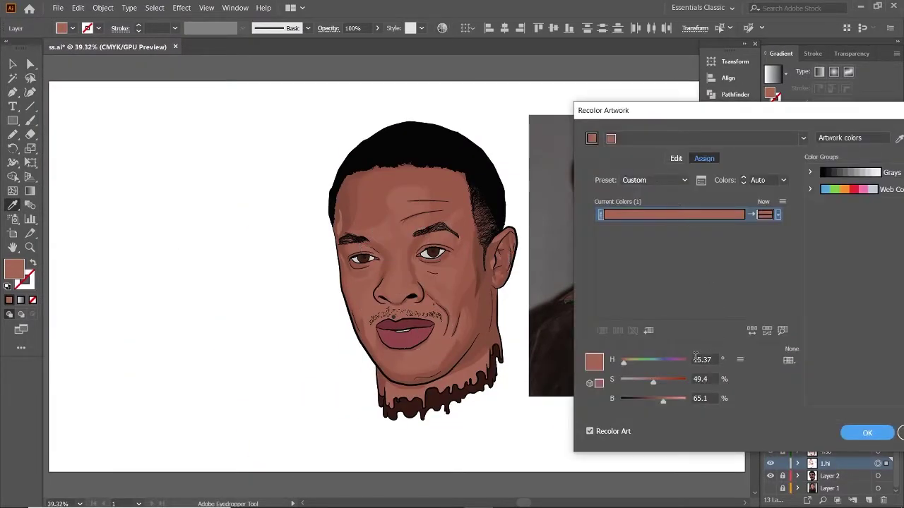
drag(664, 402, 664, 401)
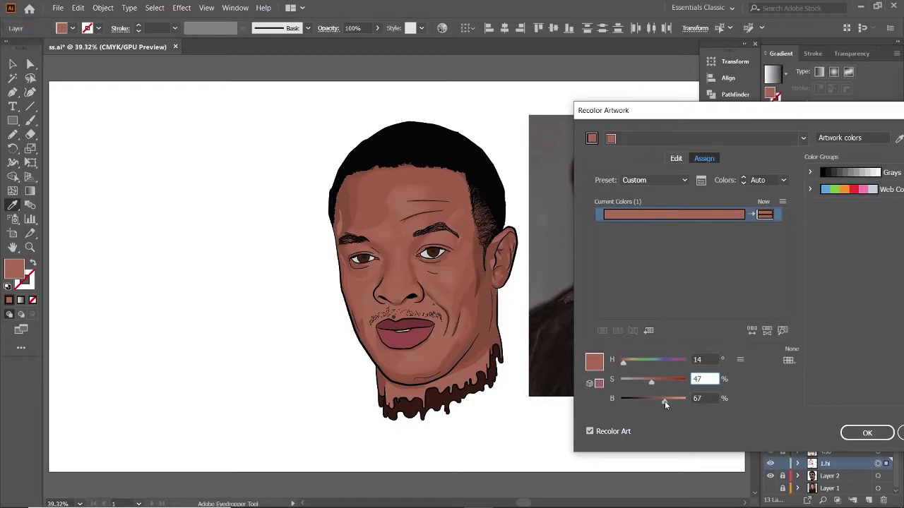
double_click(705, 360)
text(13)
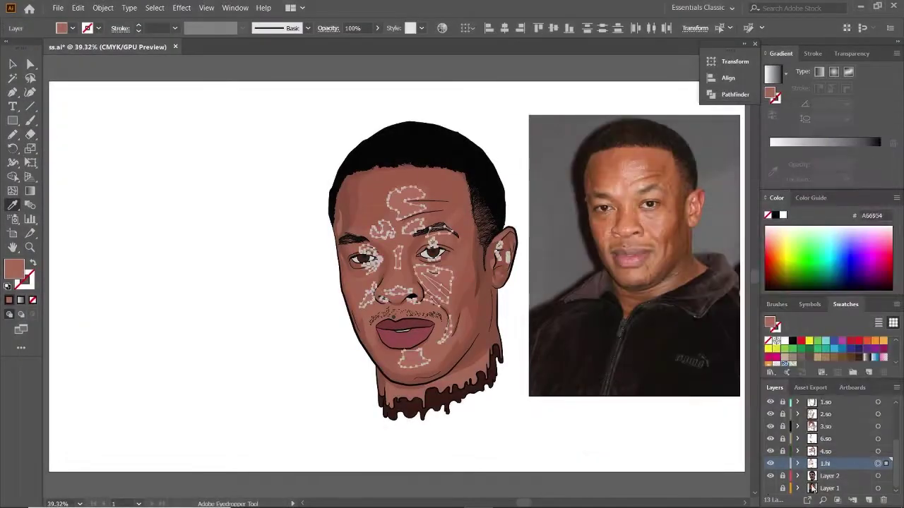
scroll(351, 288, up, 7)
- Hide the reference photo on Layer 1 to check the flat vector colours
scroll(294, 182, up, 2)
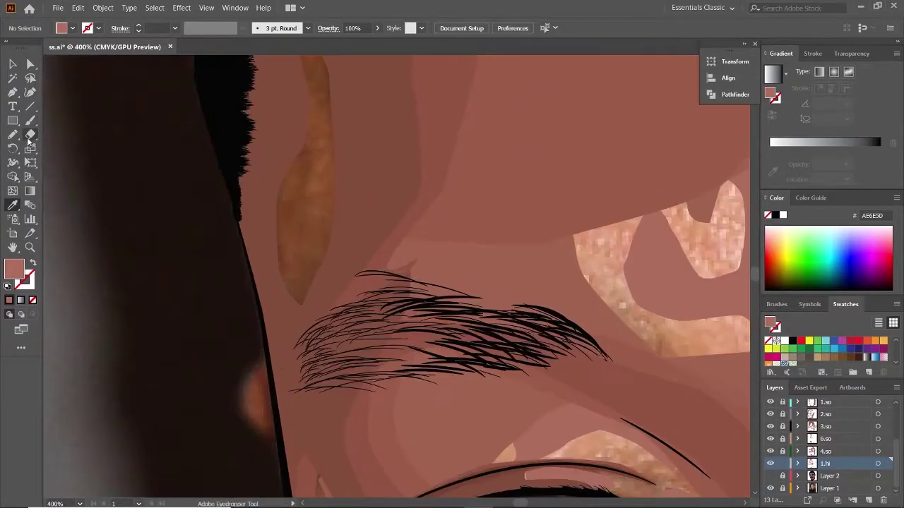
key(n)
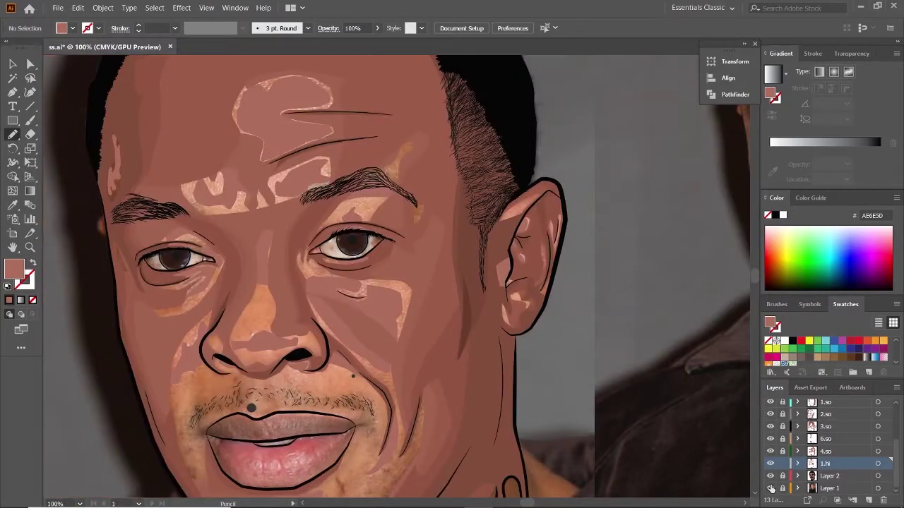
click(770, 487)
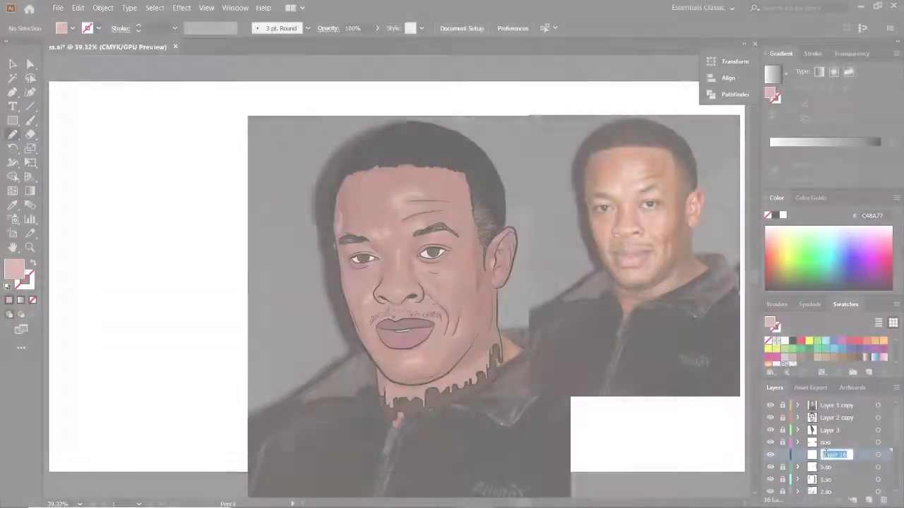
- Name the new layer 7.so
text(7)
key(Return)
double_click(826, 456)
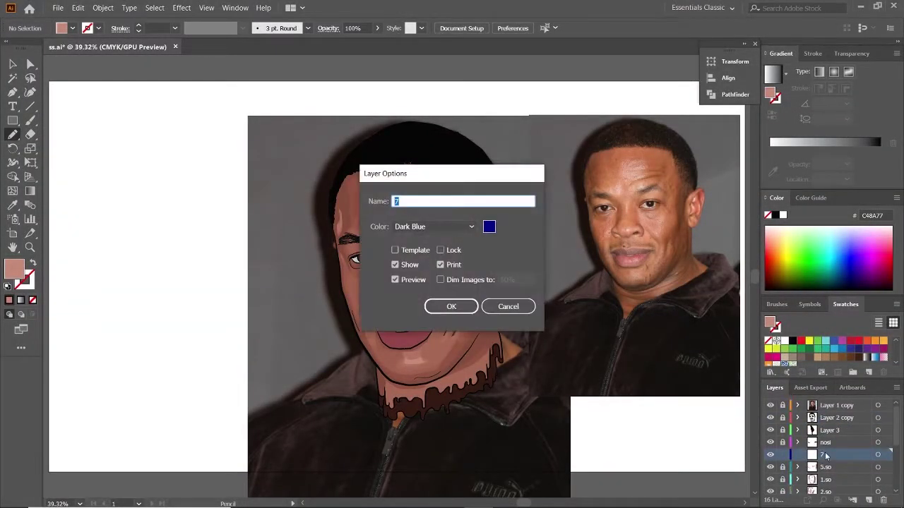
text(o)
key(Return)
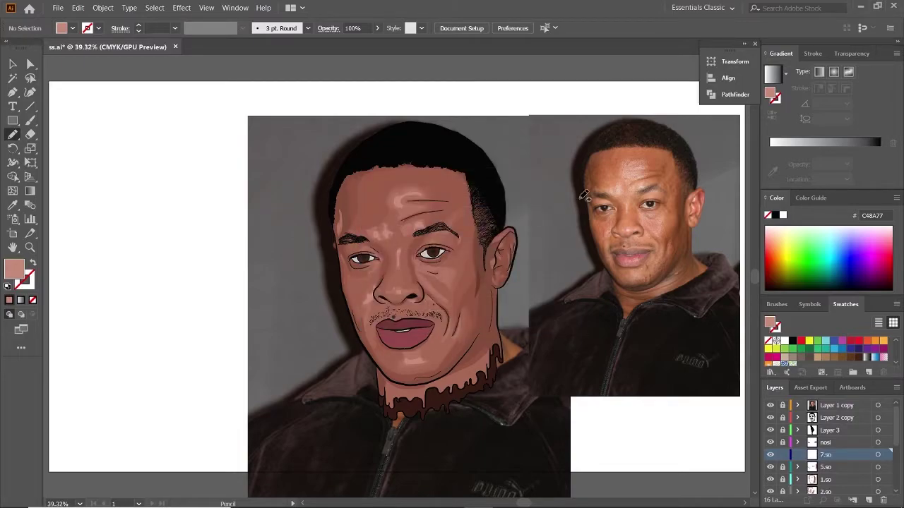
- Hide two shadow layers to reveal the reference photo underneath
scroll(585, 195, up, 2)
scroll(345, 234, down, 2)
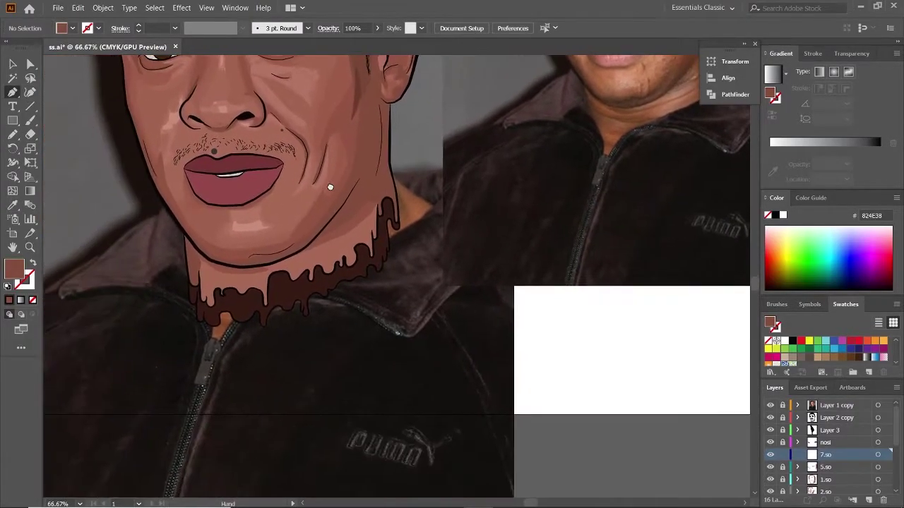
scroll(246, 244, up, 3)
scroll(85, 339, down, 2)
scroll(92, 364, up, 2)
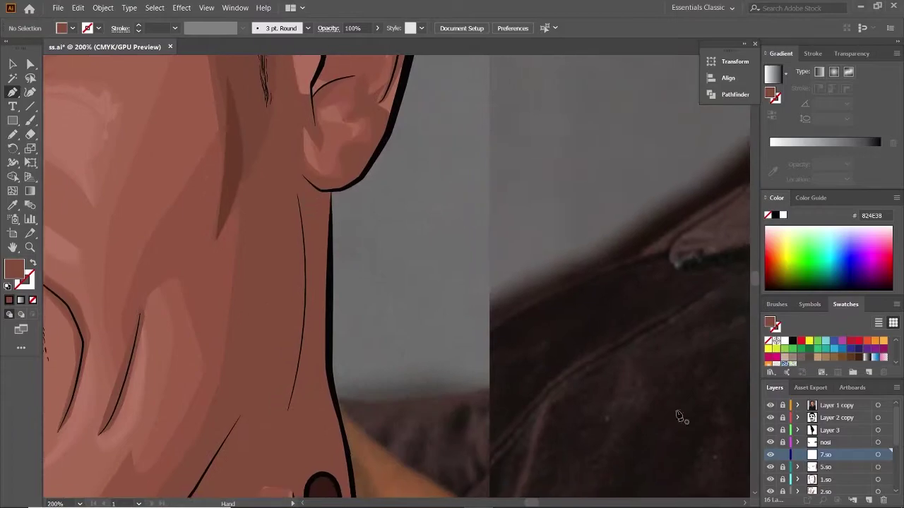
scroll(826, 451, down, 3)
click(770, 477)
click(773, 415)
scroll(500, 308, down, 2)
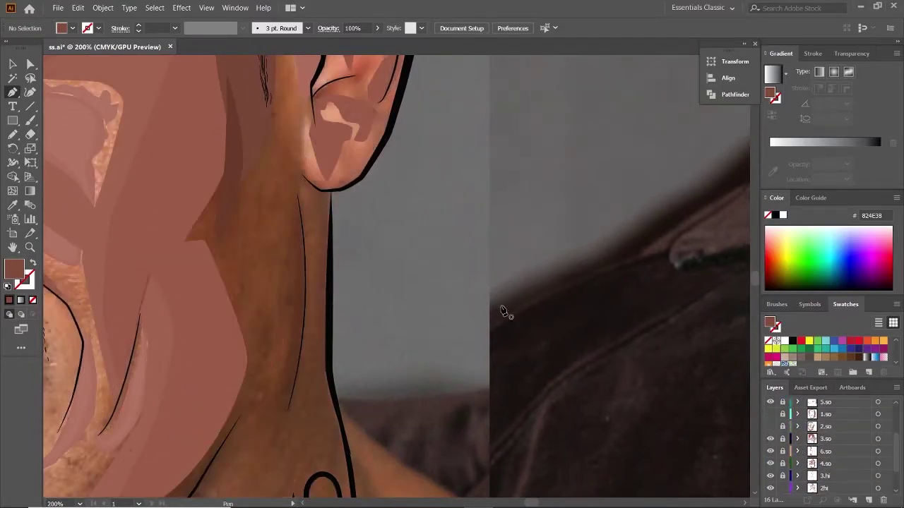
scroll(343, 115, up, 2)
- Draw a closed shadow shape along the side of the neck up toward the ear
click(343, 115)
click(329, 268)
scroll(350, 315, up, 1)
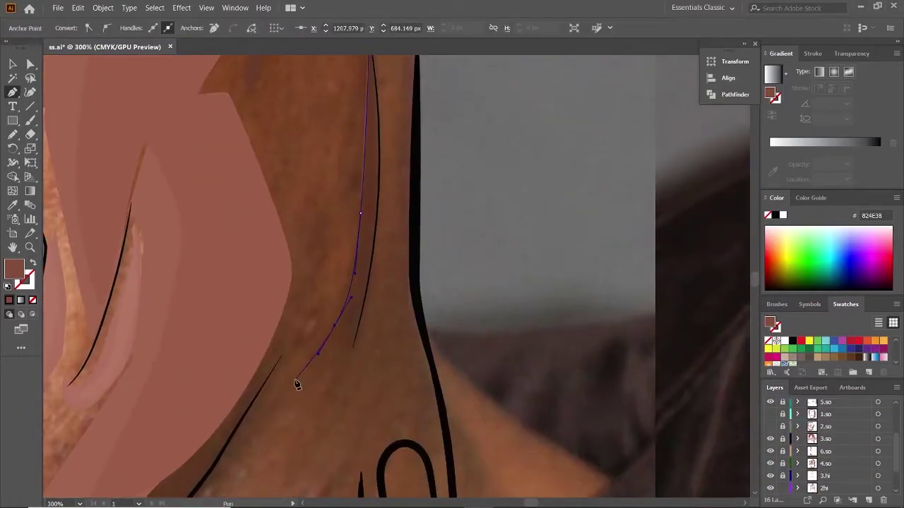
click(309, 410)
scroll(309, 409, down, 3)
click(389, 218)
scroll(356, 208, up, 3)
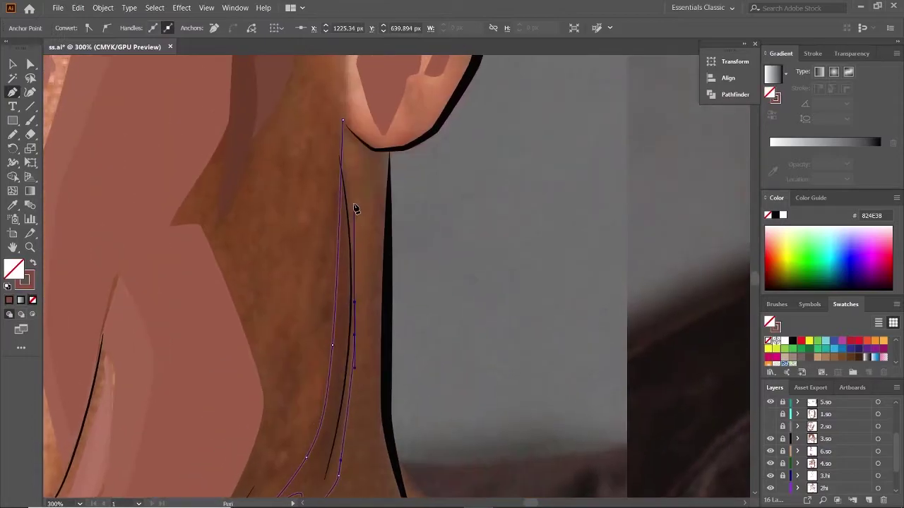
scroll(387, 208, up, 3)
scroll(328, 181, up, 2)
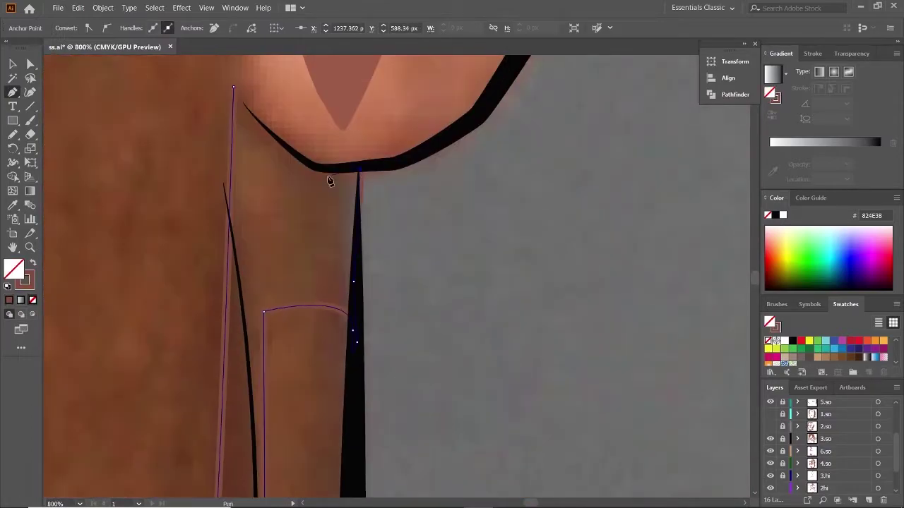
click(249, 115)
key(ctrl+shift+a)
key(ctrl+1)
- Draw a curved shadow shape under the chin along the jawline
key(ctrl+plus)
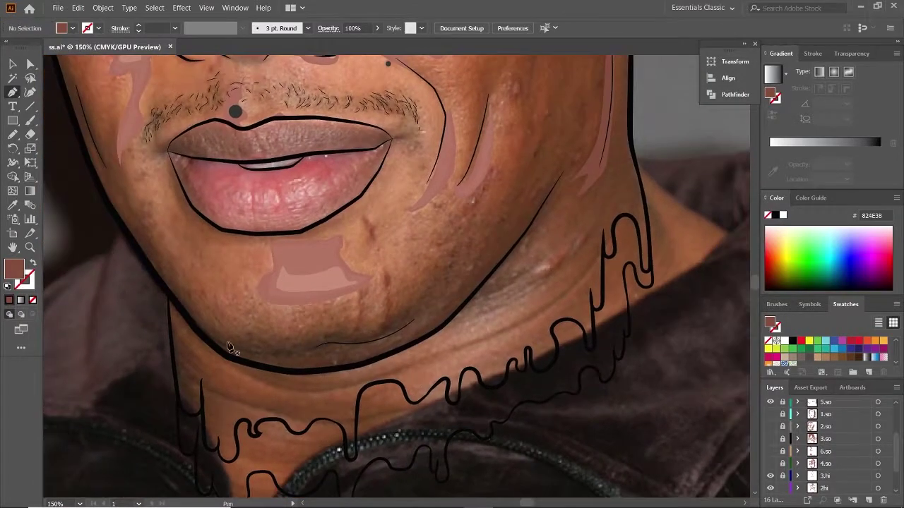
key(ctrl+plus)
click(171, 323)
click(261, 359)
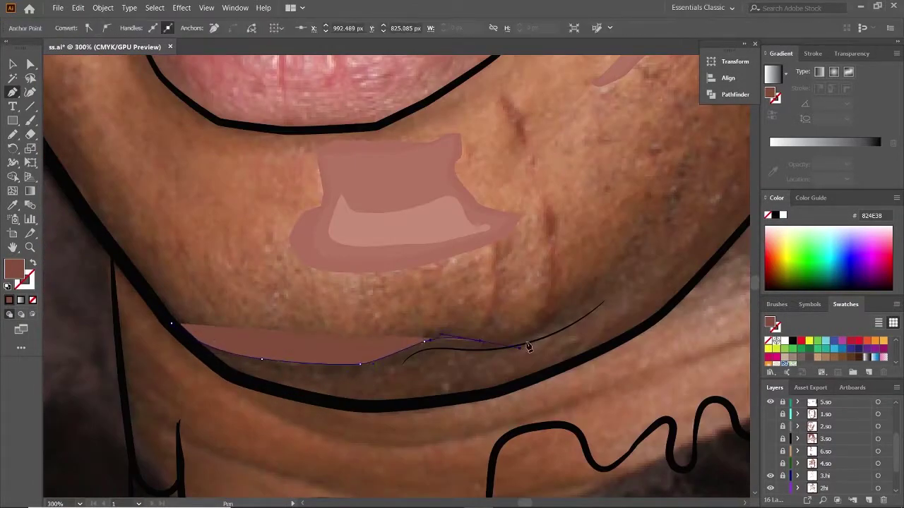
click(424, 342)
click(571, 309)
mouse_move(626, 266)
mouse_down()
mouse_move(628, 299)
mouse_move(521, 373)
mouse_move(445, 402)
mouse_up()
mouse_move(544, 262)
mouse_down()
mouse_move(547, 303)
mouse_move(508, 201)
mouse_move(409, 339)
mouse_move(322, 349)
mouse_move(210, 281)
mouse_move(348, 296)
mouse_up()
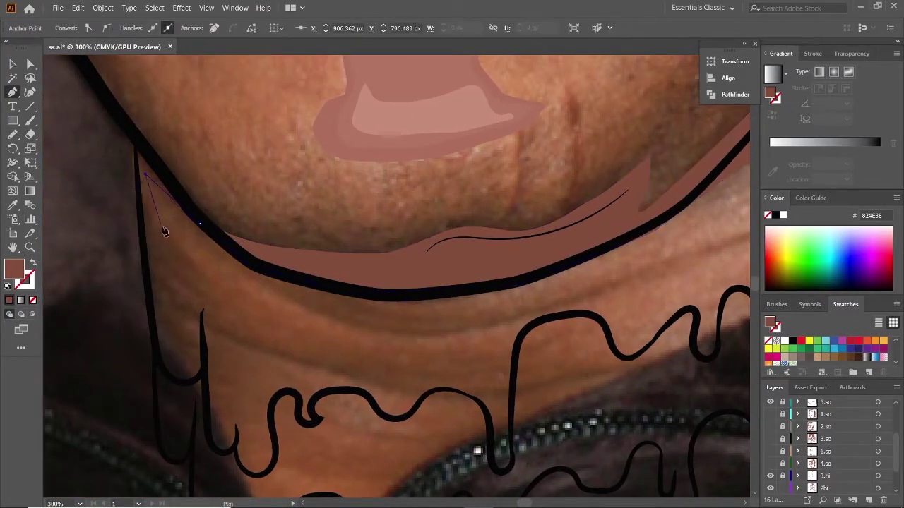
- Draw a pointed shadow shape down the left neck edge
click(147, 170)
click(163, 223)
click(203, 266)
click(199, 296)
key(ctrl+plus)
key(ctrl+plus)
click(159, 176)
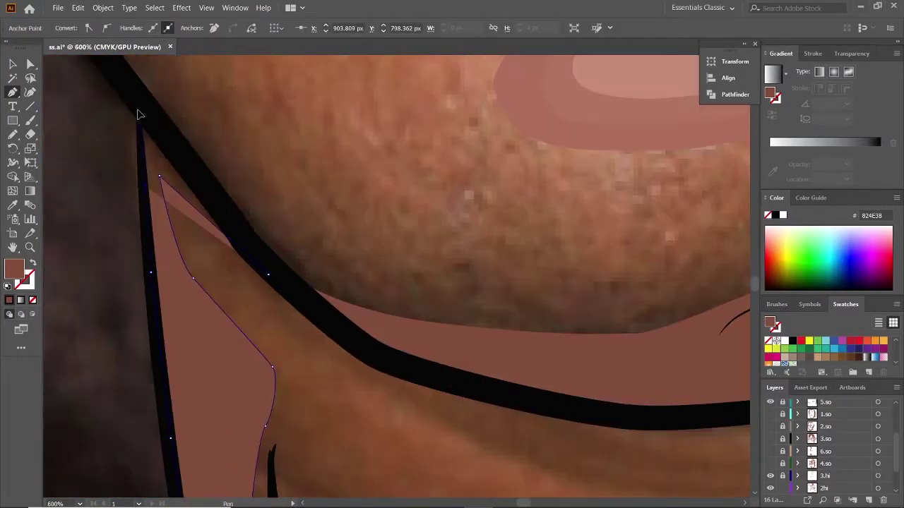
key(ctrl+minus)
key(ctrl+minus)
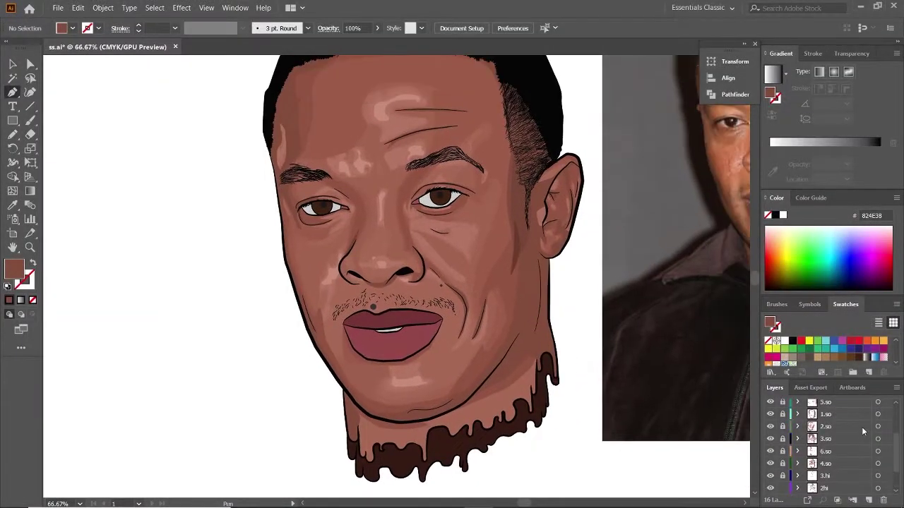
- Select layer 7.so's neck shadows and recolor them toward hue 15, saturation 57
scroll(861, 427, up, 3)
click(878, 426)
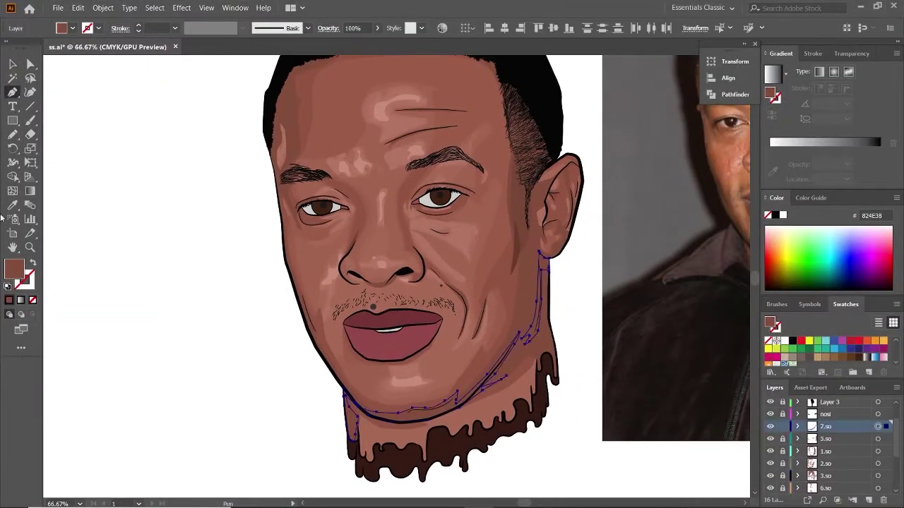
click(442, 28)
click(709, 363)
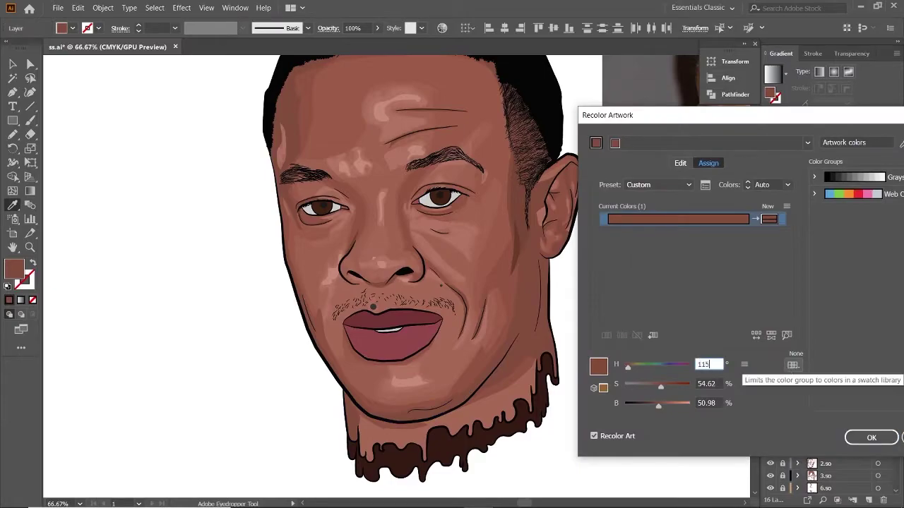